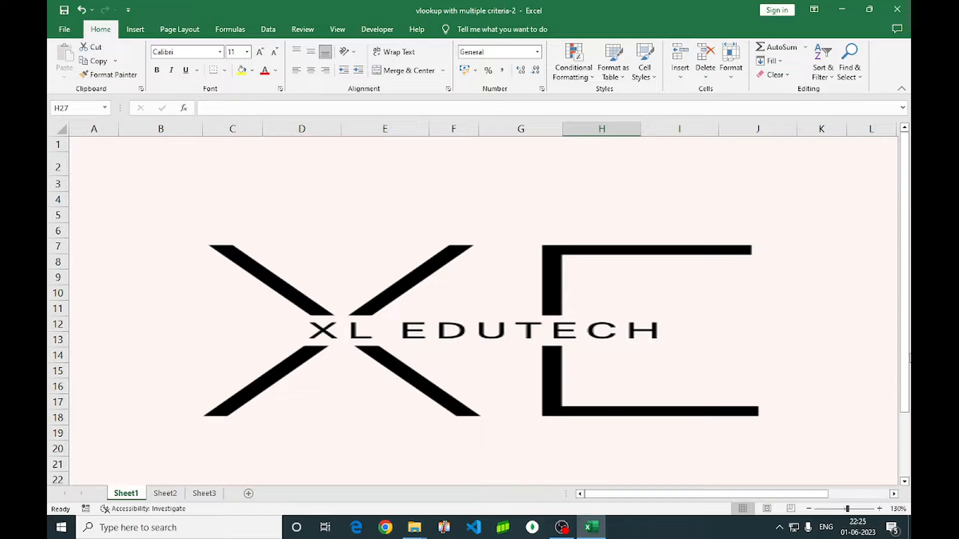
# Delete the logo picture covering the tables on Sheet1
pyautogui.click(889, 349)
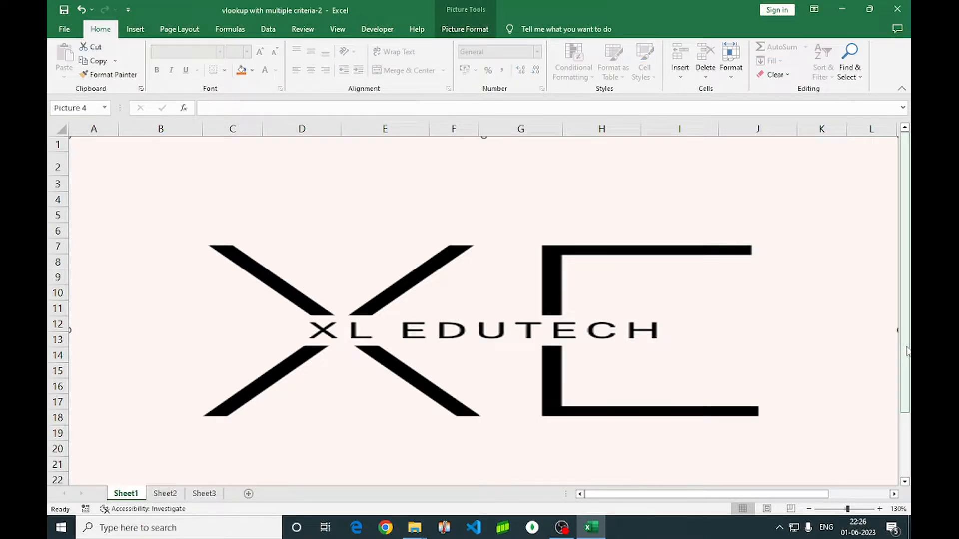
pyautogui.press('Delete')
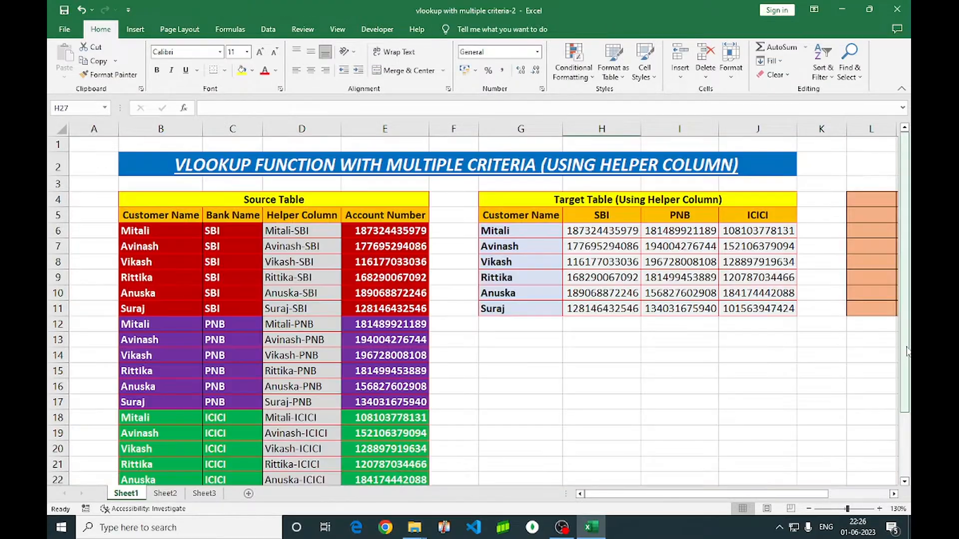
pyautogui.click(539, 357)
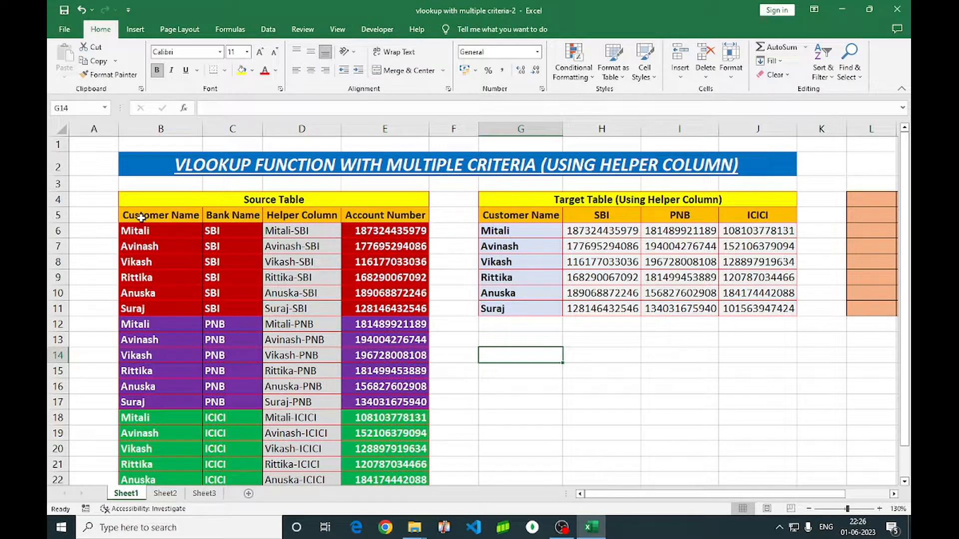
# Compare the source and target tables on Sheet1 with the source table on Sheet3
pyautogui.moveTo(138, 216); pyautogui.dragTo(388, 463)
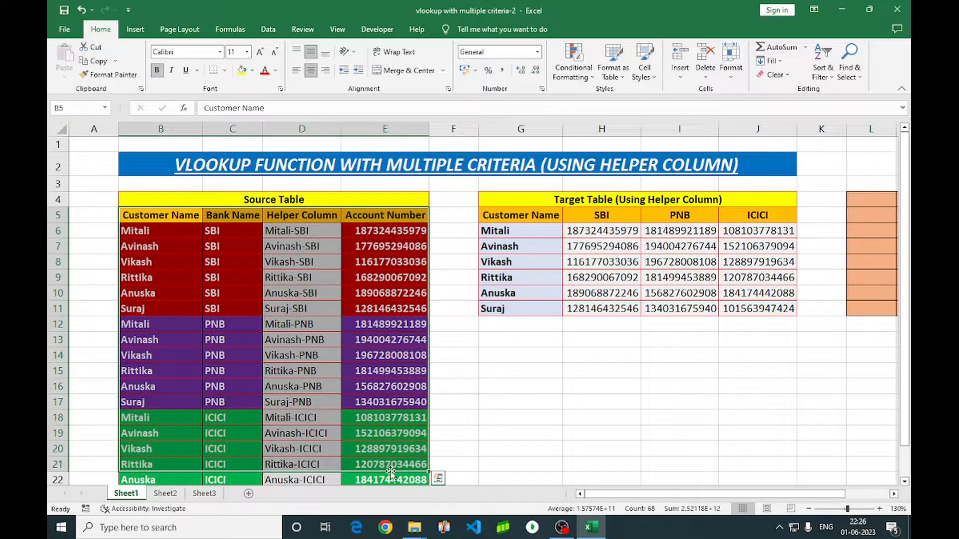
pyautogui.moveTo(521, 215); pyautogui.dragTo(758, 303)
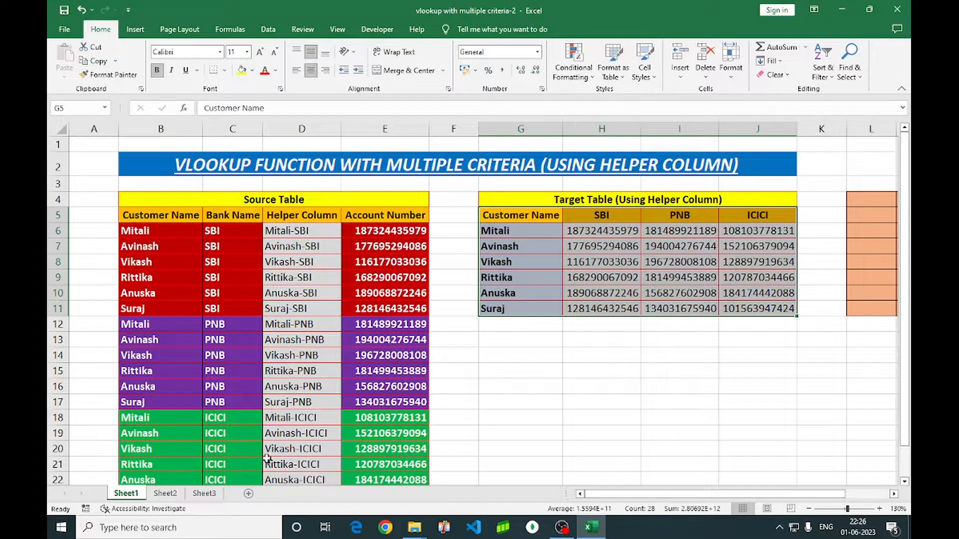
pyautogui.click(205, 494)
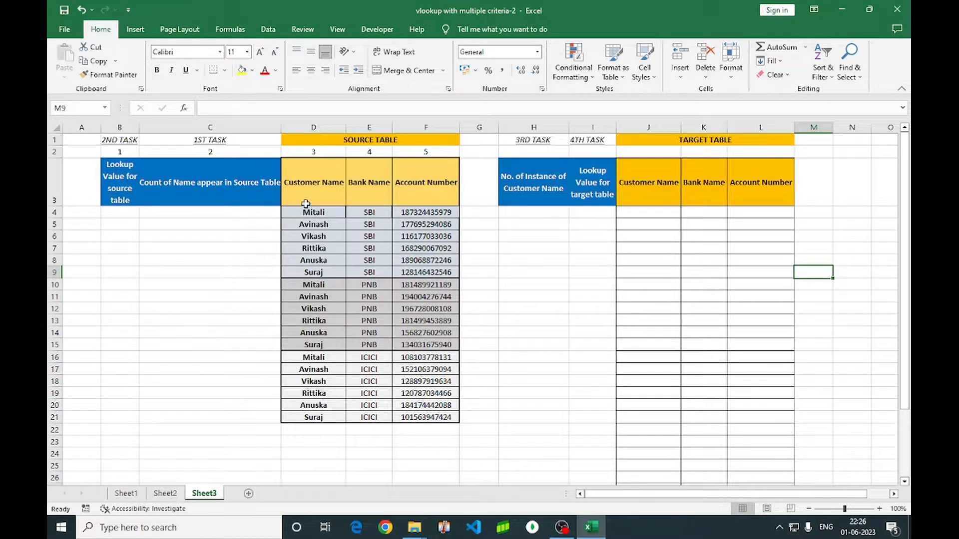
pyautogui.moveTo(310, 185); pyautogui.dragTo(427, 413)
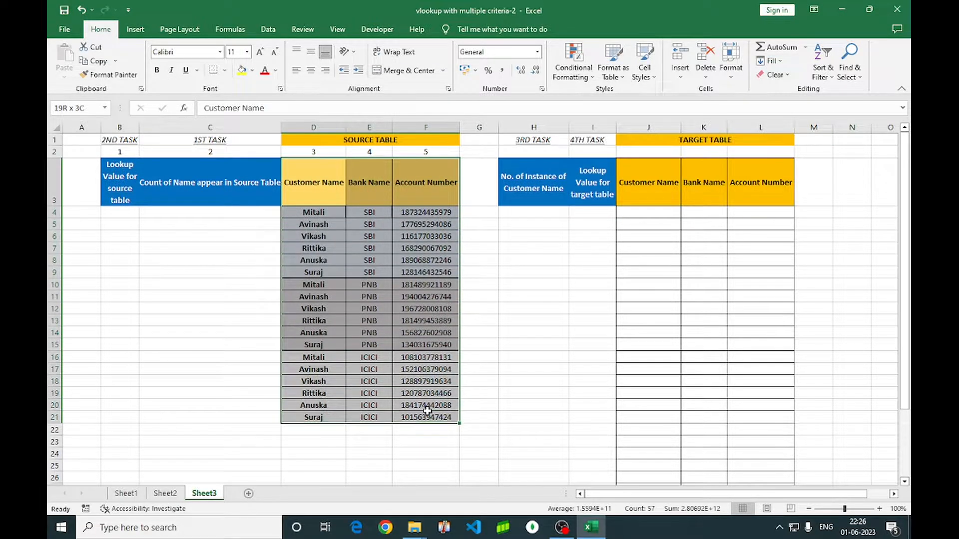
pyautogui.click(126, 494)
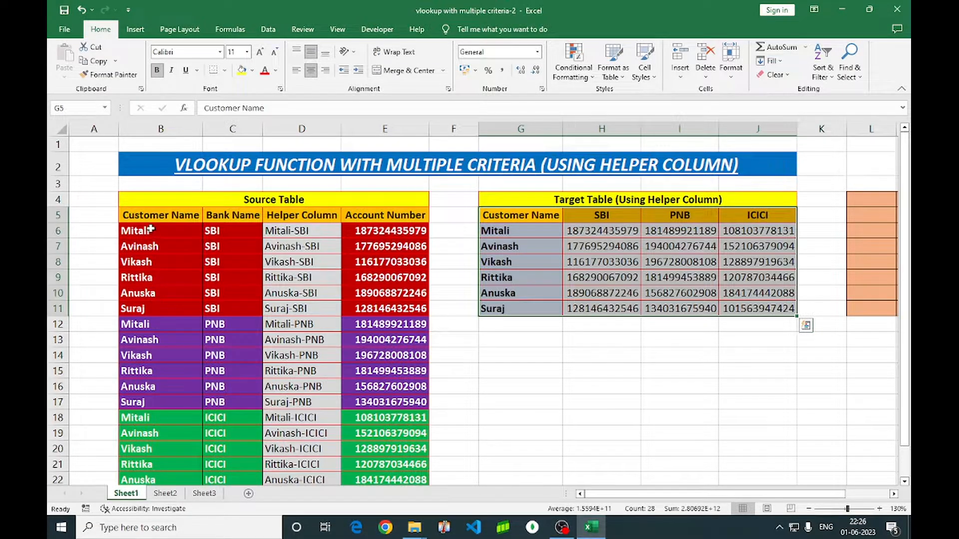
pyautogui.moveTo(152, 215); pyautogui.dragTo(402, 452)
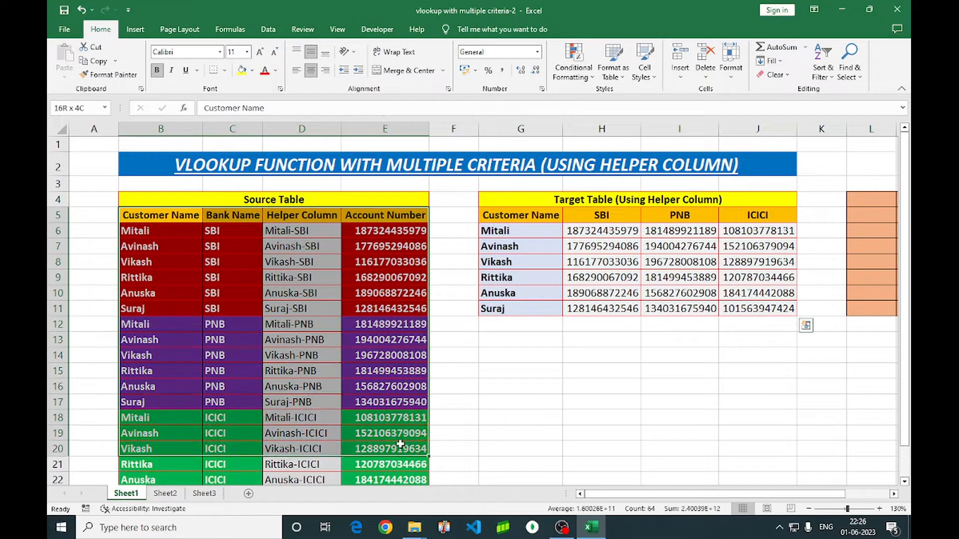
pyautogui.click(204, 494)
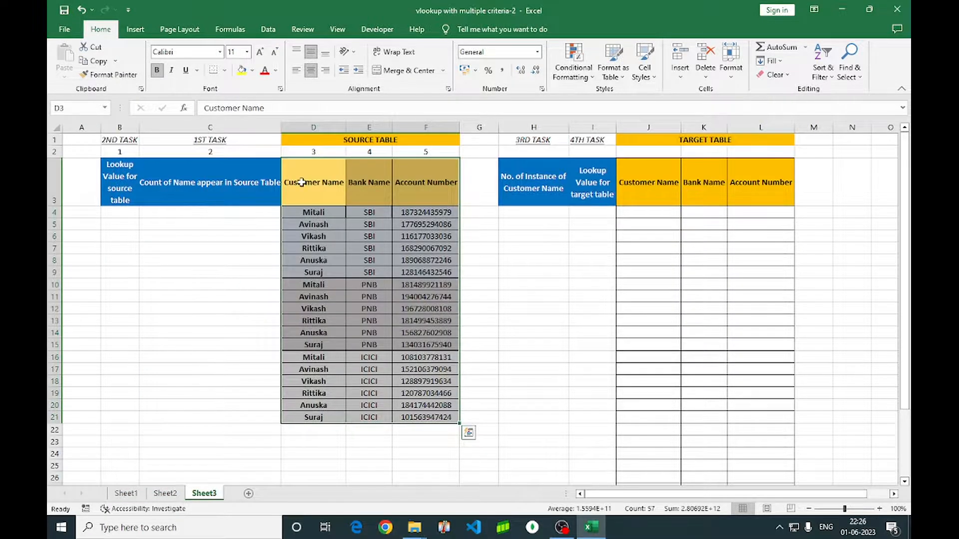
pyautogui.moveTo(302, 181); pyautogui.dragTo(411, 426)
pyautogui.click(126, 494)
pyautogui.click(454, 320)
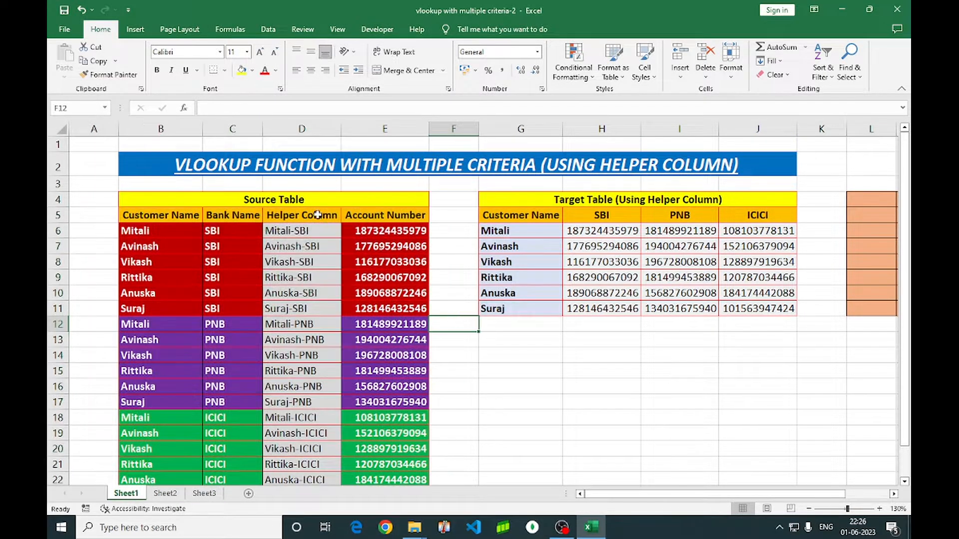
# Examine Sheet1's Helper Column against the Sheet3 layout, and the SBI, PNB and ICICI account numbers in Sheet1's target table
pyautogui.click(300, 126)
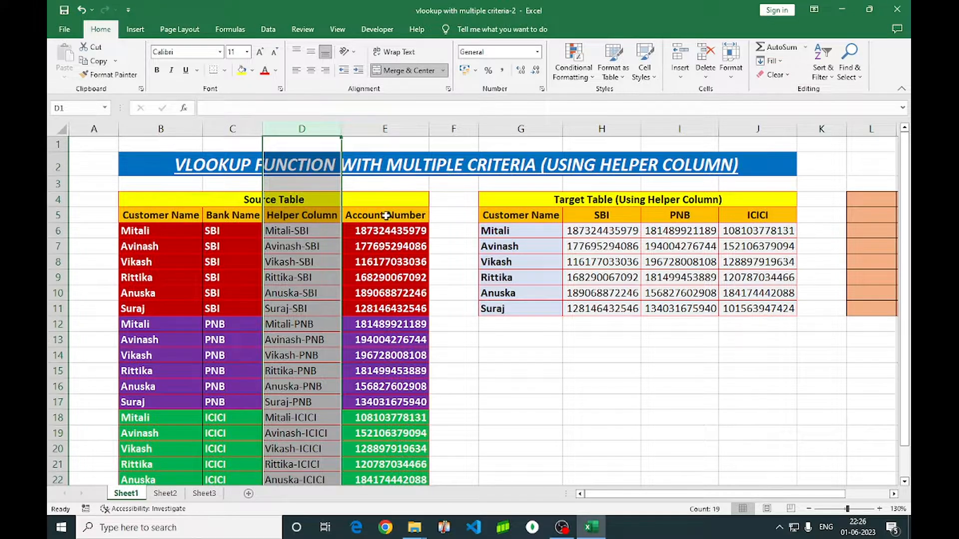
pyautogui.click(204, 494)
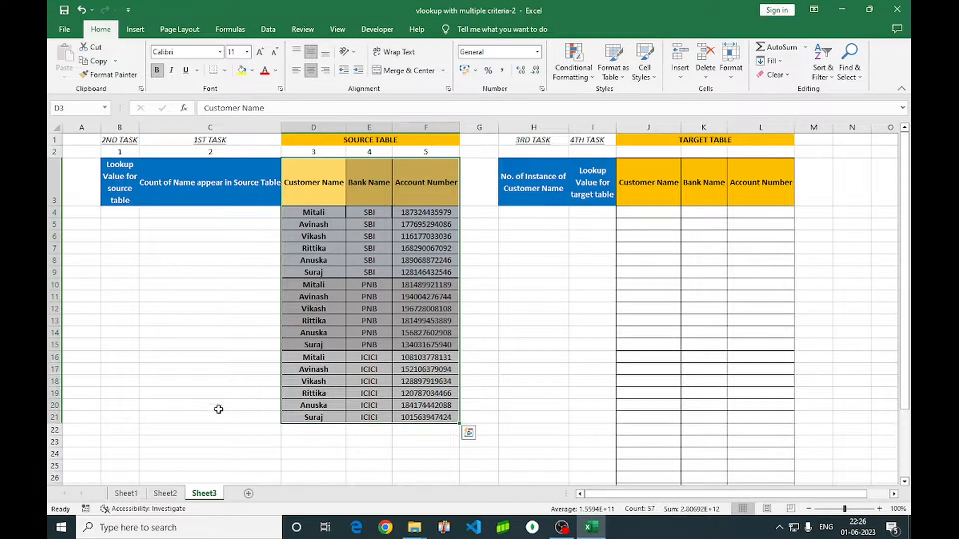
pyautogui.click(126, 493)
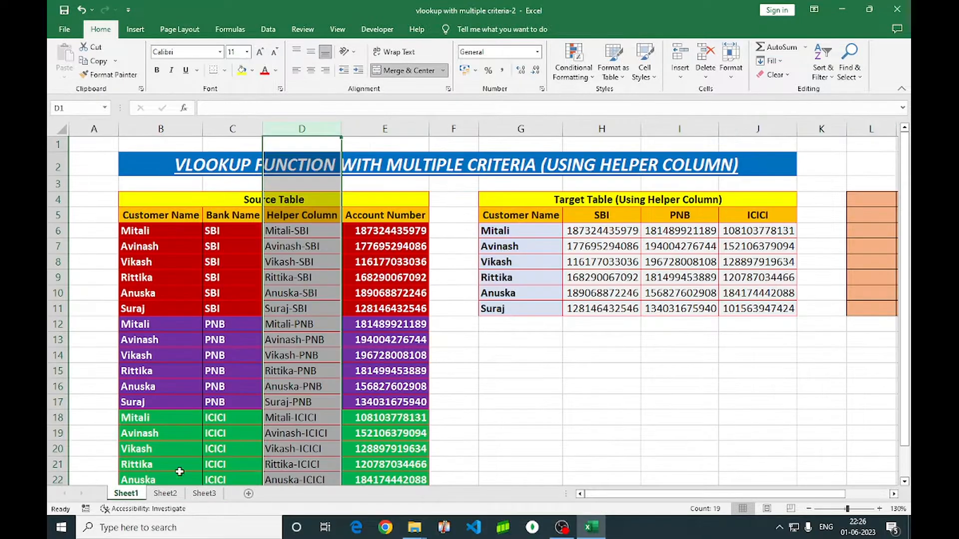
pyautogui.click(601, 215)
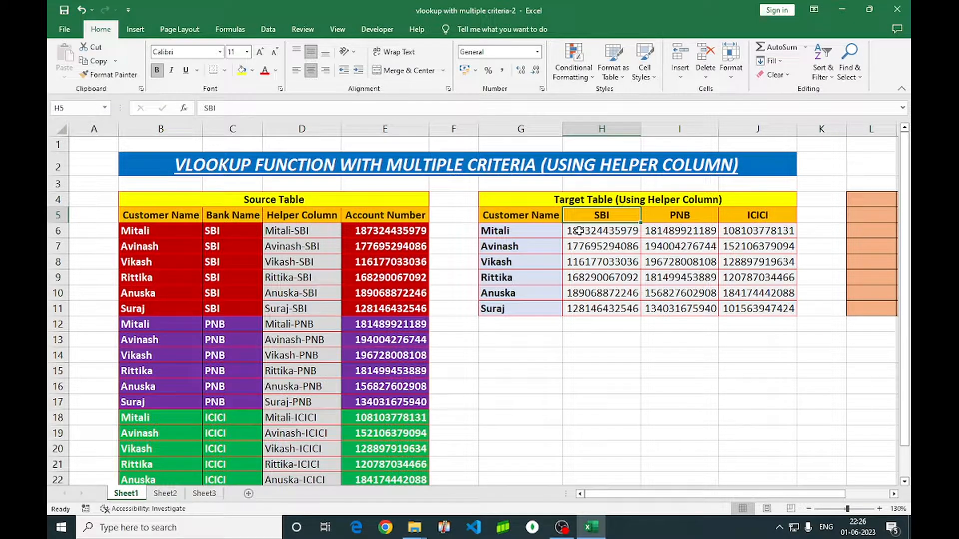
pyautogui.moveTo(578, 230); pyautogui.dragTo(751, 308)
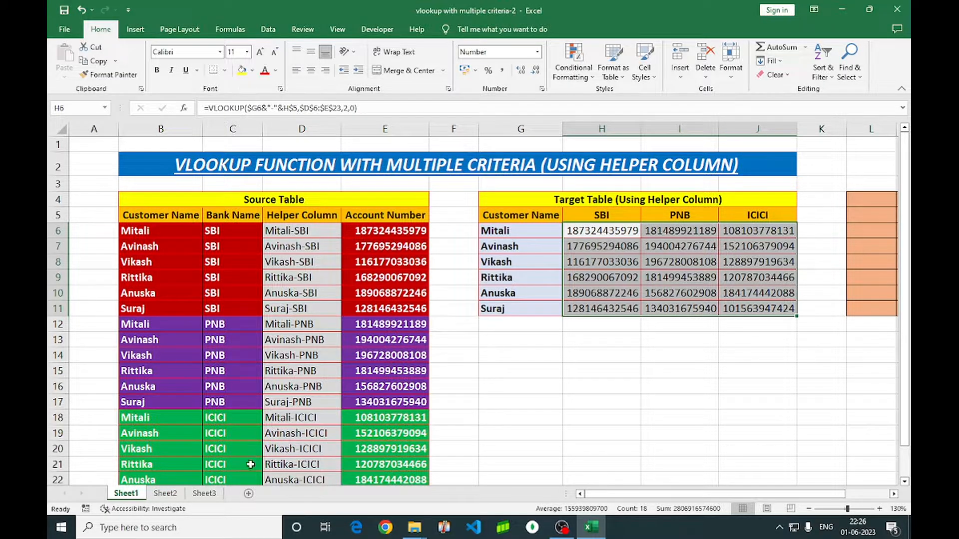
# Examine the Customer Name, Bank Name and Account Number columns of the empty target table on Sheet3
pyautogui.click(214, 498)
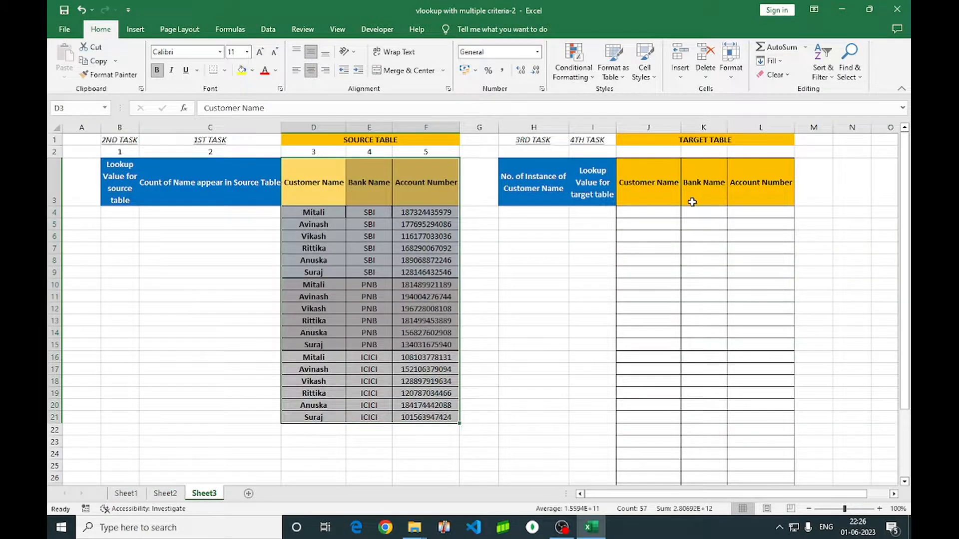
pyautogui.click(719, 233)
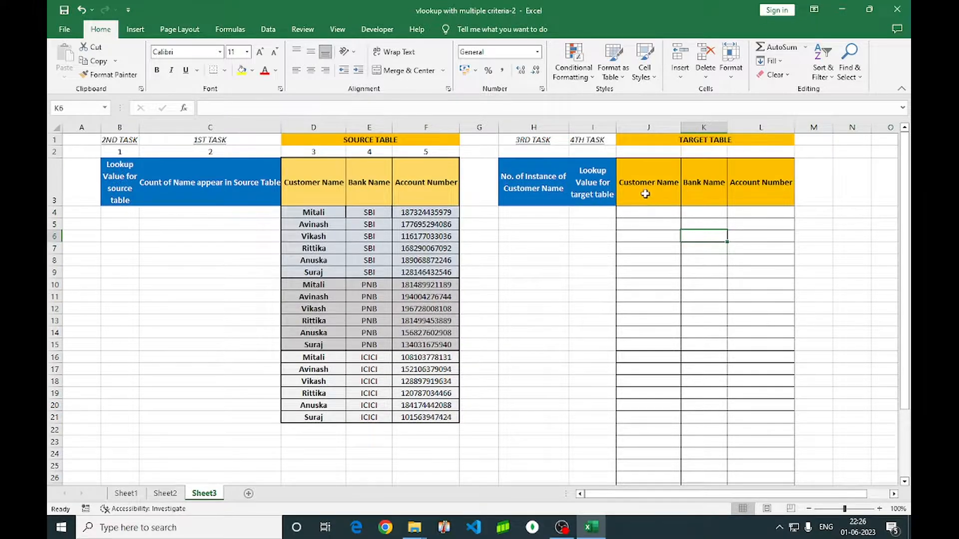
pyautogui.moveTo(644, 191); pyautogui.dragTo(750, 187)
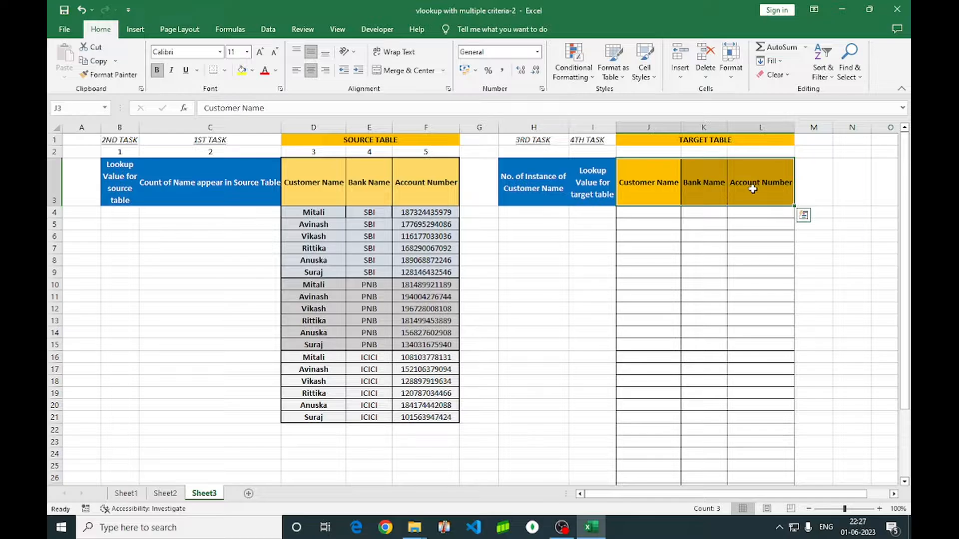
pyautogui.click(642, 213)
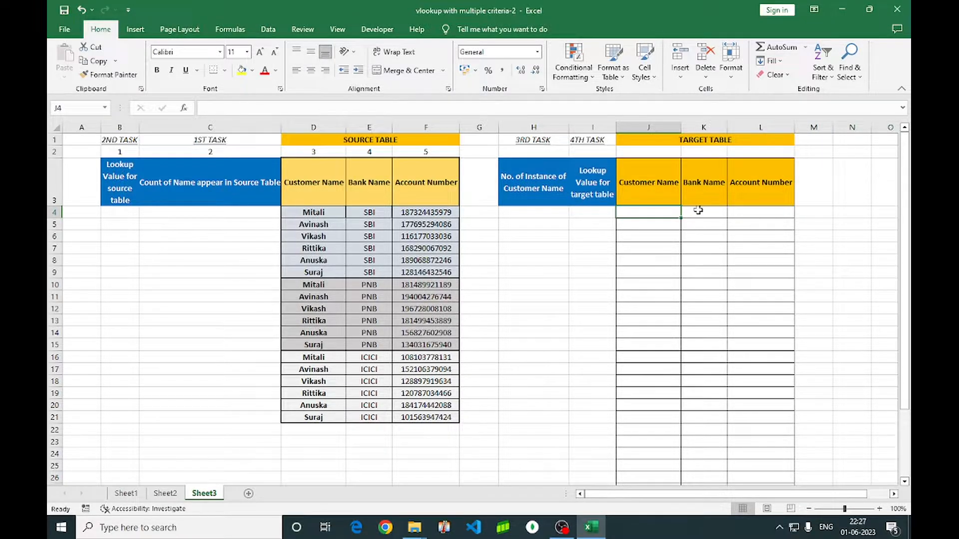
pyautogui.moveTo(698, 210); pyautogui.dragTo(701, 236)
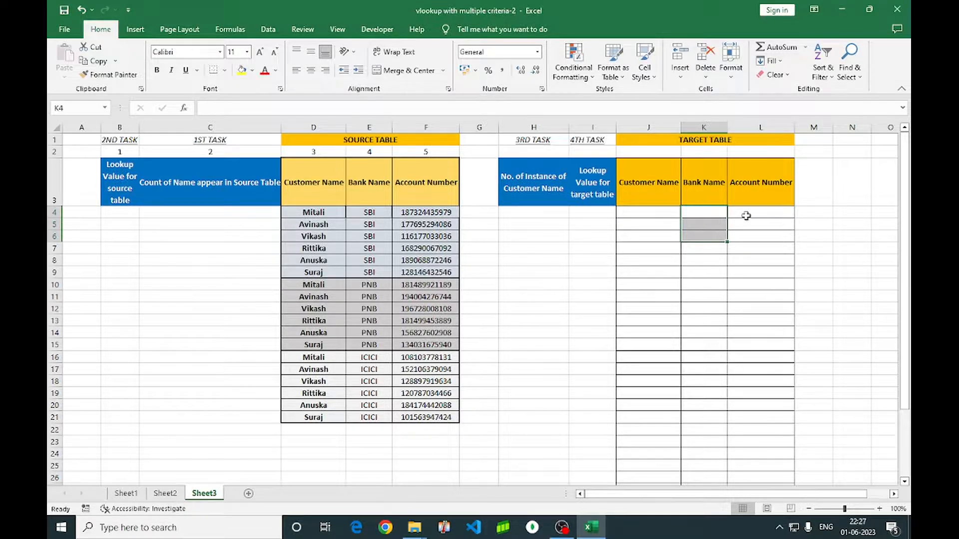
pyautogui.moveTo(748, 212); pyautogui.dragTo(750, 234)
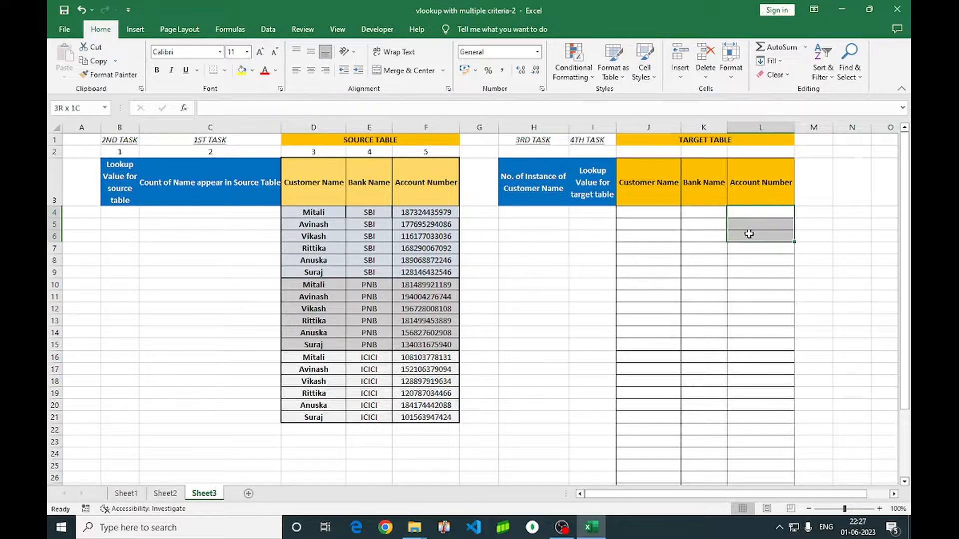
pyautogui.click(837, 213)
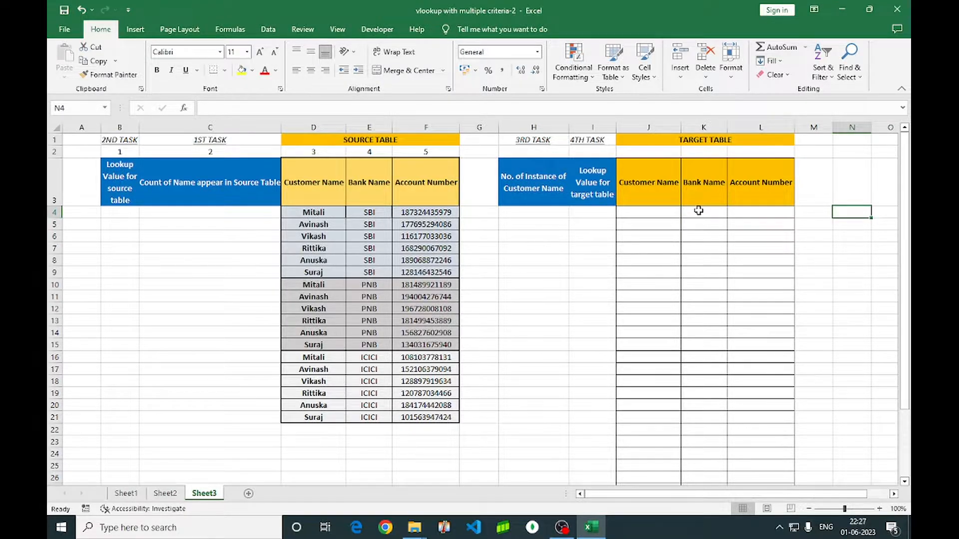
pyautogui.moveTo(698, 211); pyautogui.dragTo(745, 220)
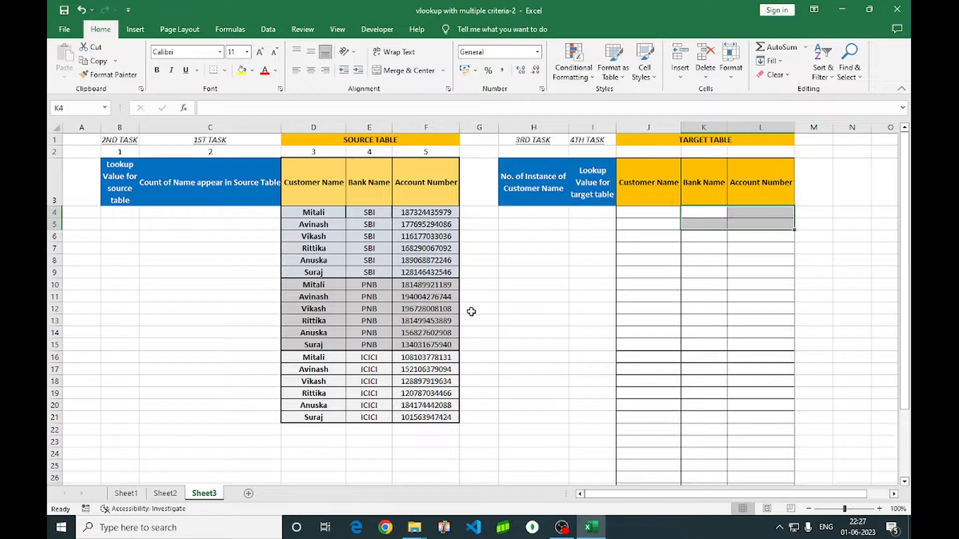
# Review the VLOOKUP formula cells H6:J11 in the target table on Sheet1
pyautogui.click(126, 493)
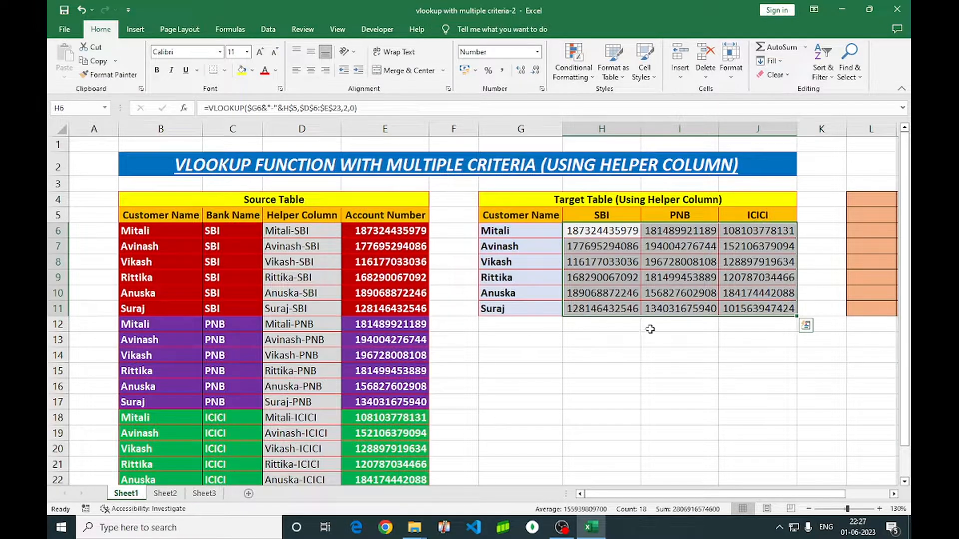
pyautogui.click(601, 229)
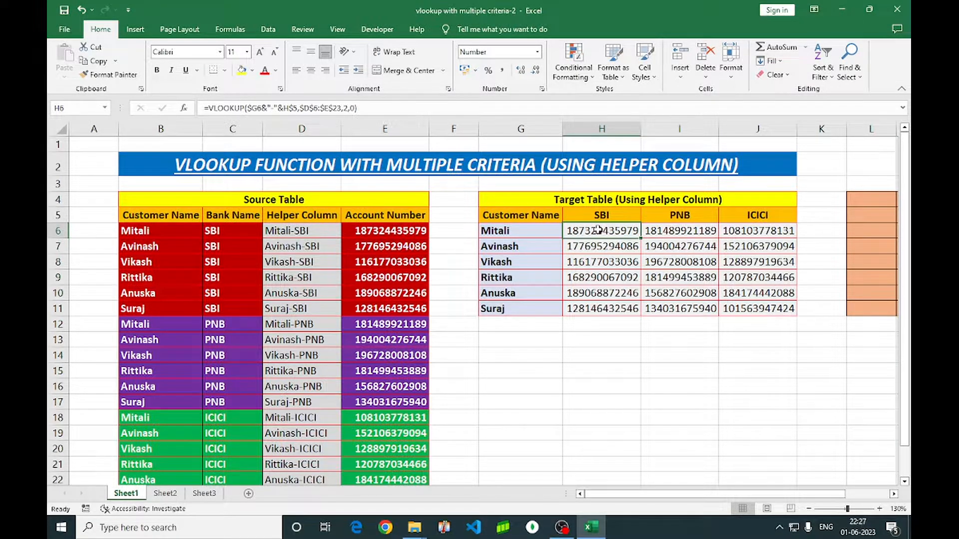
pyautogui.moveTo(598, 229); pyautogui.dragTo(745, 305)
pyautogui.click(679, 355)
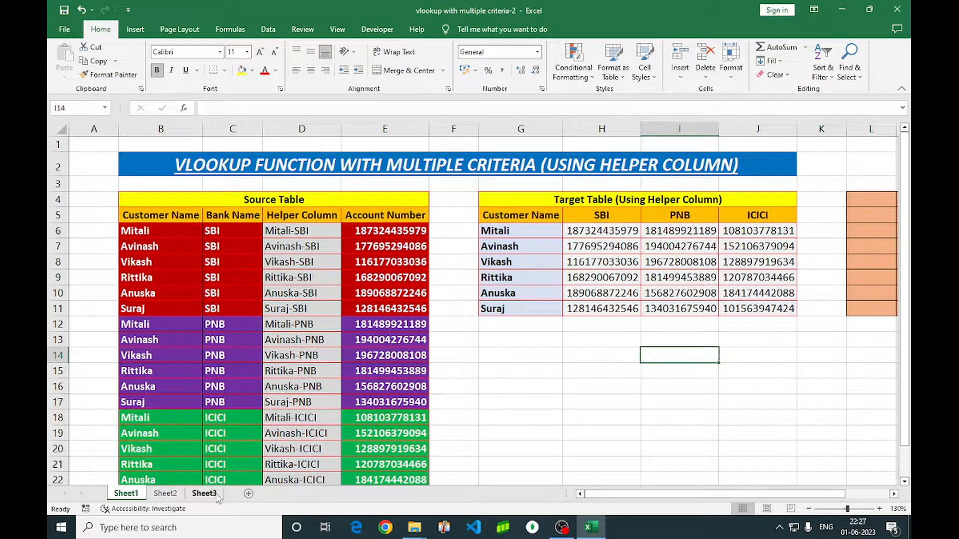
# Examine the four helper column headings beside the source and target tables on Sheet3
pyautogui.click(205, 494)
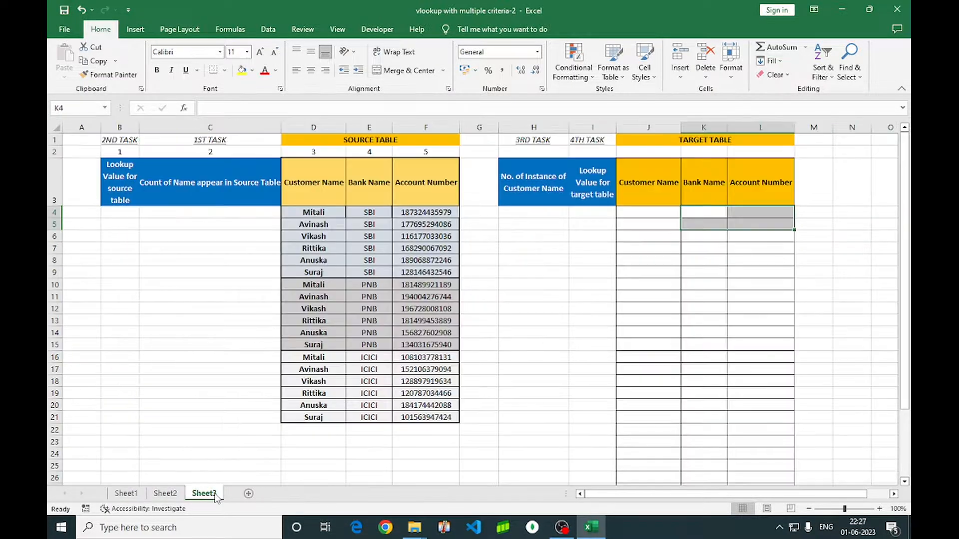
pyautogui.click(520, 250)
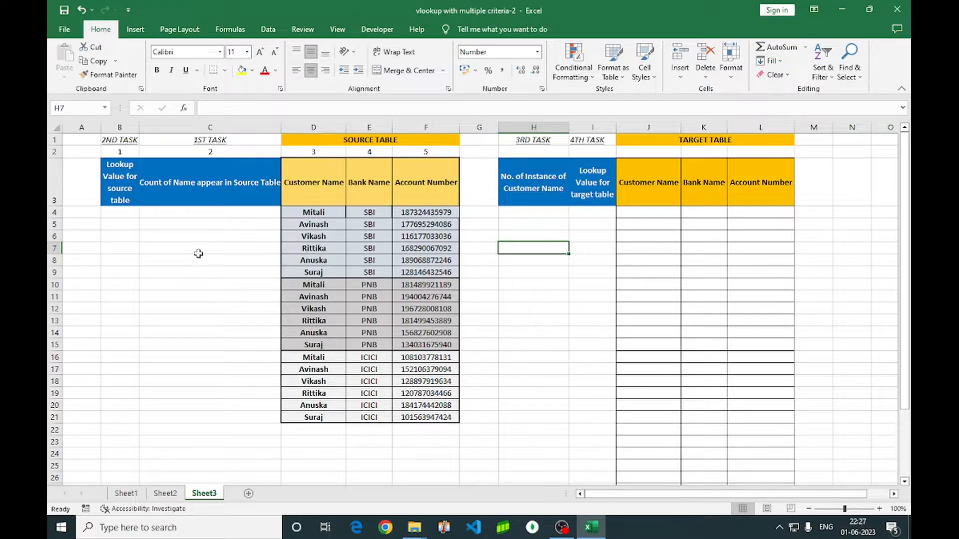
pyautogui.click(117, 184)
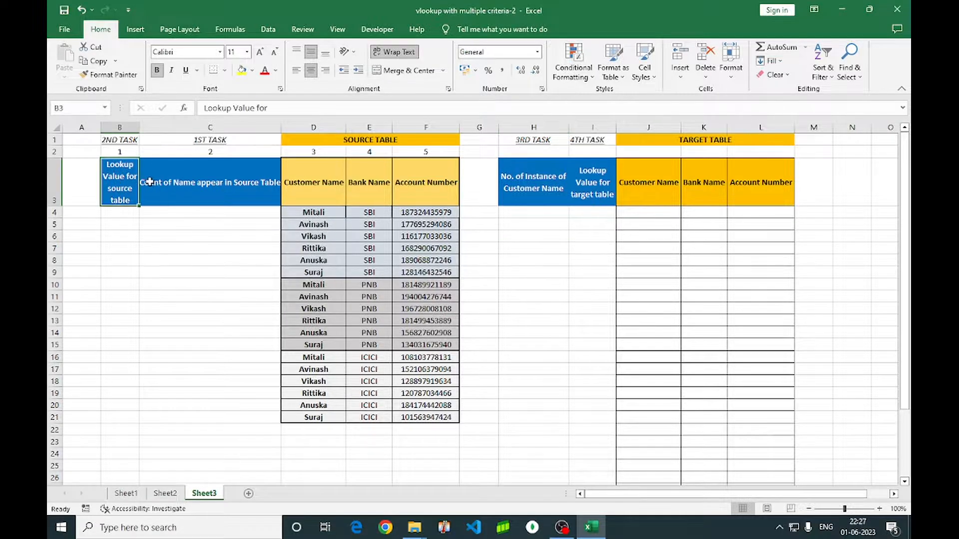
pyautogui.click(150, 182)
pyautogui.click(529, 181)
pyautogui.click(591, 182)
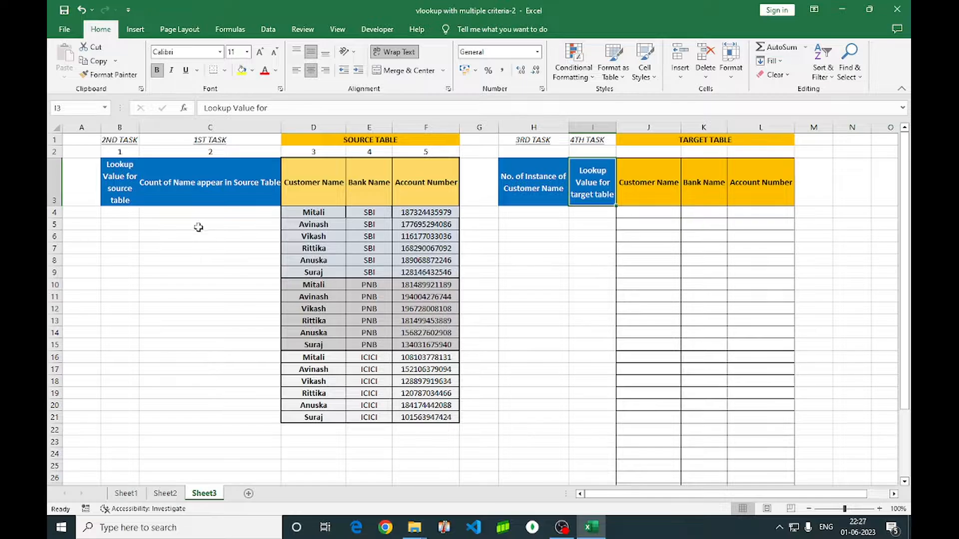
# Examine the repeated customer names in the source table, D4:D21, against the matching rows of the empty count column
pyautogui.click(196, 213)
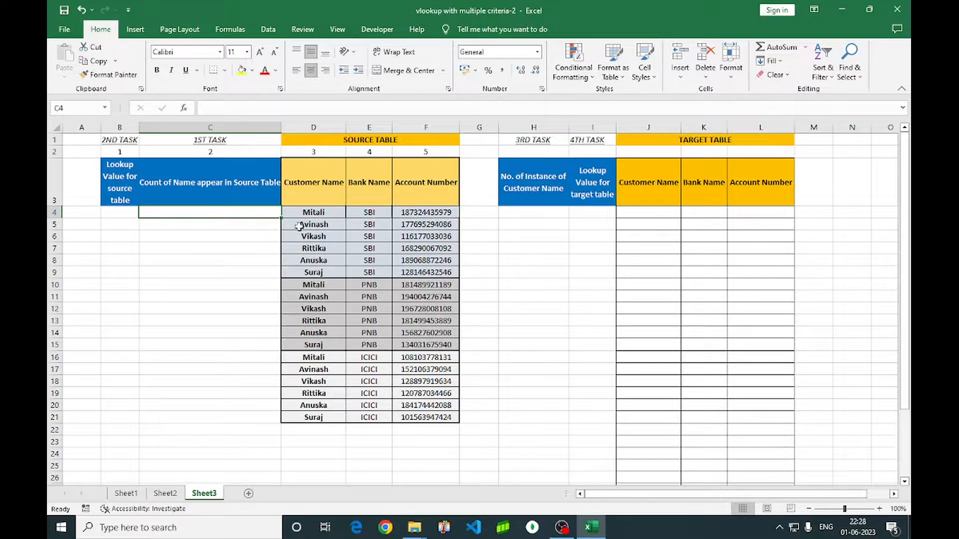
pyautogui.moveTo(307, 214); pyautogui.dragTo(315, 416)
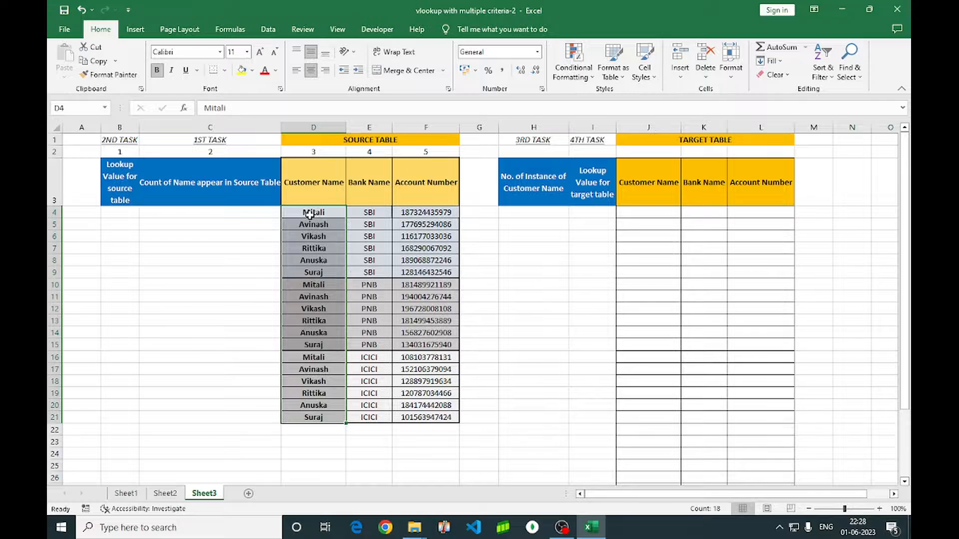
pyautogui.moveTo(309, 214); pyautogui.dragTo(313, 416)
pyautogui.click(325, 214)
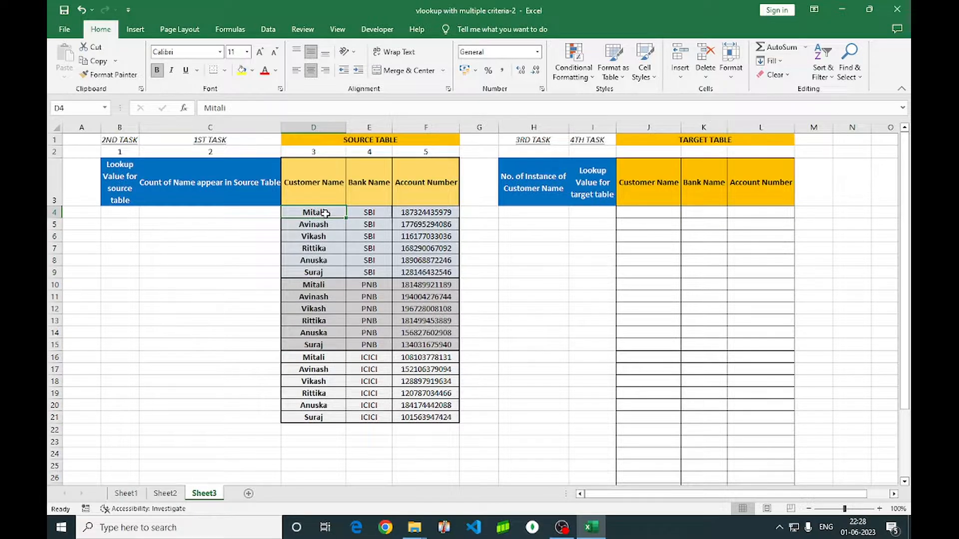
pyautogui.click(316, 285)
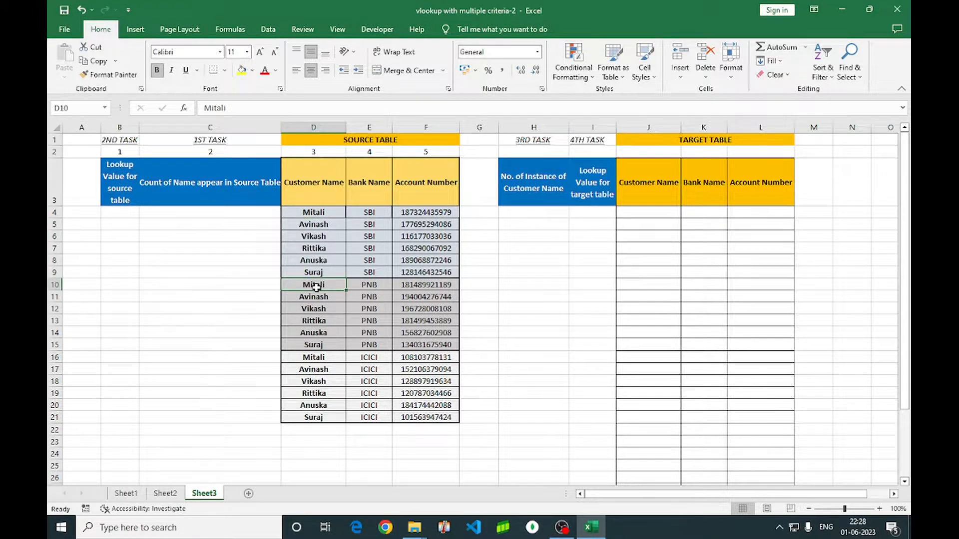
pyautogui.click(321, 360)
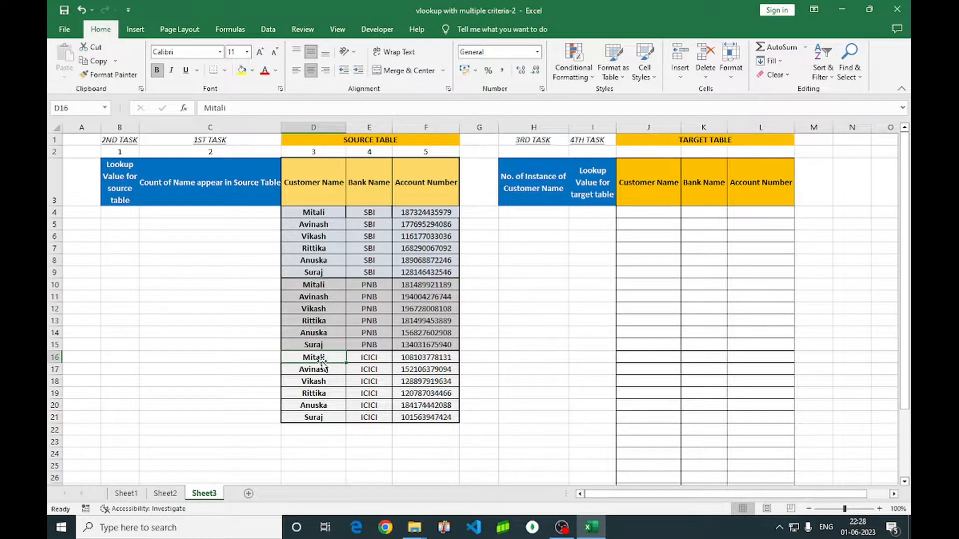
pyautogui.click(261, 213)
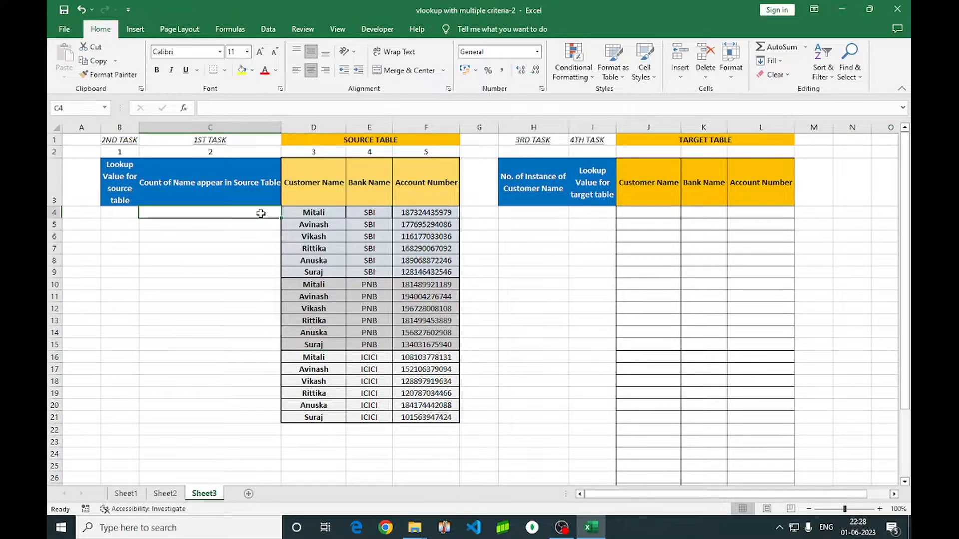
pyautogui.click(254, 289)
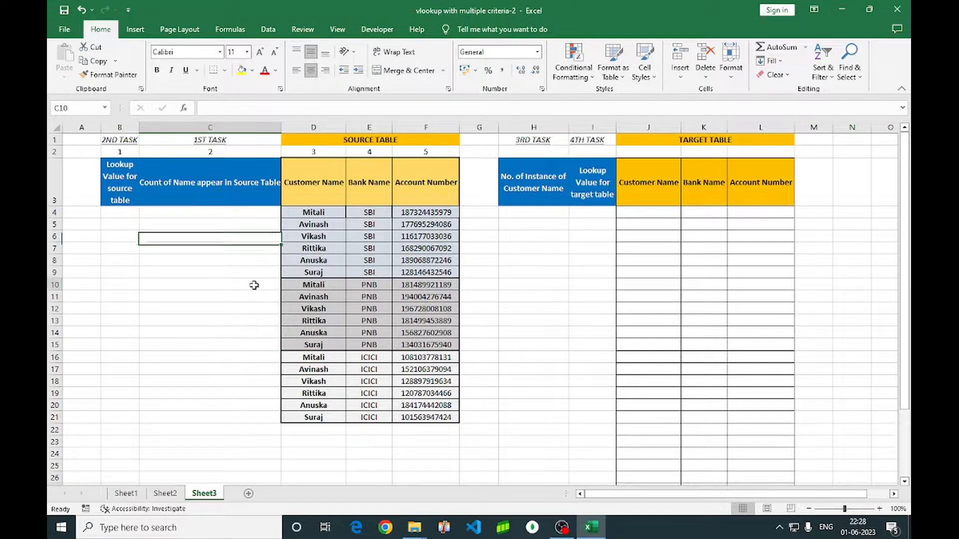
pyautogui.click(267, 359)
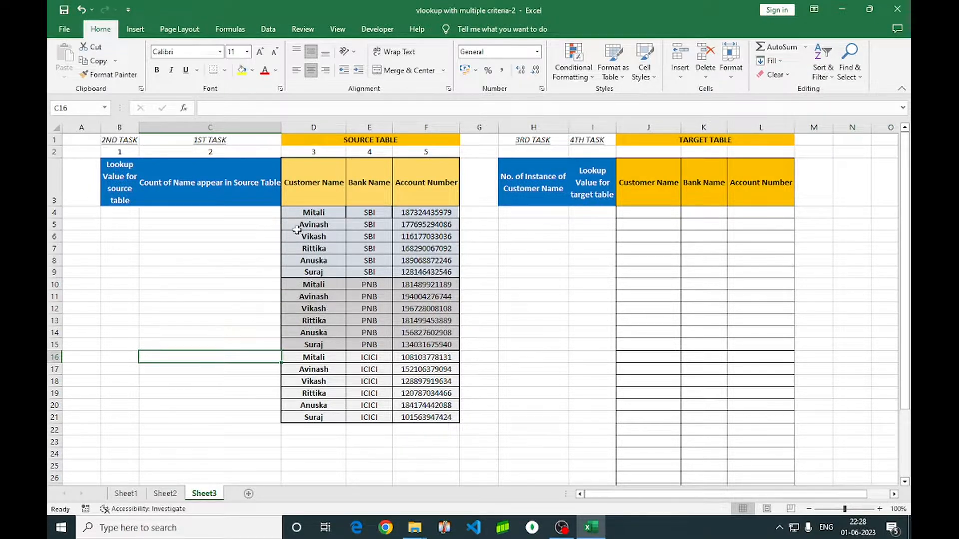
pyautogui.moveTo(305, 229); pyautogui.dragTo(313, 270)
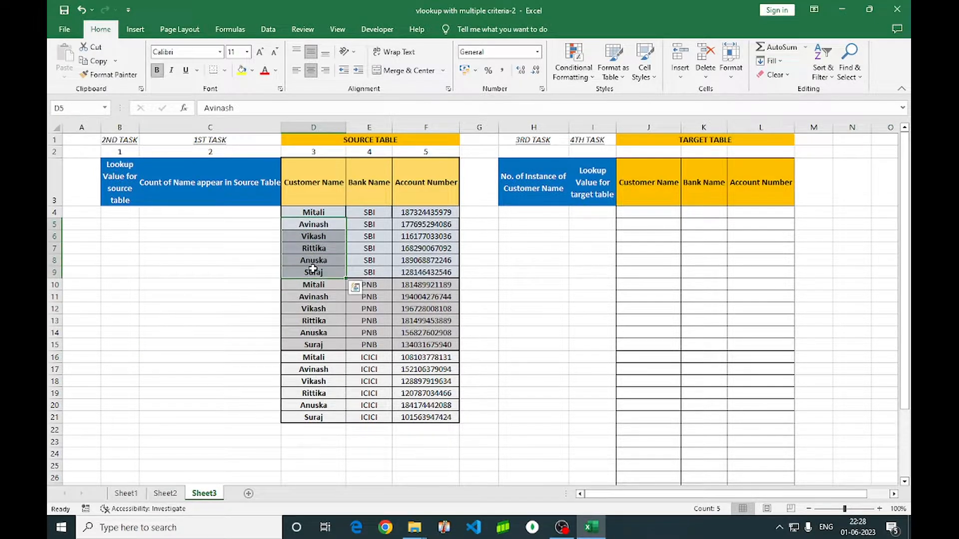
# Write the formula =COUNTIFS(D4:D4,D4) in C4, the first row of the count column beside the source table
pyautogui.click(247, 214)
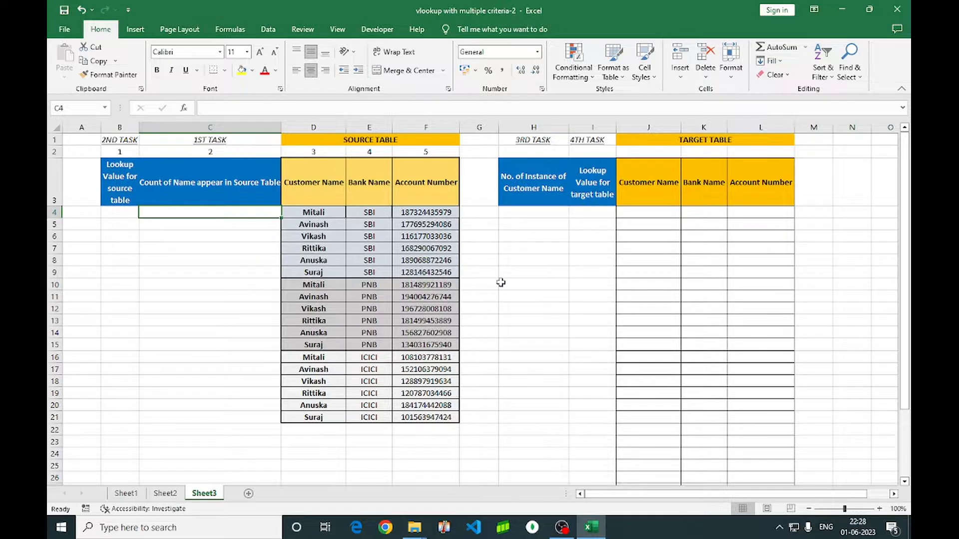
pyautogui.write('=')
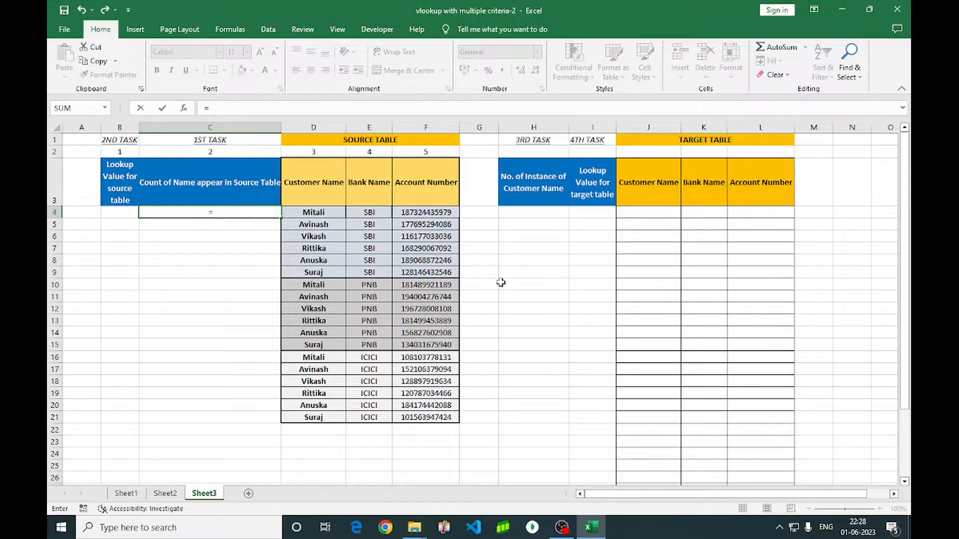
pyautogui.write('countifs')
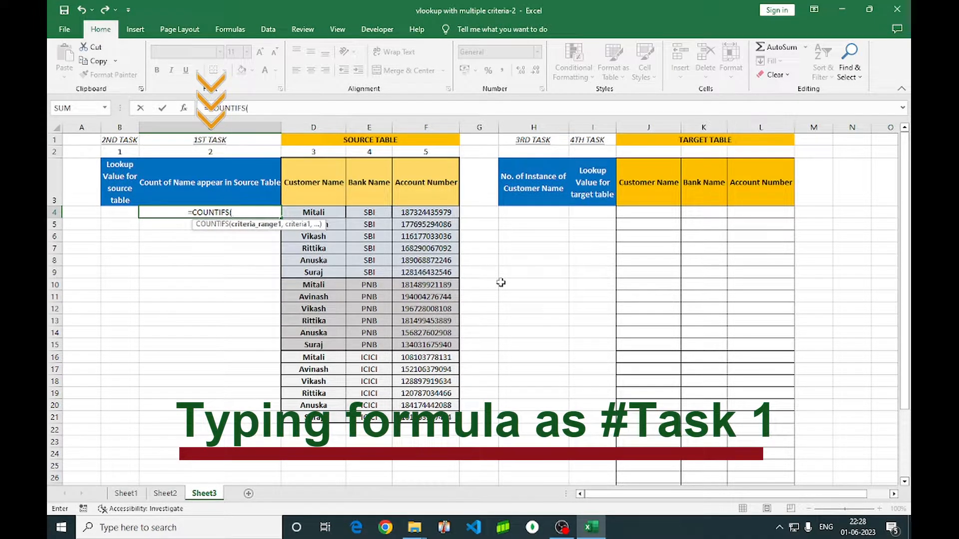
pyautogui.click(332, 212)
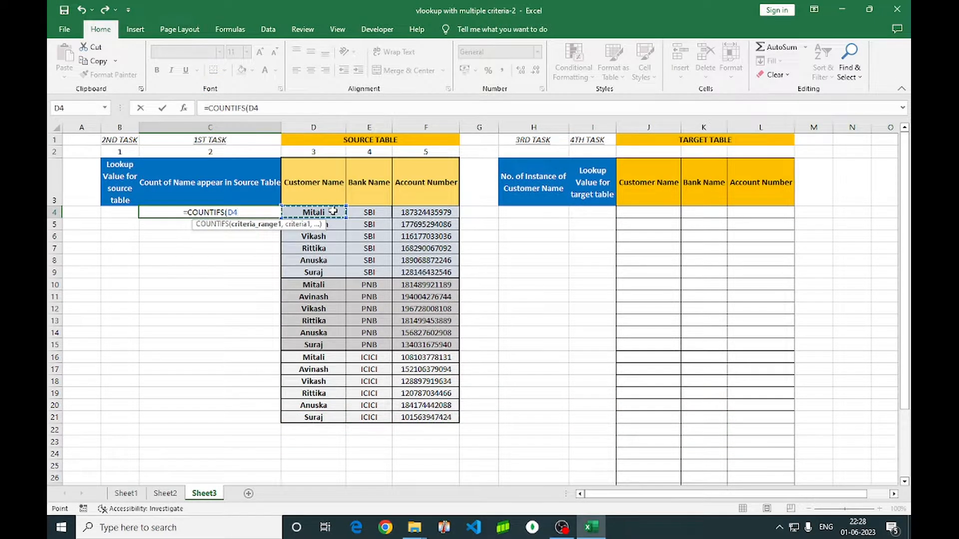
pyautogui.press('F8')
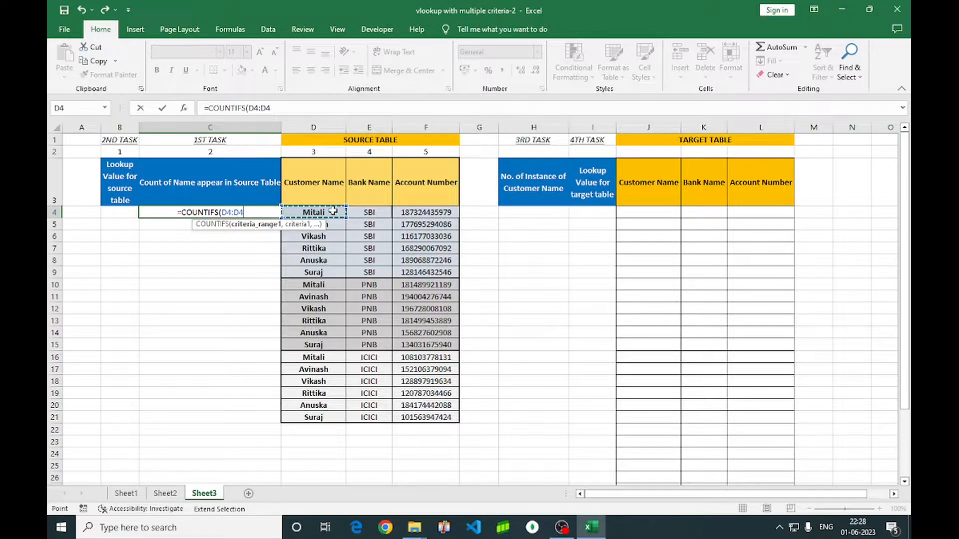
pyautogui.write(',')
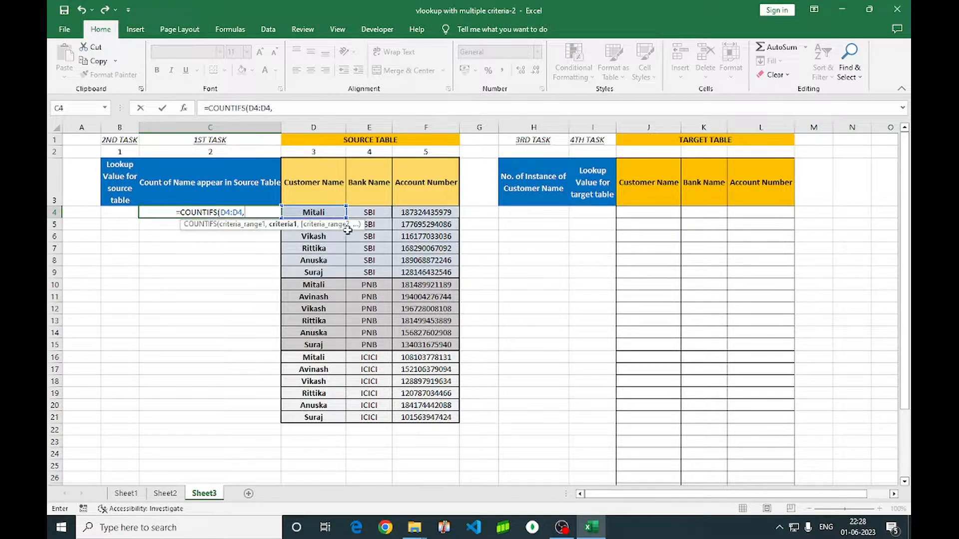
pyautogui.click(336, 214)
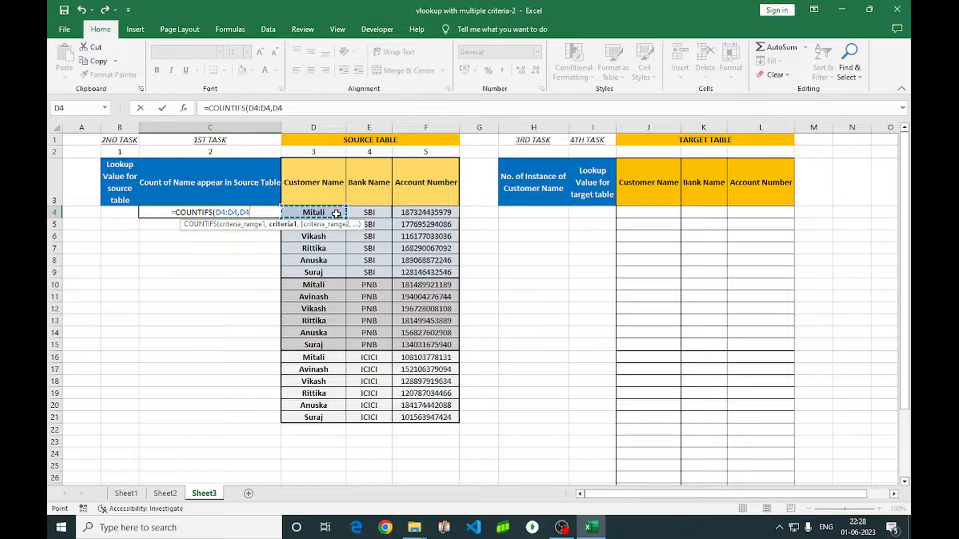
pyautogui.write(')')
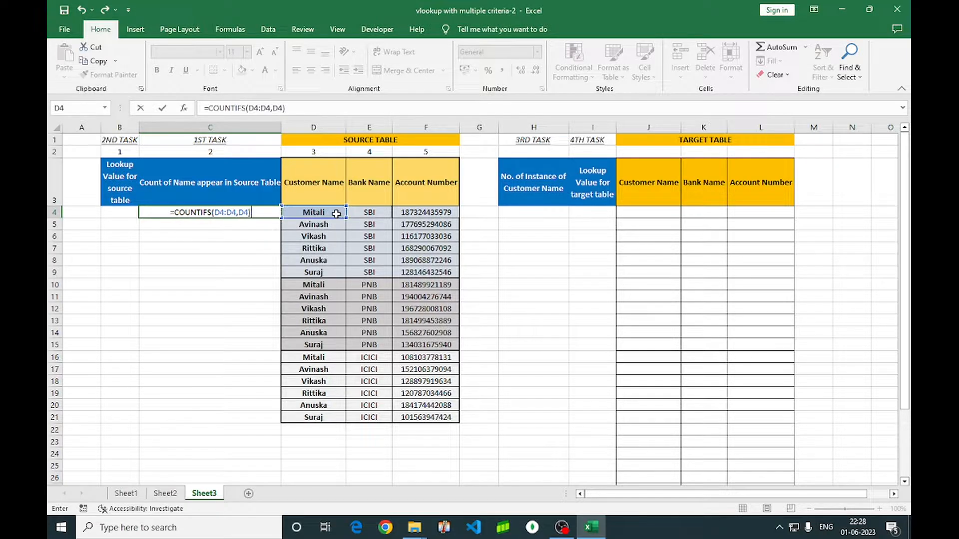
# Make the range start absolute so C4 holds =COUNTIFS($D$4:D4,D4), and fill the formula down through C21
pyautogui.click(253, 109)
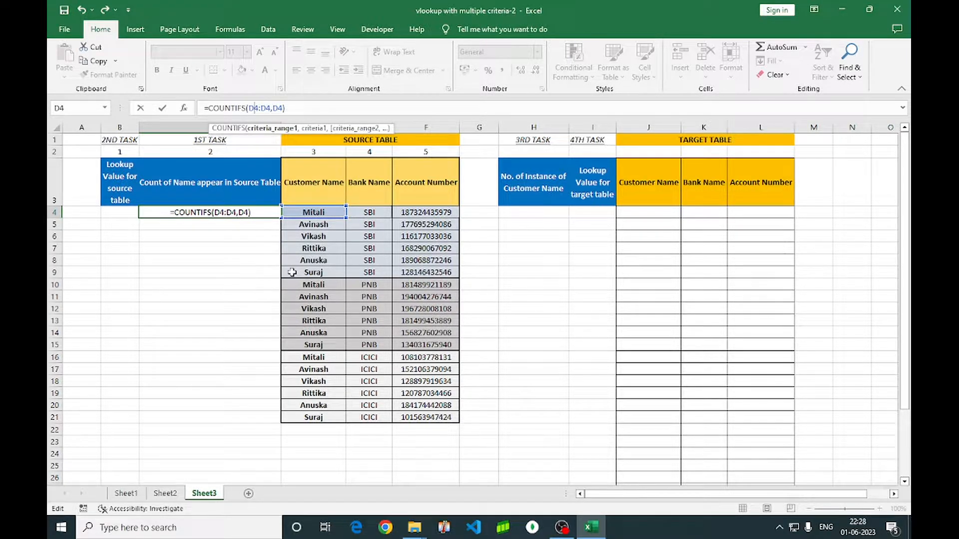
pyautogui.press('F4')
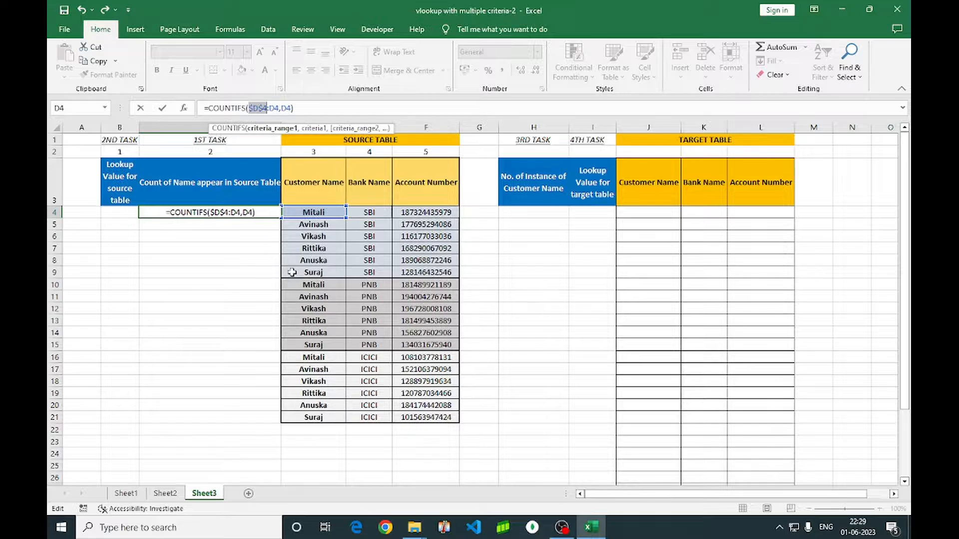
pyautogui.press('Return')
pyautogui.press('Up')
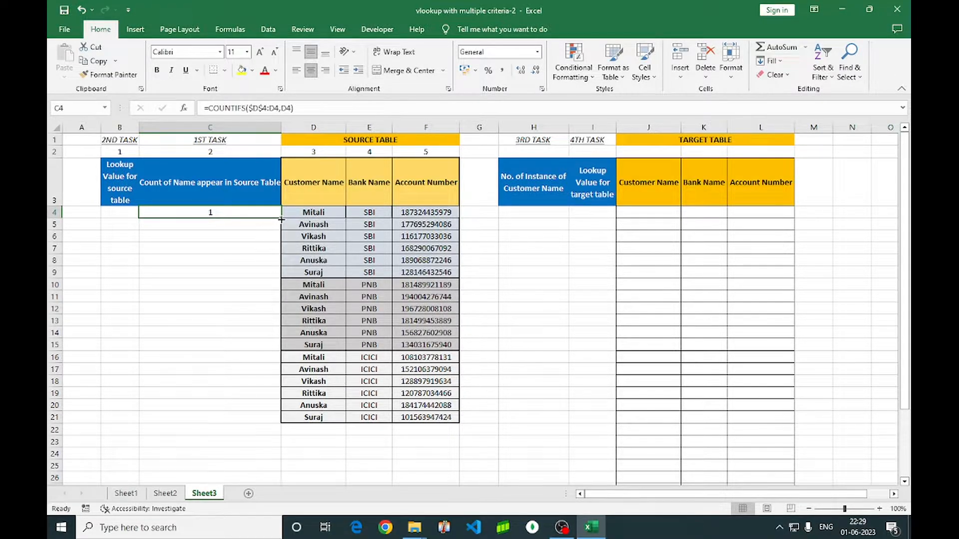
pyautogui.moveTo(281, 220); pyautogui.dragTo(277, 421)
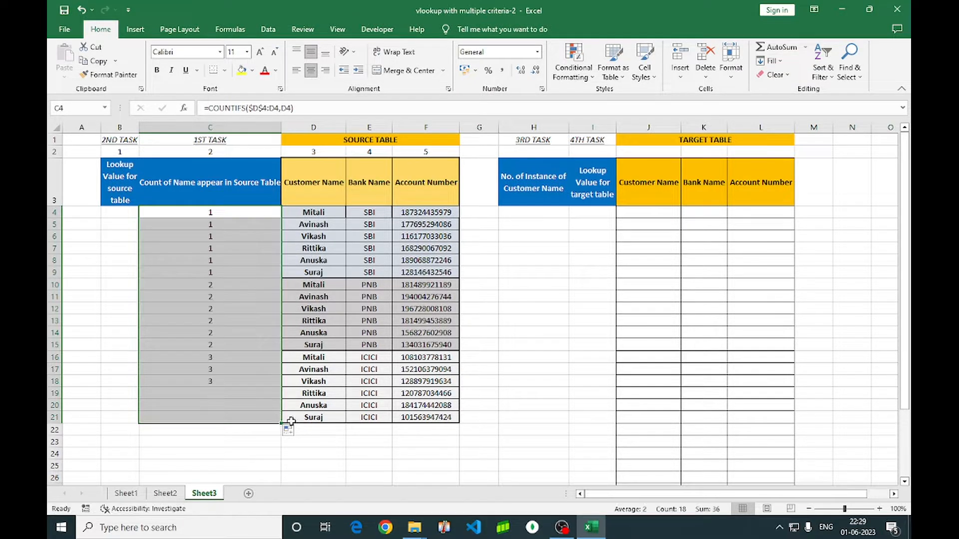
# Check the running counts in column C against each occurrence of the first and third customers in the source table
pyautogui.click(239, 272)
pyautogui.click(307, 215)
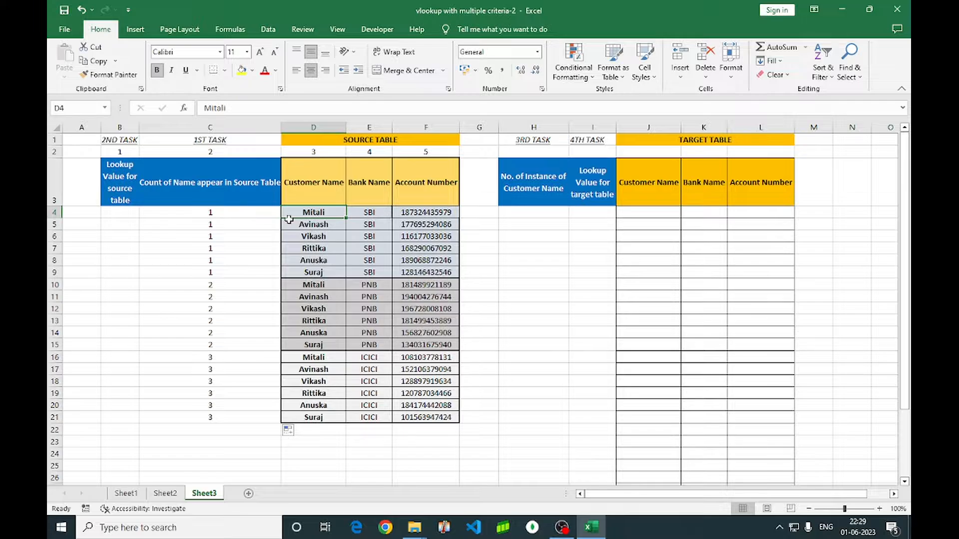
pyautogui.click(249, 213)
pyautogui.click(303, 283)
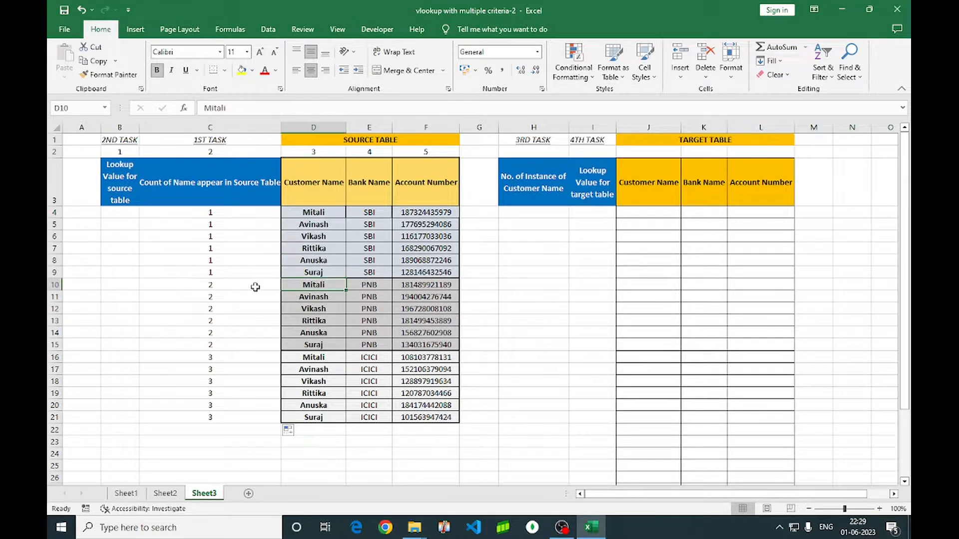
pyautogui.click(255, 288)
pyautogui.click(299, 357)
pyautogui.click(228, 358)
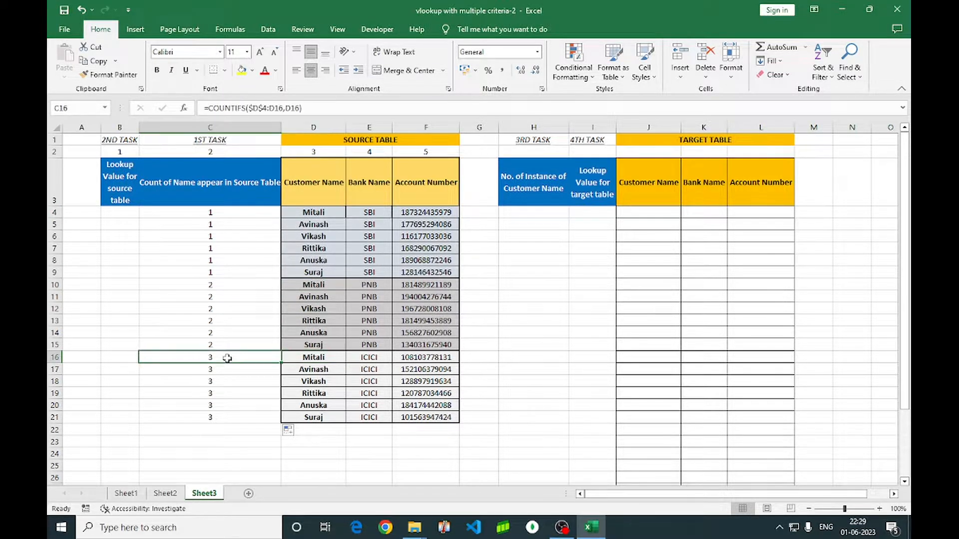
pyautogui.click(312, 237)
pyautogui.click(237, 237)
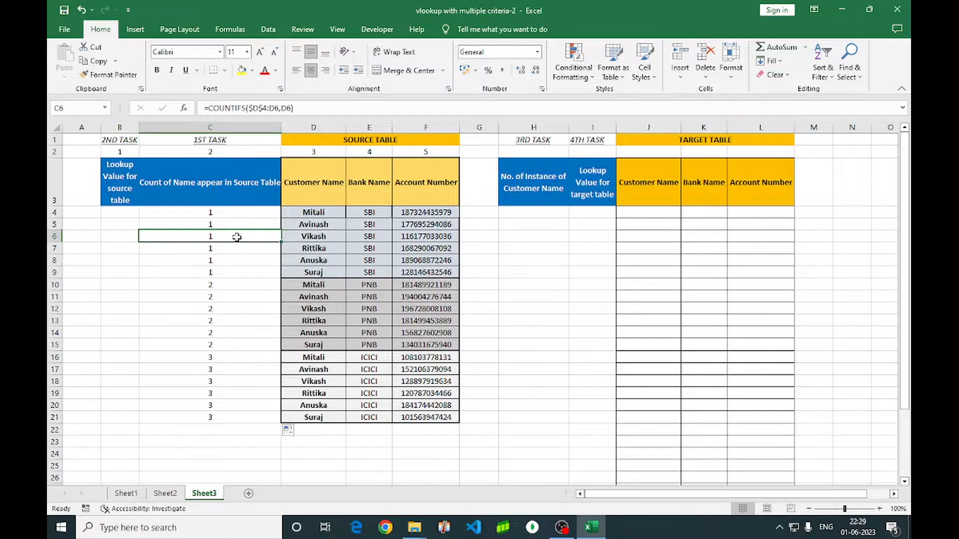
pyautogui.click(309, 306)
pyautogui.click(232, 306)
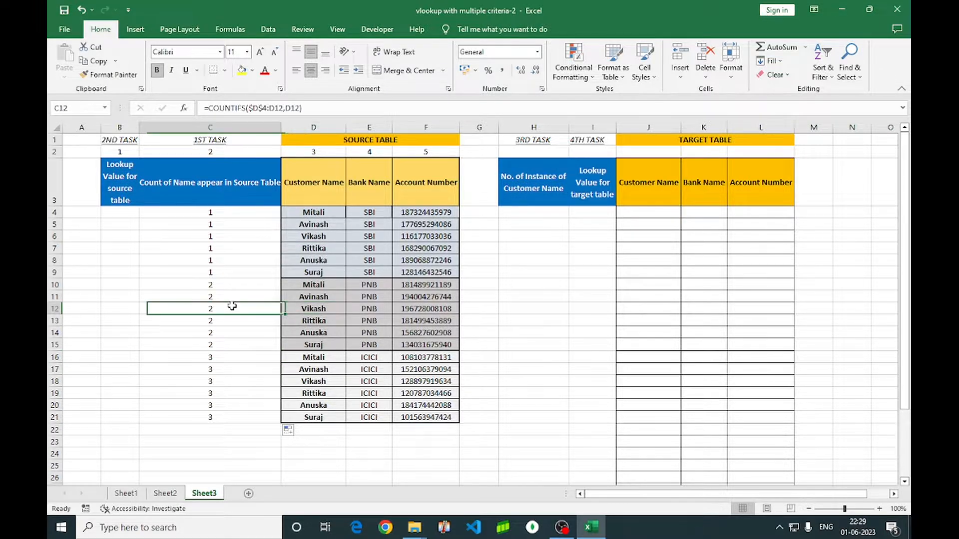
pyautogui.click(314, 383)
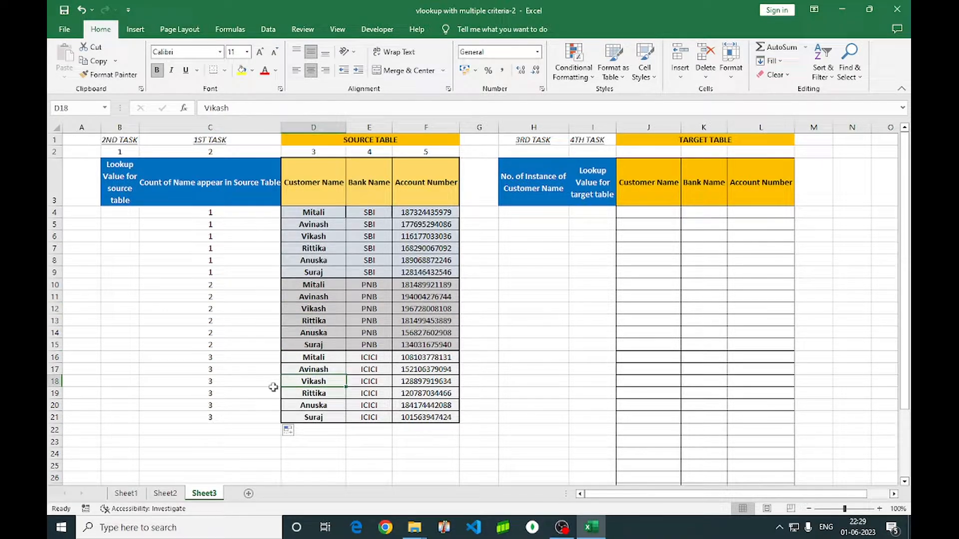
pyautogui.click(232, 382)
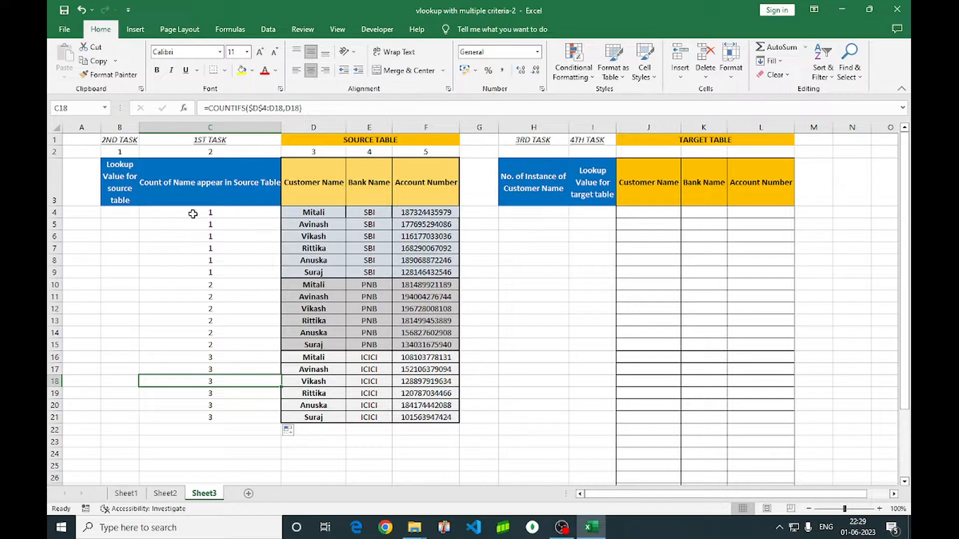
# Enter the formula =D4&"-"&C4 in B4 to join the customer name and its count as the source lookup value
pyautogui.click(129, 213)
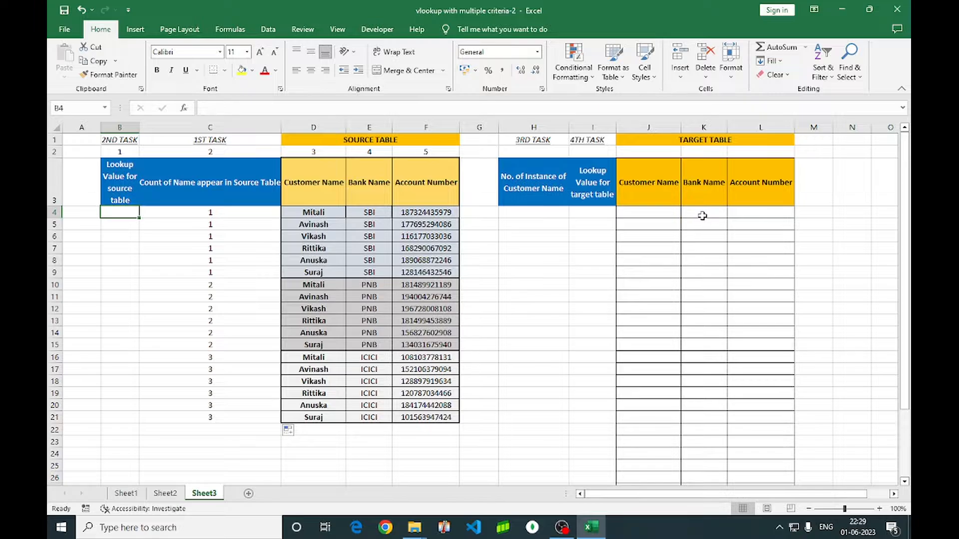
pyautogui.moveTo(703, 216); pyautogui.dragTo(761, 282)
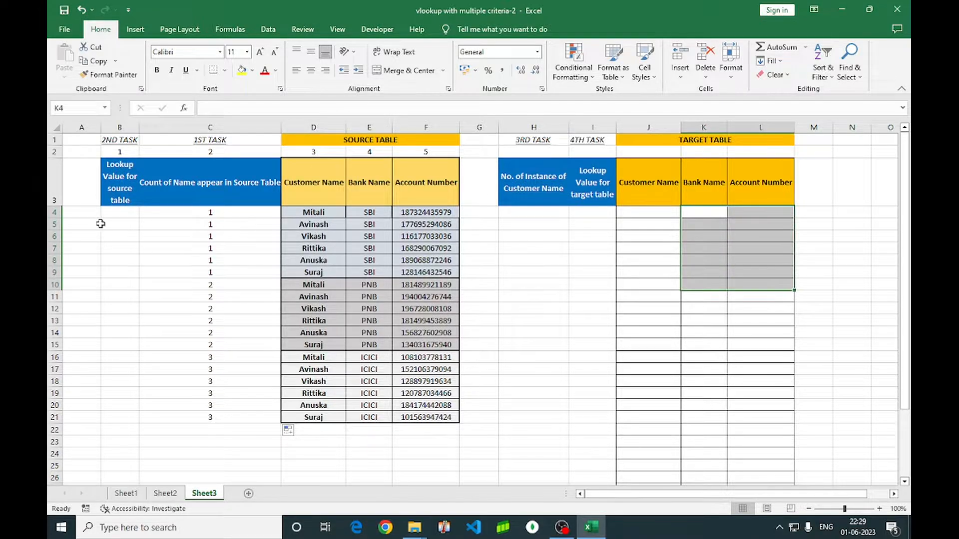
pyautogui.click(130, 213)
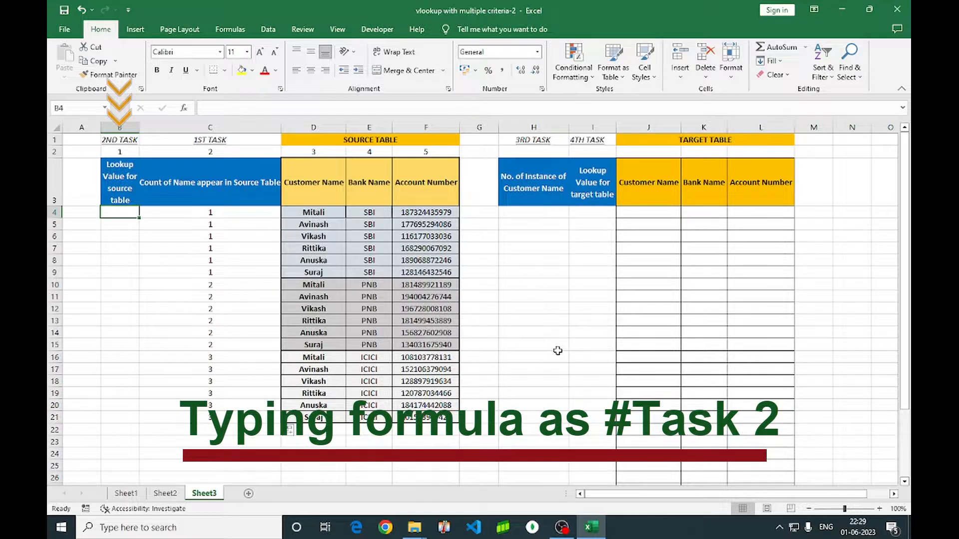
pyautogui.write('=')
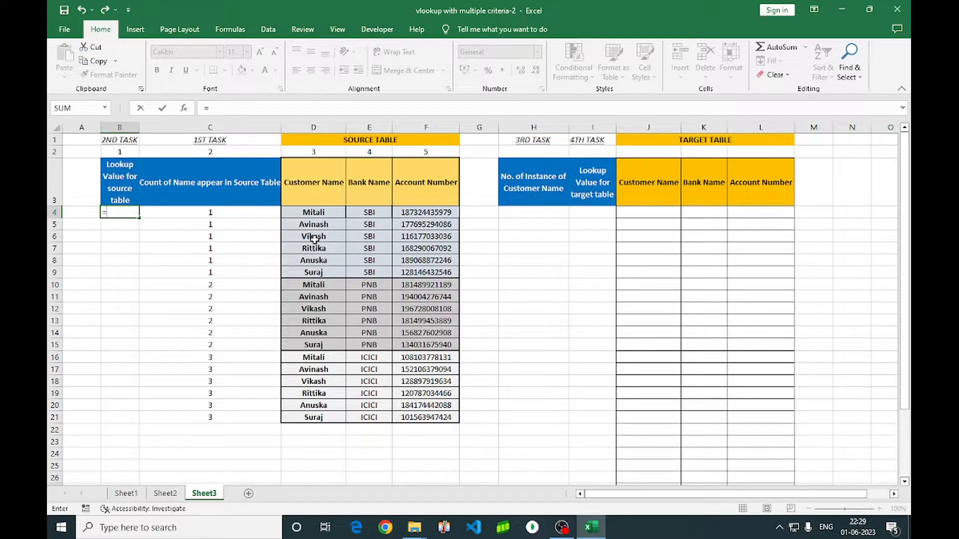
pyautogui.click(312, 213)
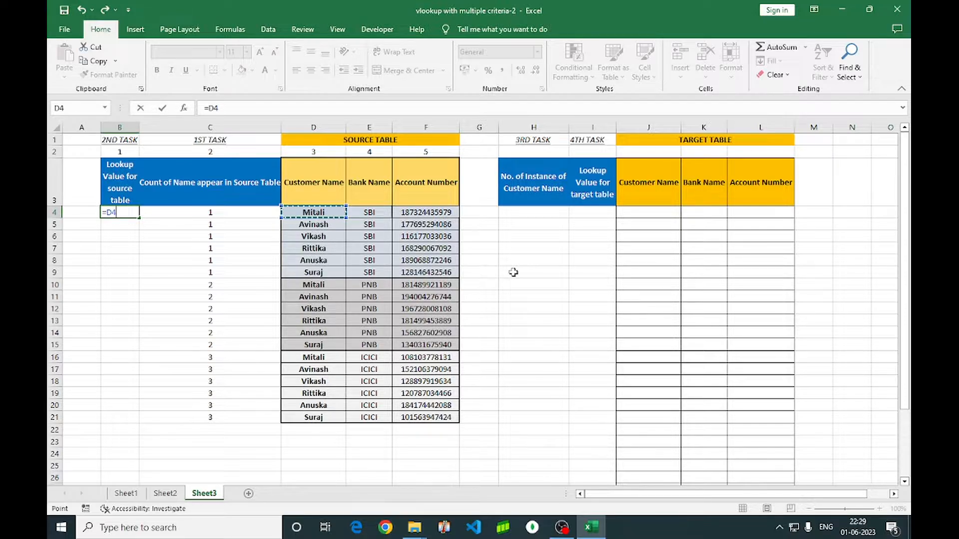
pyautogui.write('&"-"&')
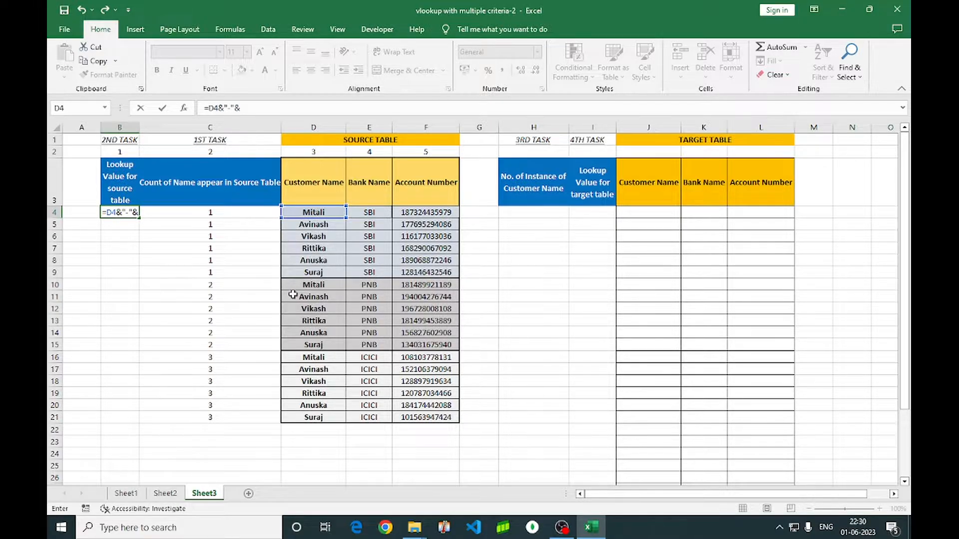
pyautogui.click(203, 212)
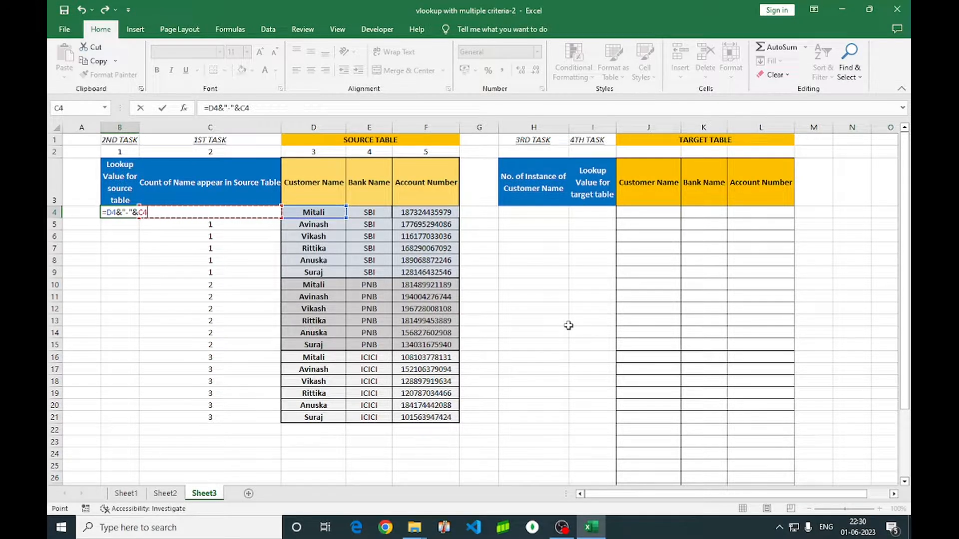
pyautogui.press('Return')
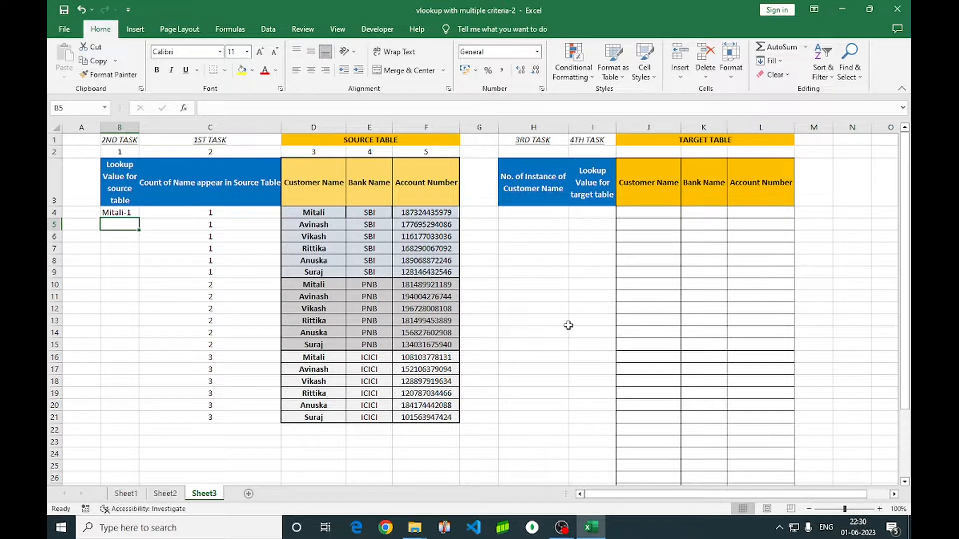
# Fill the lookup value formula from B4 down through B21
pyautogui.press('Up')
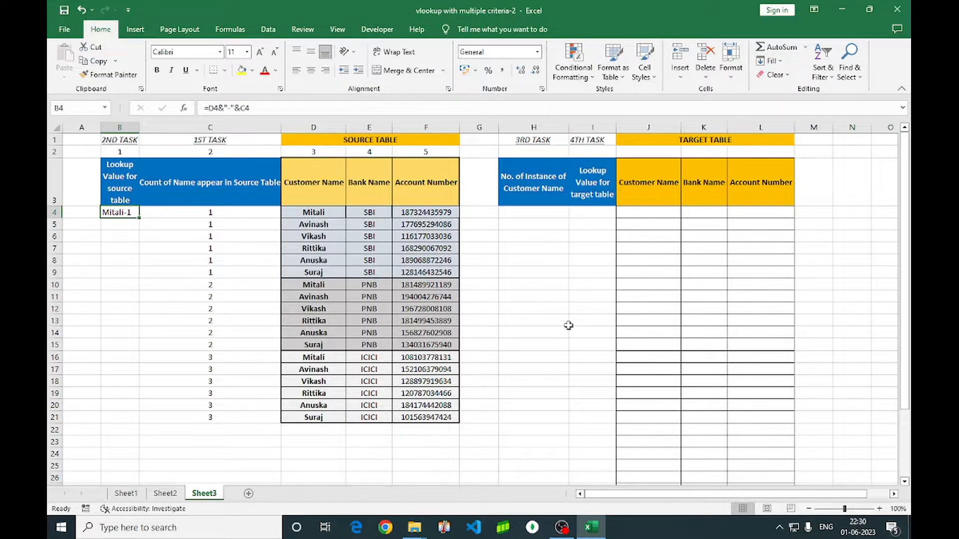
pyautogui.hotkey('shift', 'Down')
pyautogui.hotkey('shift', 'Down')
pyautogui.hotkey('shift', 'Down')
pyautogui.hotkey('shift', 'Down')
pyautogui.hotkey('shift', 'Down')
pyautogui.hotkey('shift', 'Down')
pyautogui.hotkey('shift', 'Down')
pyautogui.hotkey('shift', 'Down')
pyautogui.hotkey('shift', 'Down')
pyautogui.hotkey('shift', 'Down')
pyautogui.hotkey('shift', 'Down')
pyautogui.hotkey('shift', 'Down')
pyautogui.hotkey('shift', 'Down')
pyautogui.hotkey('shift', 'Down')
pyautogui.hotkey('shift', 'Down')
pyautogui.hotkey('shift', 'Down')
pyautogui.hotkey('shift', 'Down')
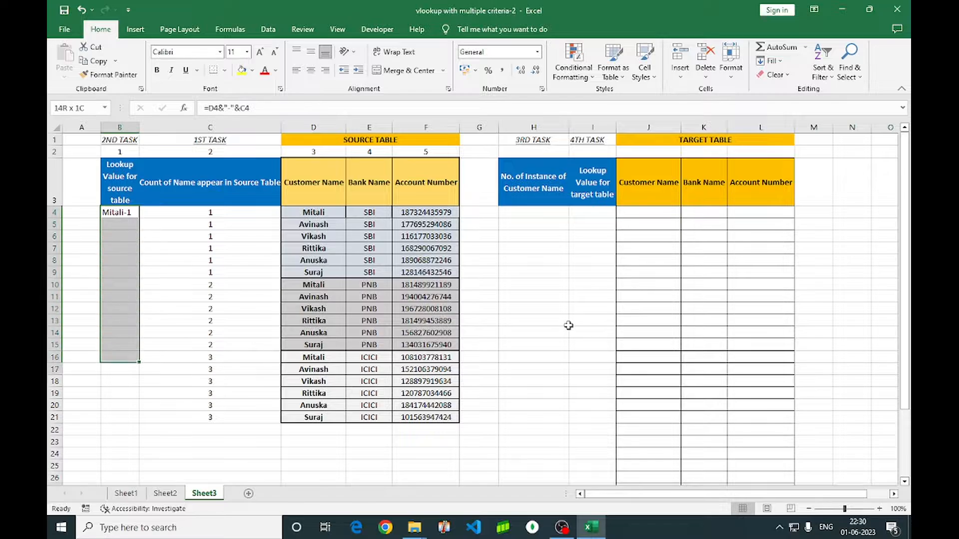
pyautogui.hotkey('ctrl', 'd')
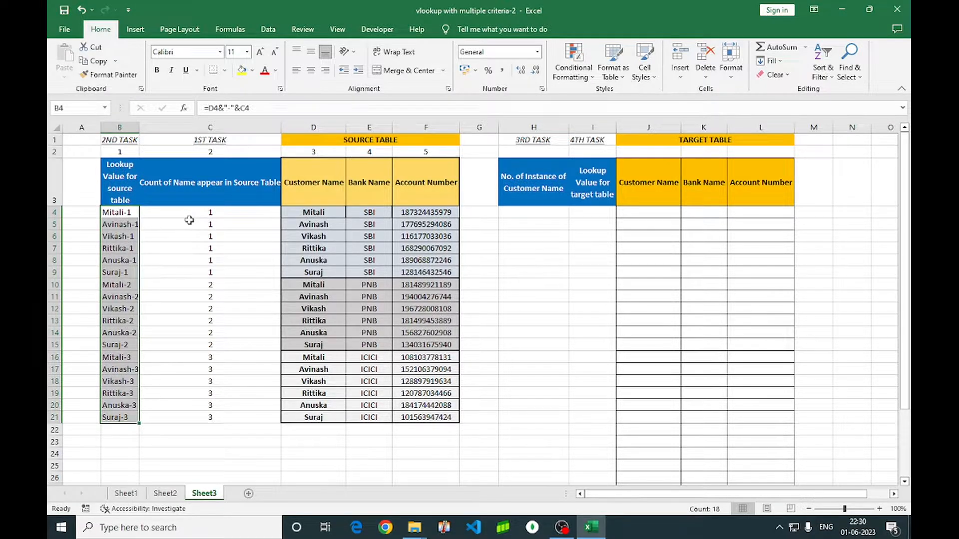
pyautogui.click(497, 268)
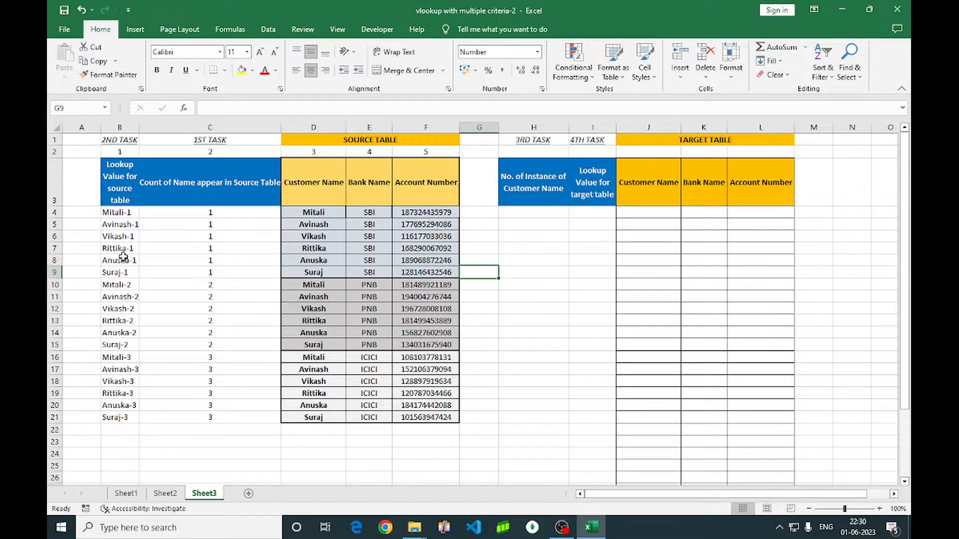
# Examine the empty instance count and target Customer Name cells in row 4 against the source customer names in D4:D21
pyautogui.click(523, 211)
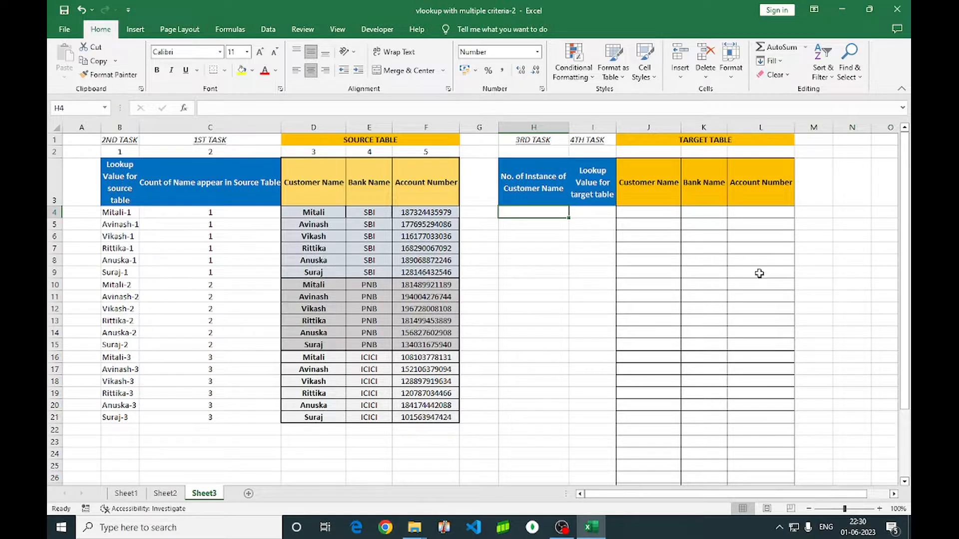
pyautogui.click(655, 213)
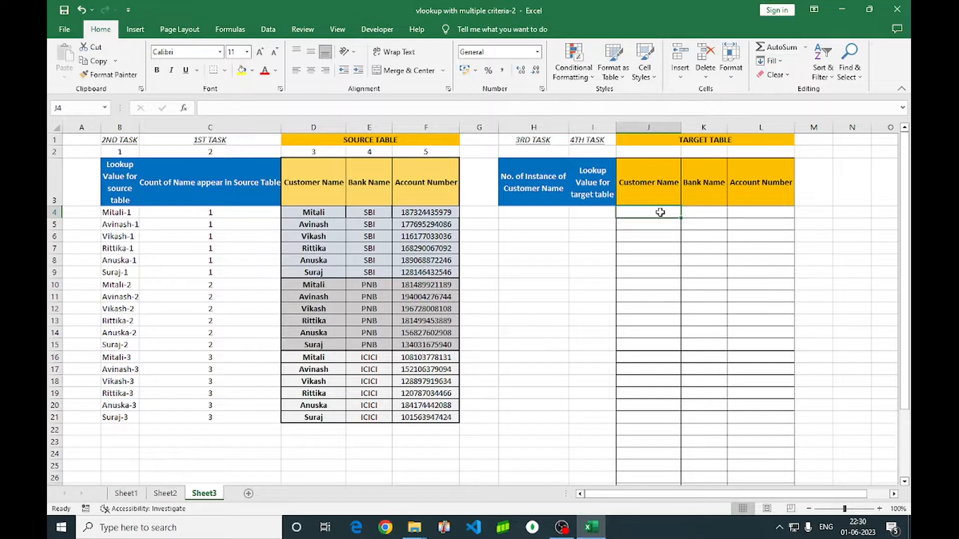
pyautogui.click(549, 211)
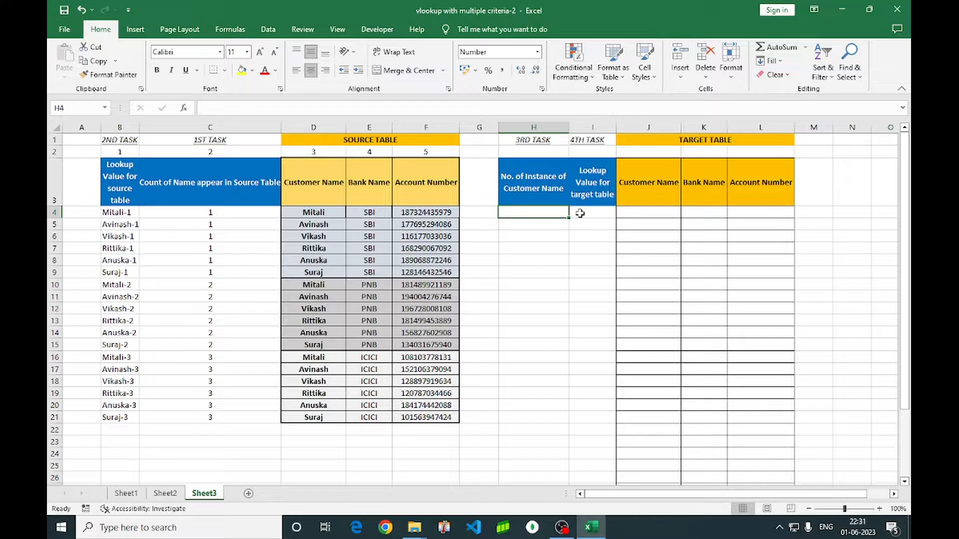
pyautogui.moveTo(314, 213); pyautogui.dragTo(310, 419)
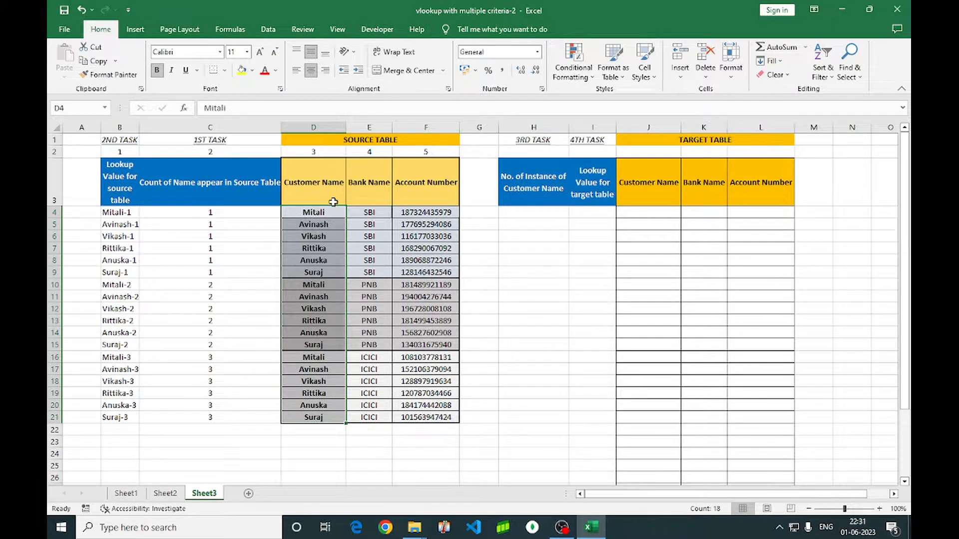
pyautogui.click(551, 213)
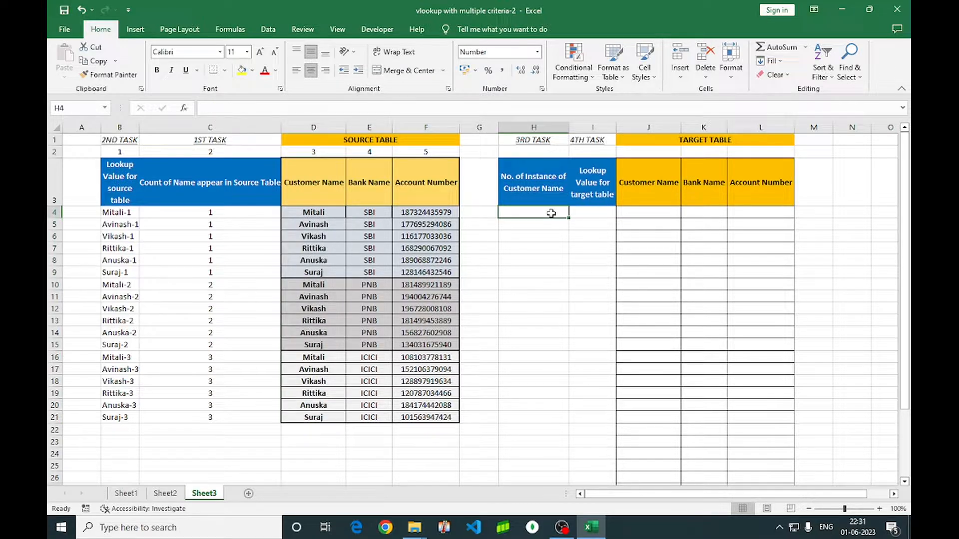
pyautogui.click(636, 211)
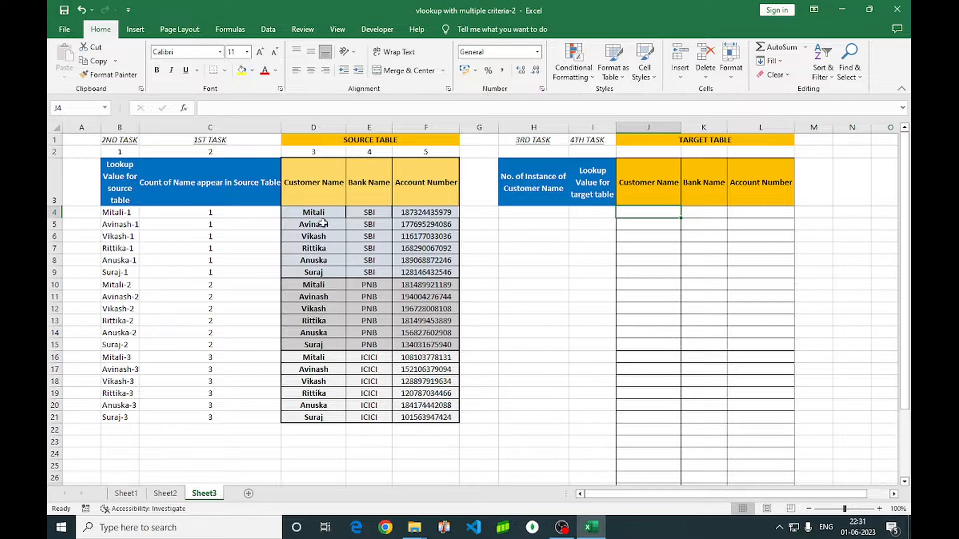
# Copy the source customer names in D4:D21 and paste them as values only, starting at N4
pyautogui.moveTo(320, 212); pyautogui.dragTo(319, 409)
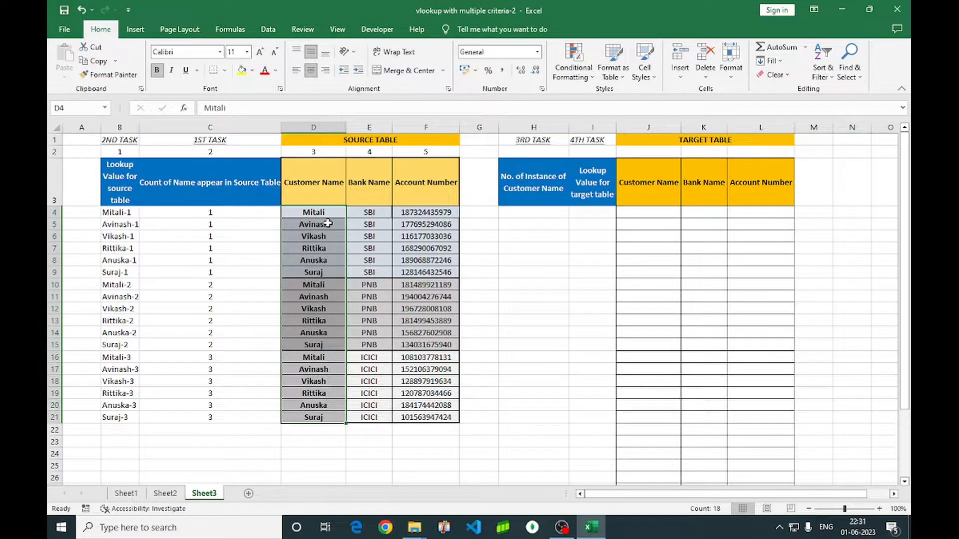
pyautogui.hotkey('ctrl', 'c')
pyautogui.click(844, 214)
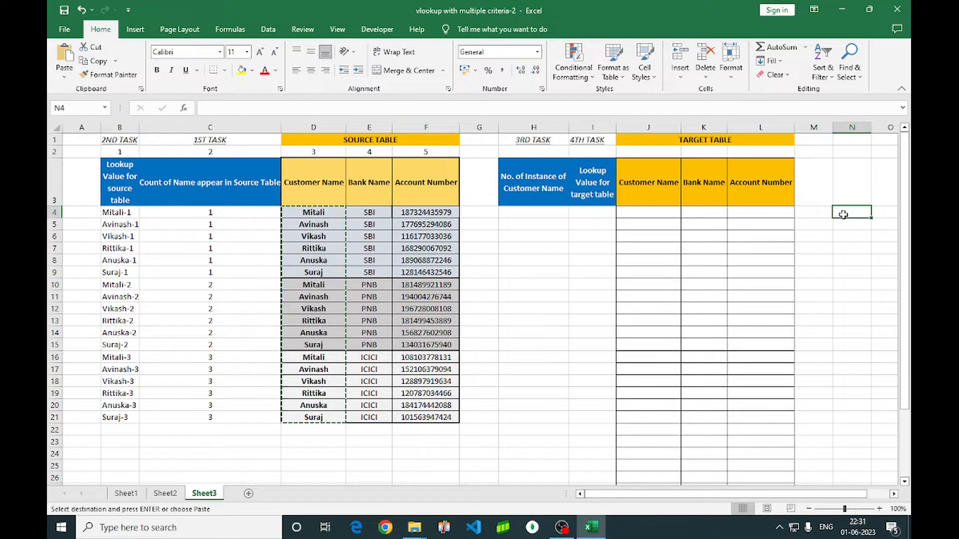
pyautogui.hotkey('ctrl', 'alt', 'v')
pyautogui.press('Down')
pyautogui.press('Down')
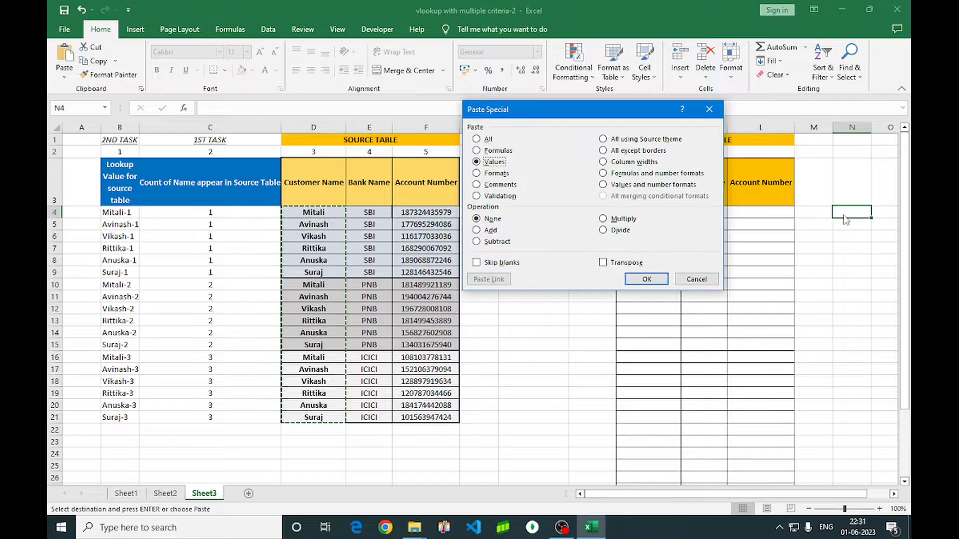
pyautogui.press('Return')
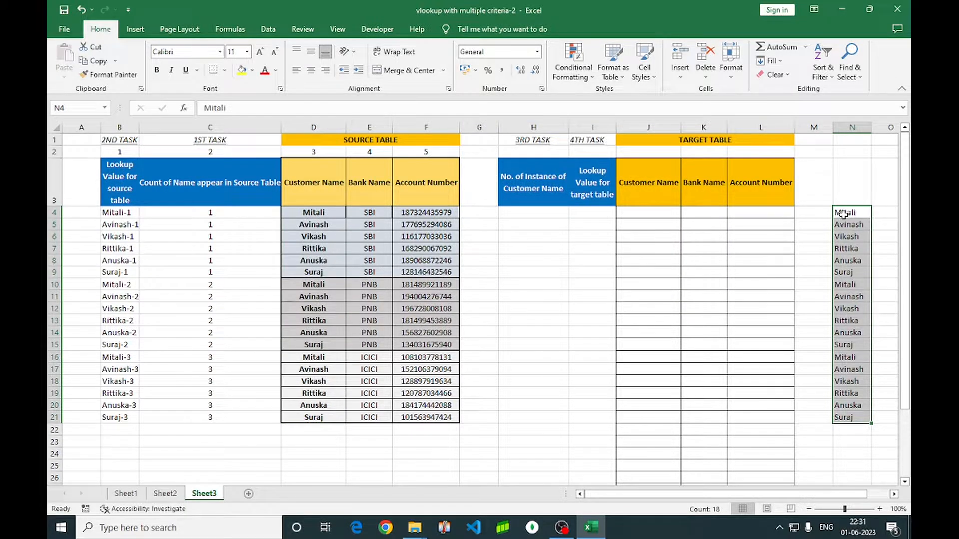
# Remove the duplicates from the pasted customer names in N4:N21
pyautogui.click(268, 31)
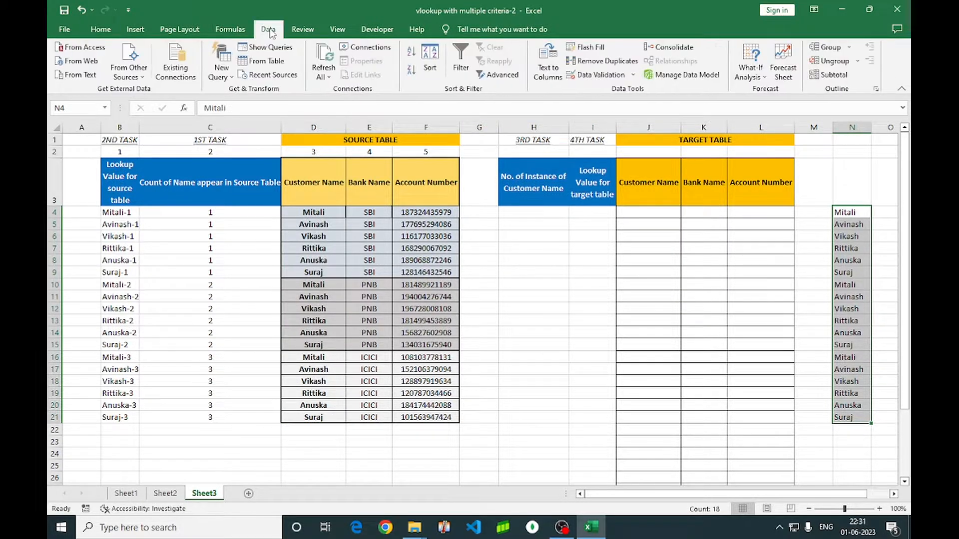
pyautogui.click(621, 66)
pyautogui.click(647, 253)
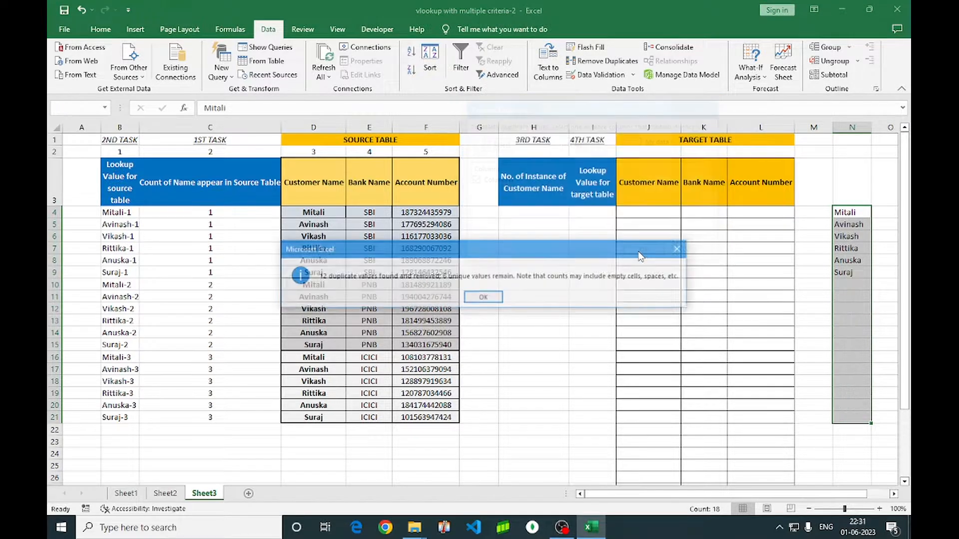
pyautogui.click(484, 297)
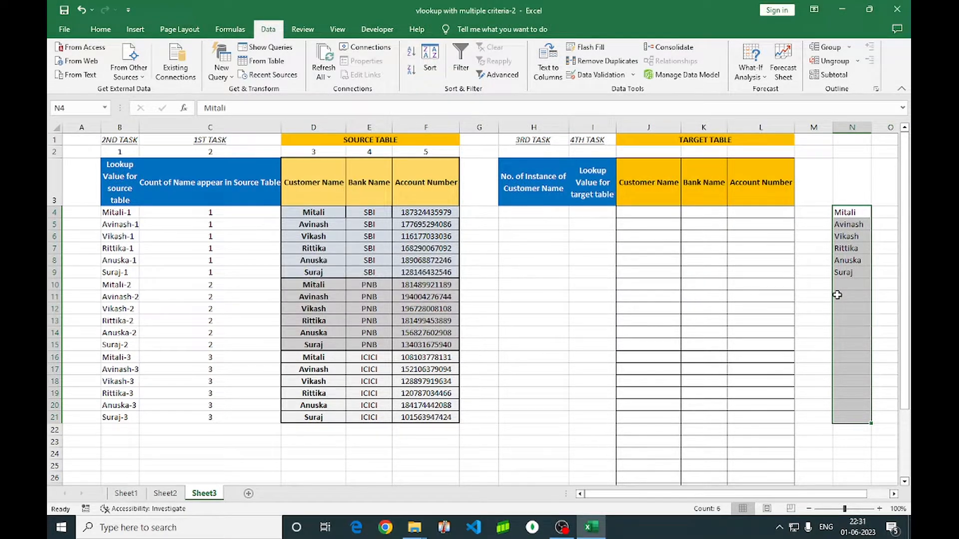
pyautogui.click(850, 213)
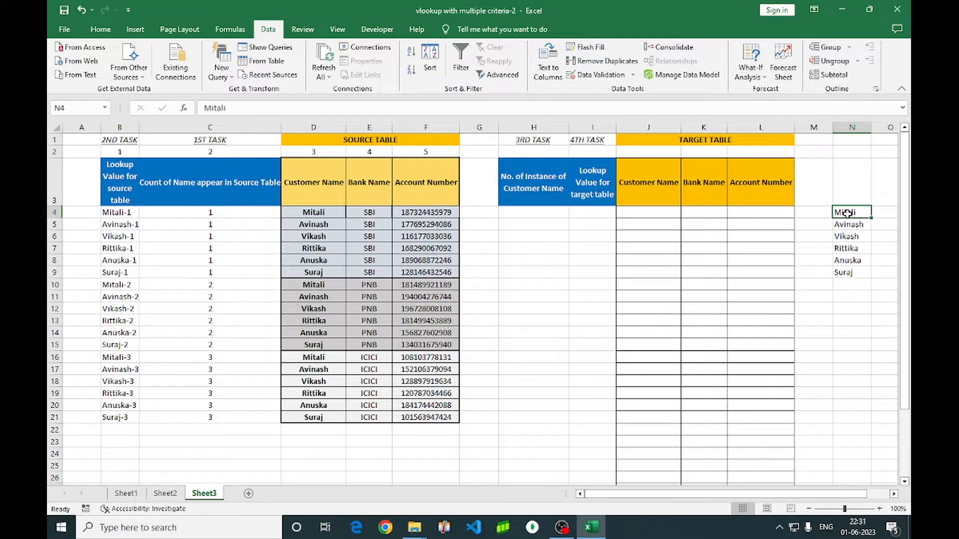
pyautogui.moveTo(847, 212); pyautogui.dragTo(850, 275)
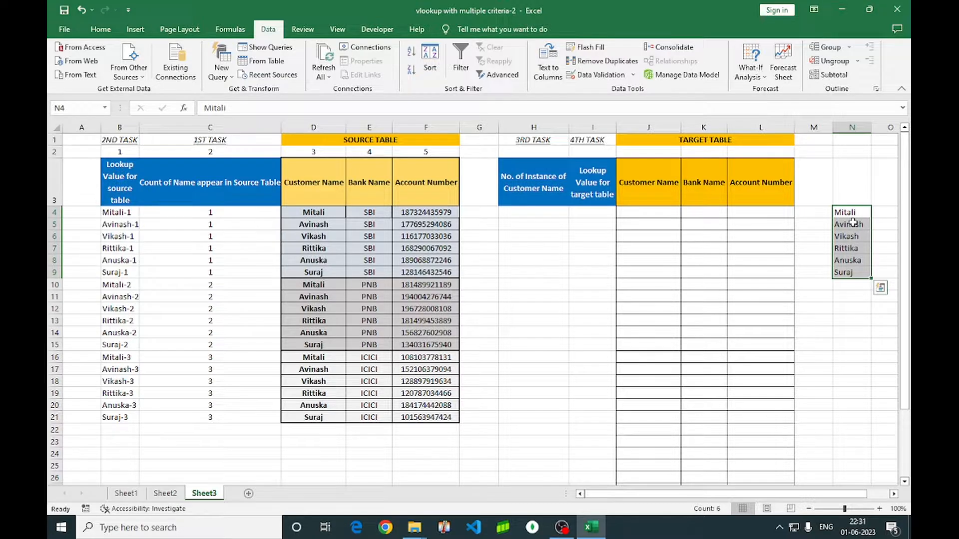
# Add a List data validation to J4 with the source =$N$4:$N$9, and check the choices in its dropdown
pyautogui.click(647, 214)
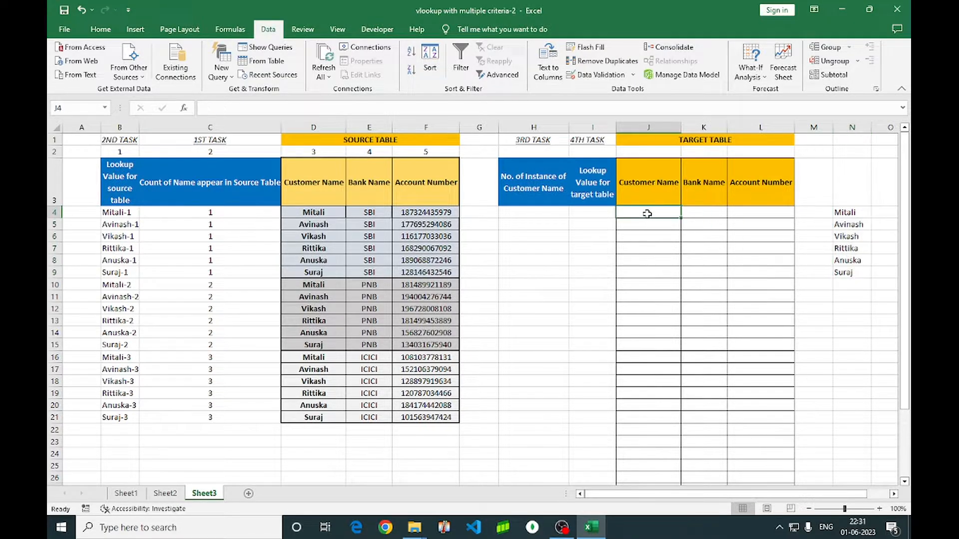
pyautogui.click(604, 74)
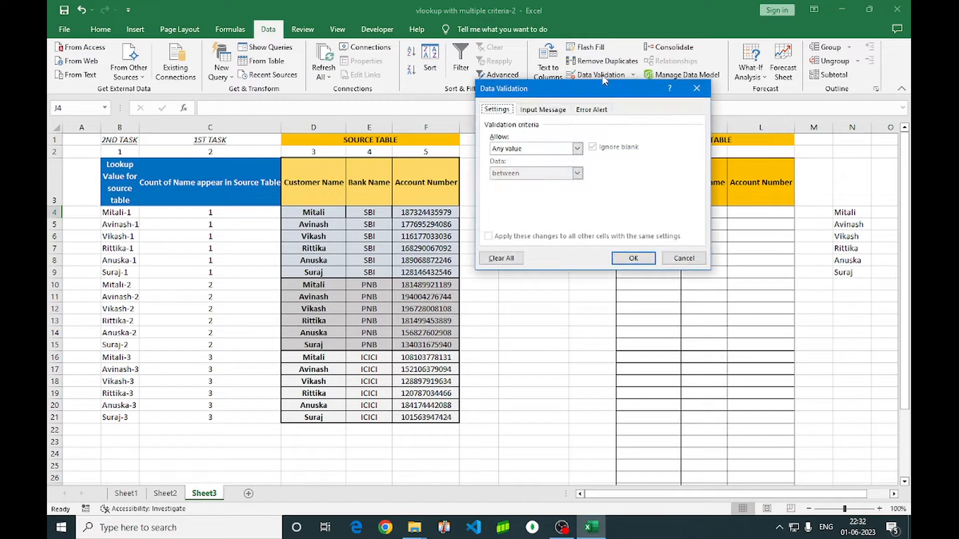
pyautogui.click(576, 149)
pyautogui.click(519, 183)
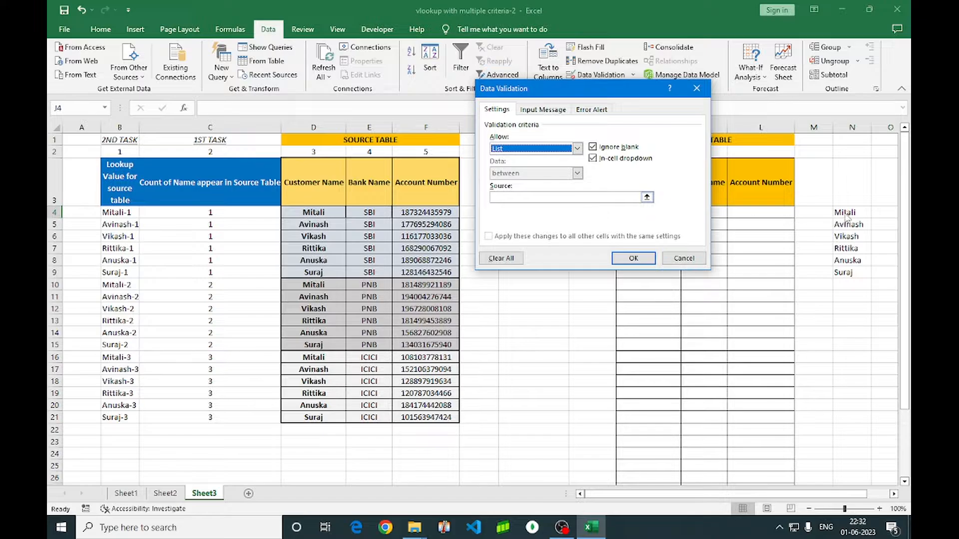
pyautogui.click(605, 197)
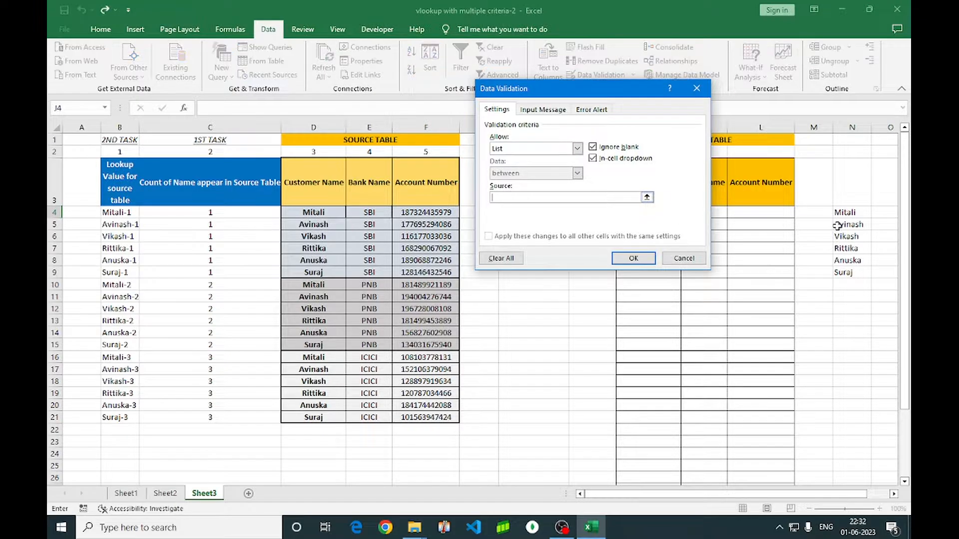
pyautogui.moveTo(848, 213); pyautogui.dragTo(848, 273)
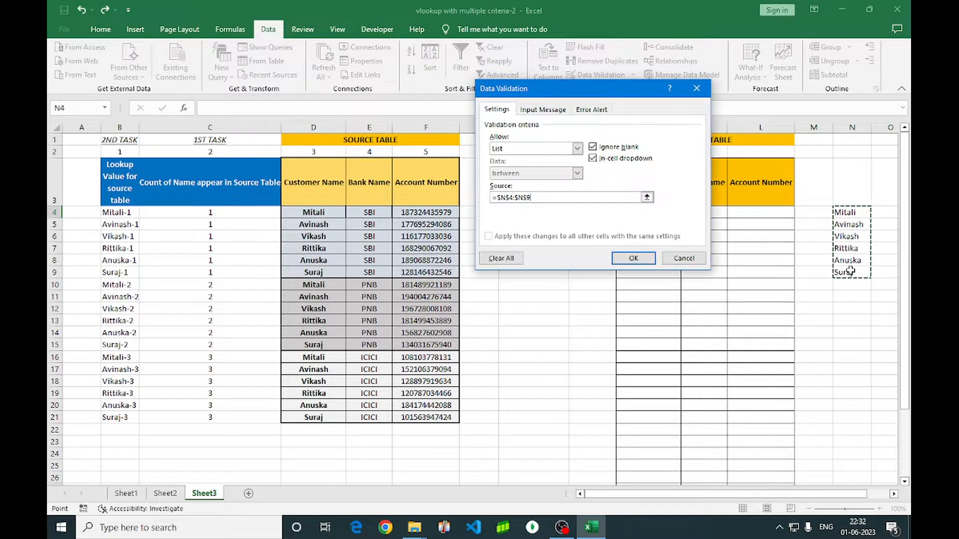
pyautogui.click(635, 258)
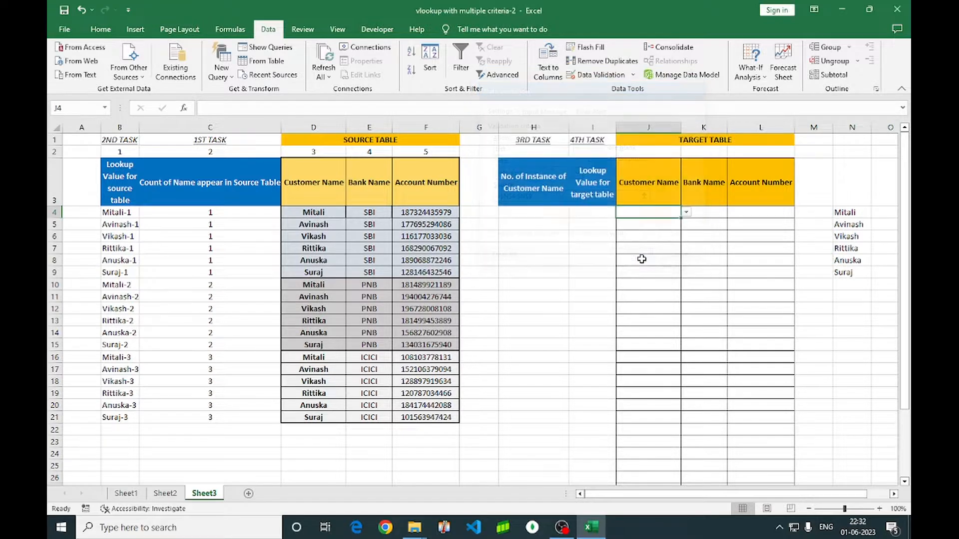
pyautogui.click(686, 212)
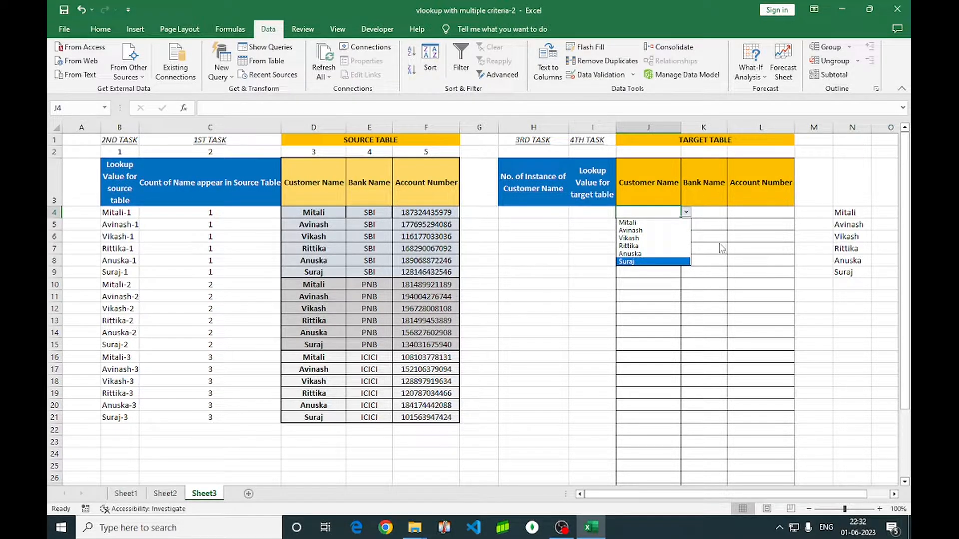
pyautogui.press('Escape')
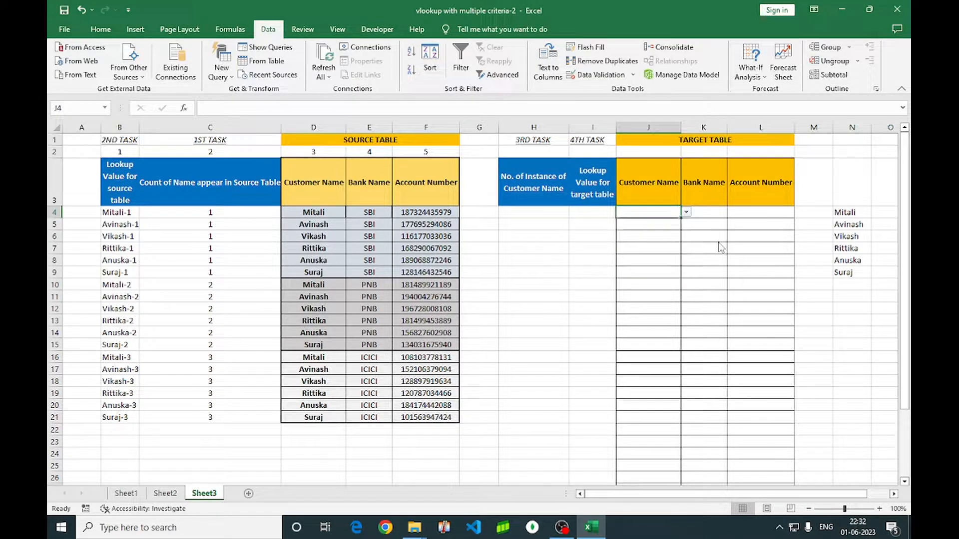
# Choose the third customer name from the dropdown in J4 of the target table
pyautogui.click(687, 212)
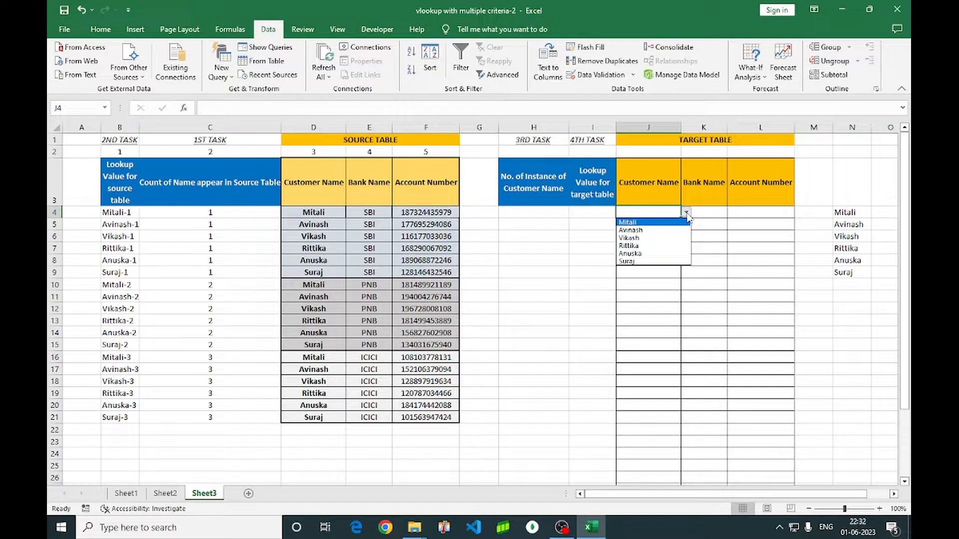
pyautogui.click(650, 239)
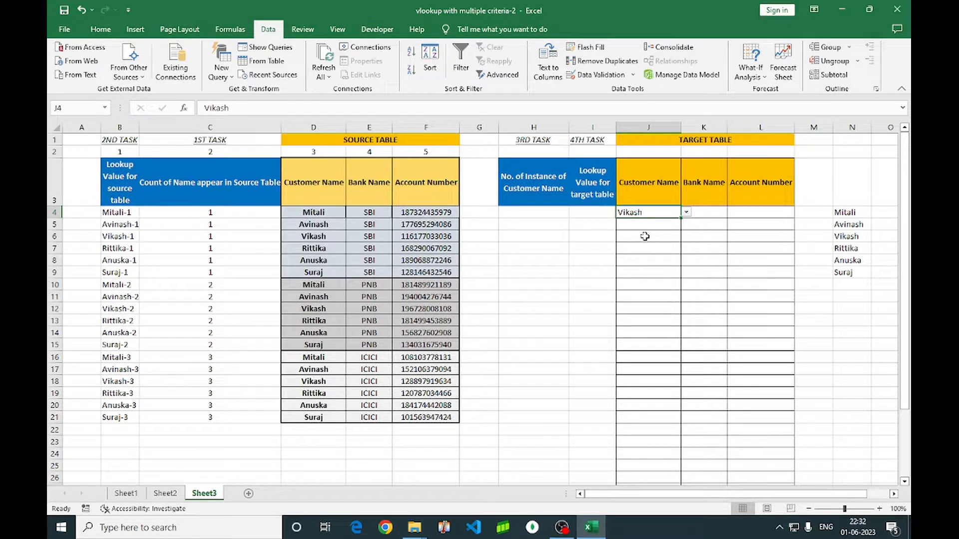
# Enter the formula =COUNTIFS($D$4:$D$21,J4) in H4 to count the chosen customer's instances in the source table
pyautogui.click(549, 214)
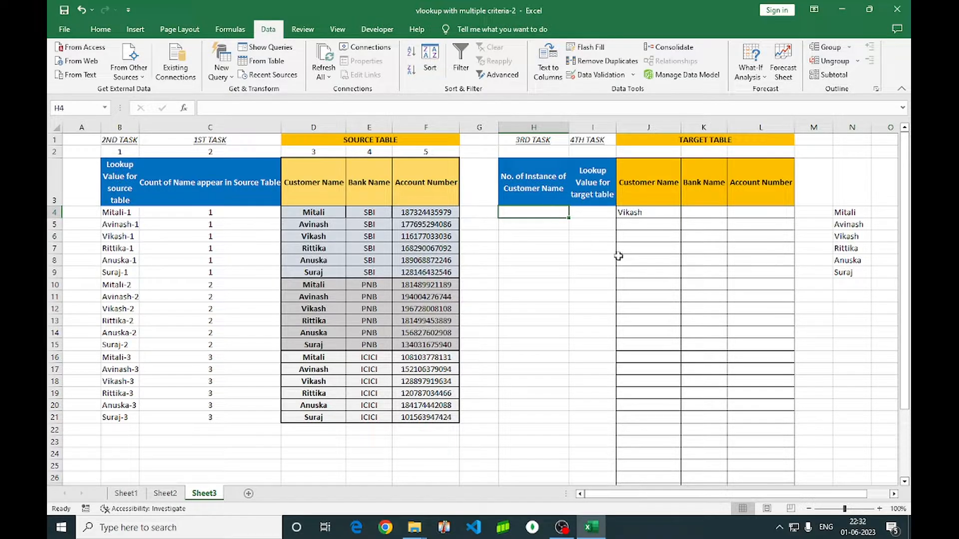
pyautogui.write('=')
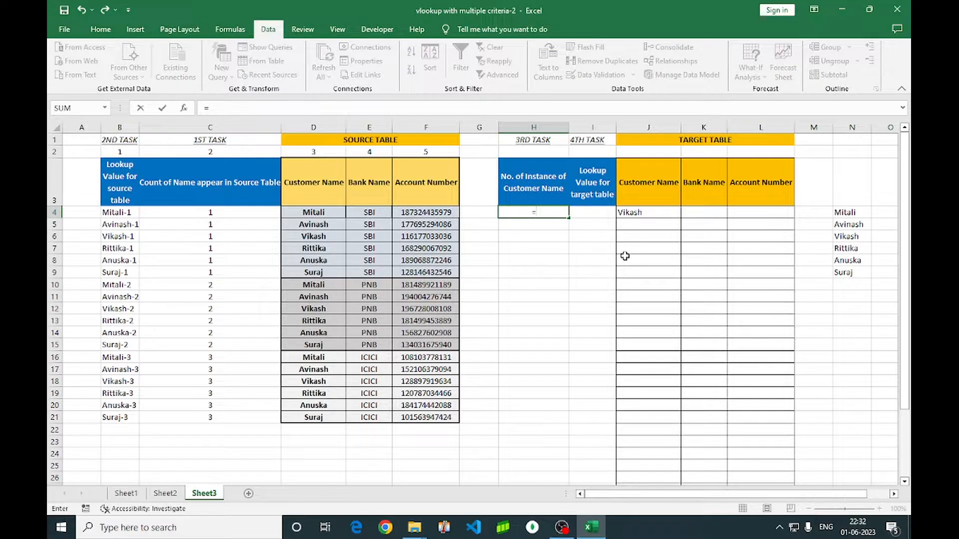
pyautogui.write('coun')
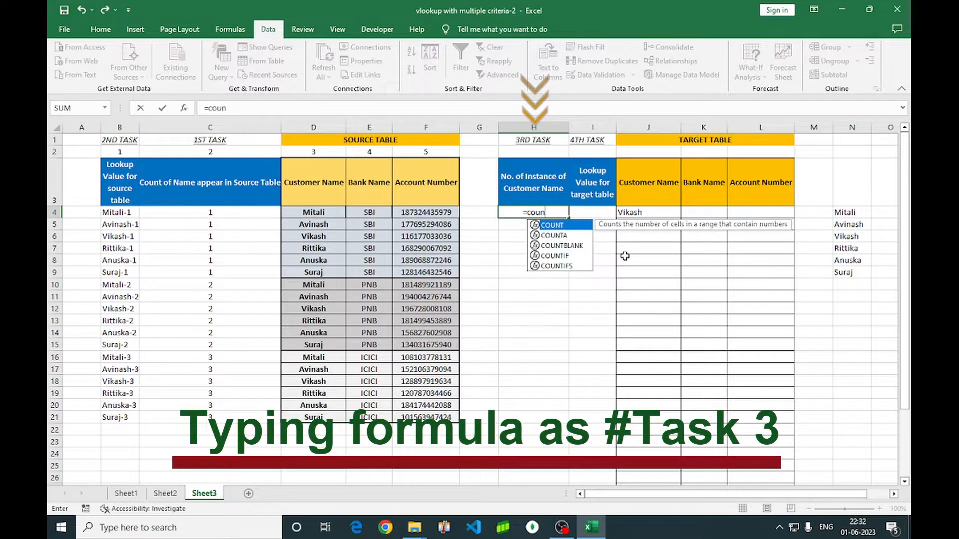
pyautogui.write('tifs')
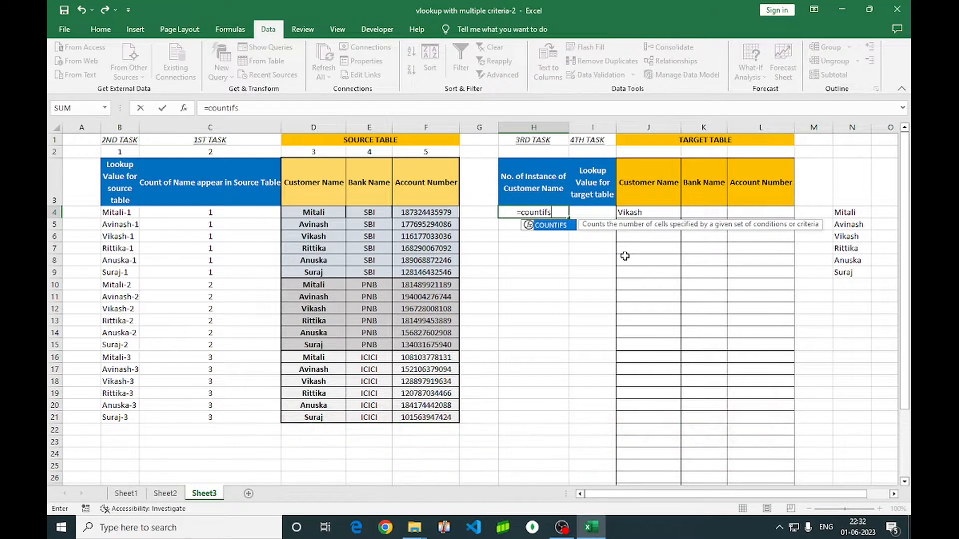
pyautogui.press('Tab')
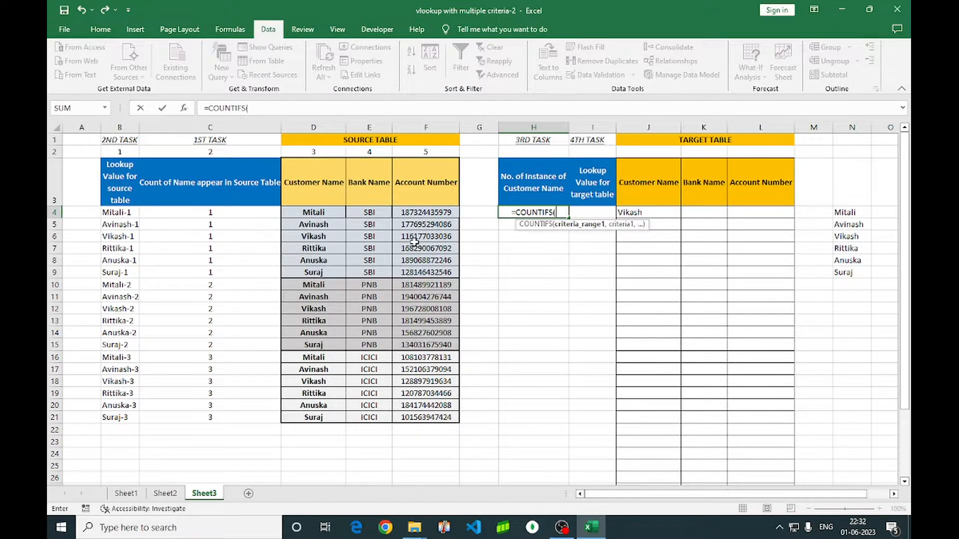
pyautogui.moveTo(318, 213); pyautogui.dragTo(319, 414)
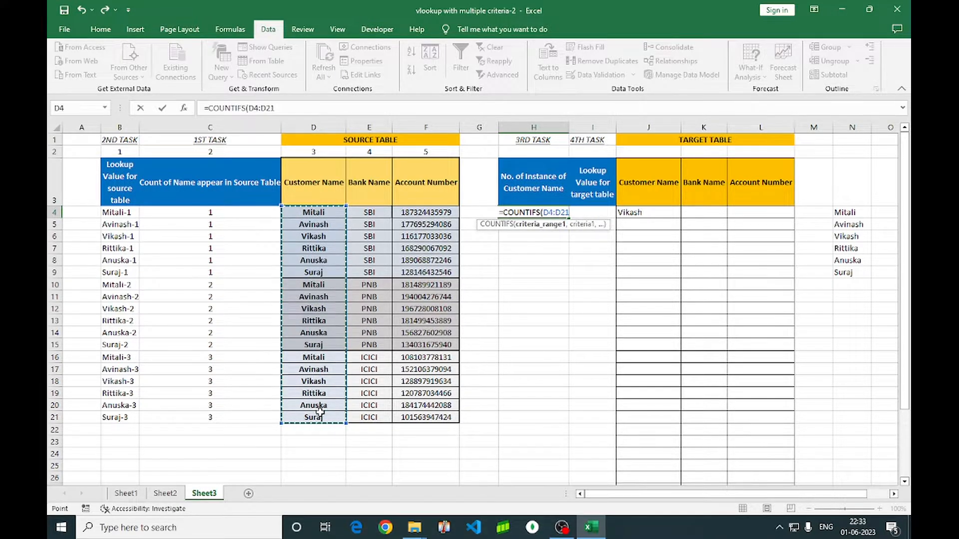
pyautogui.press('F4')
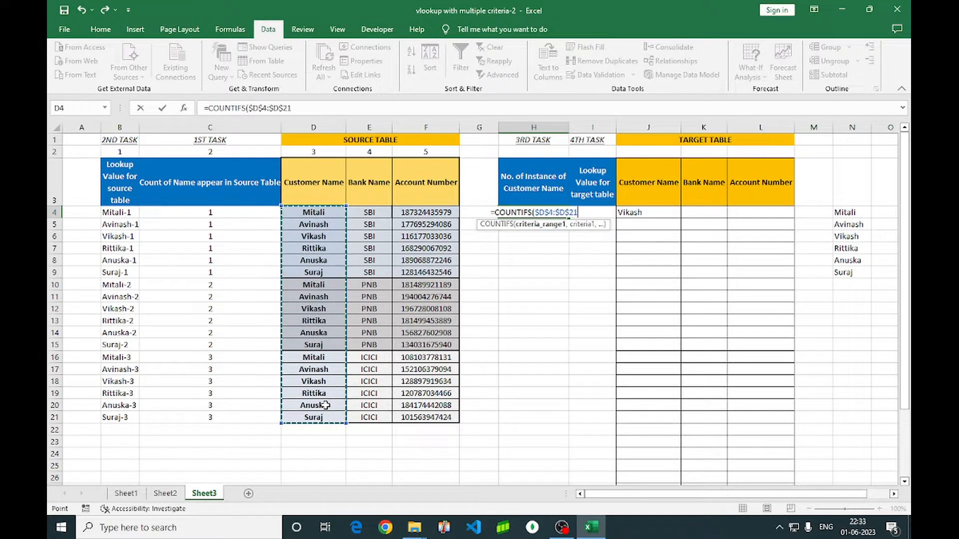
pyautogui.write(',')
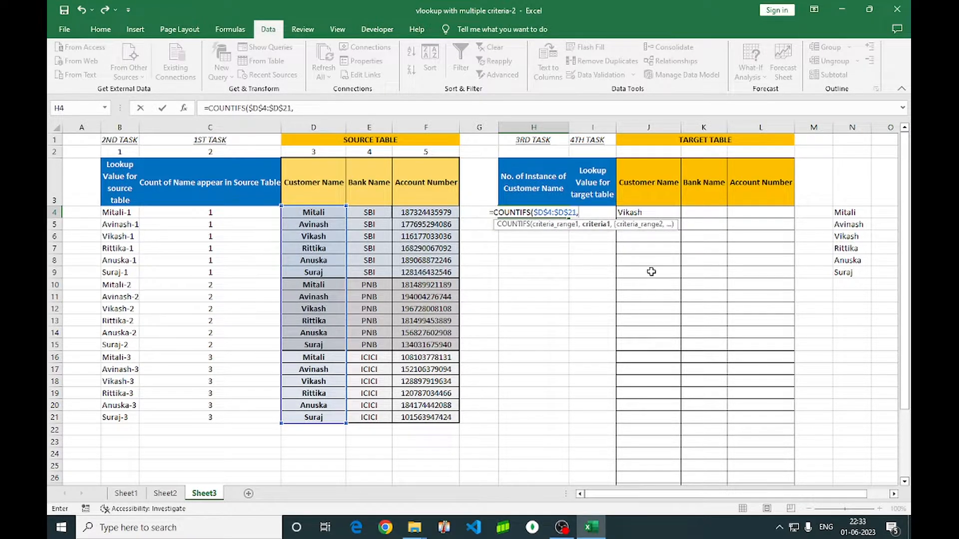
pyautogui.click(644, 214)
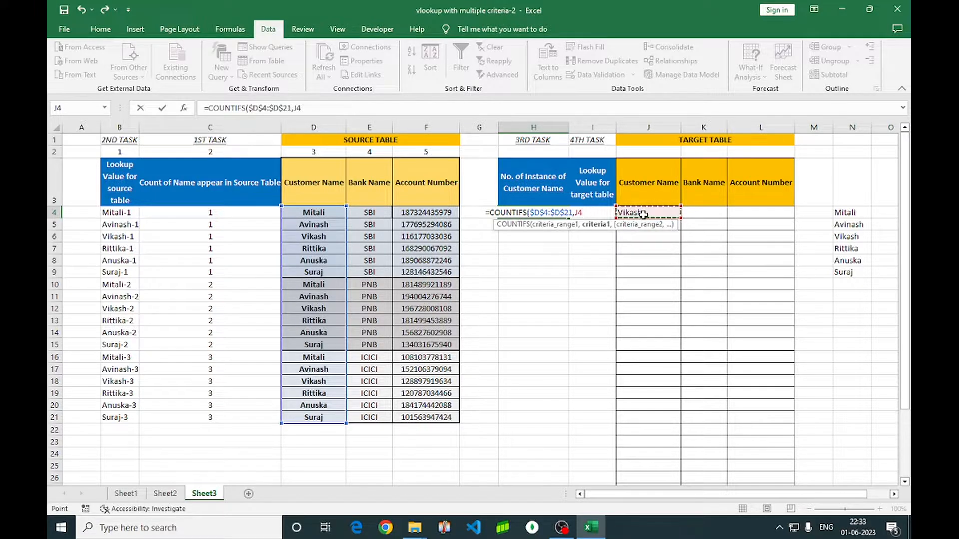
pyautogui.write(')')
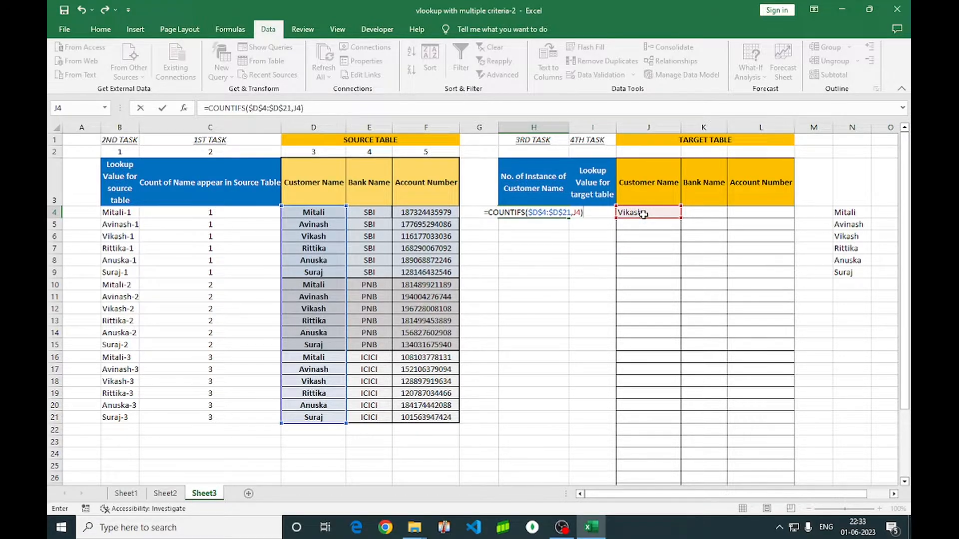
pyautogui.press('Return')
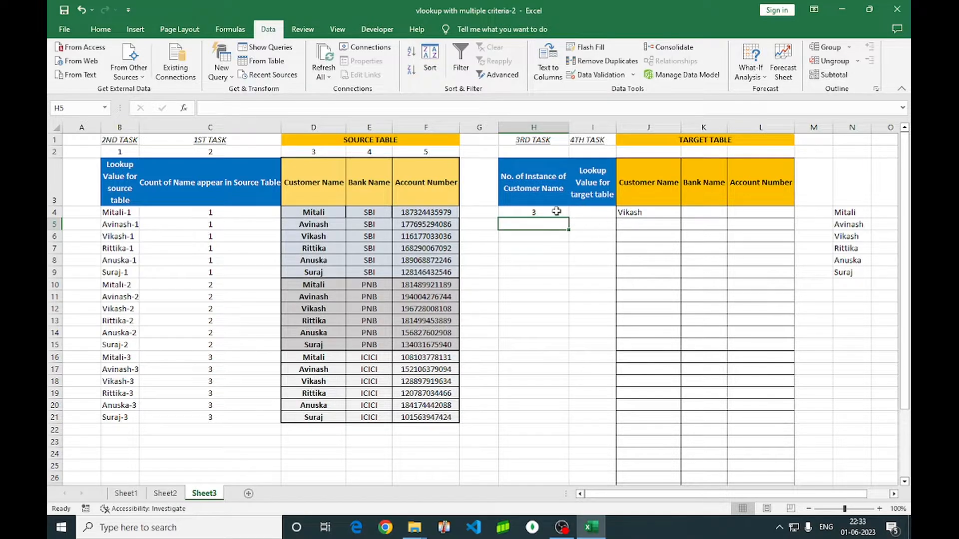
# Check the instance count in H4 against the chosen customer's occurrences in D6, D12 and D18 of the source names
pyautogui.click(556, 211)
pyautogui.click(619, 212)
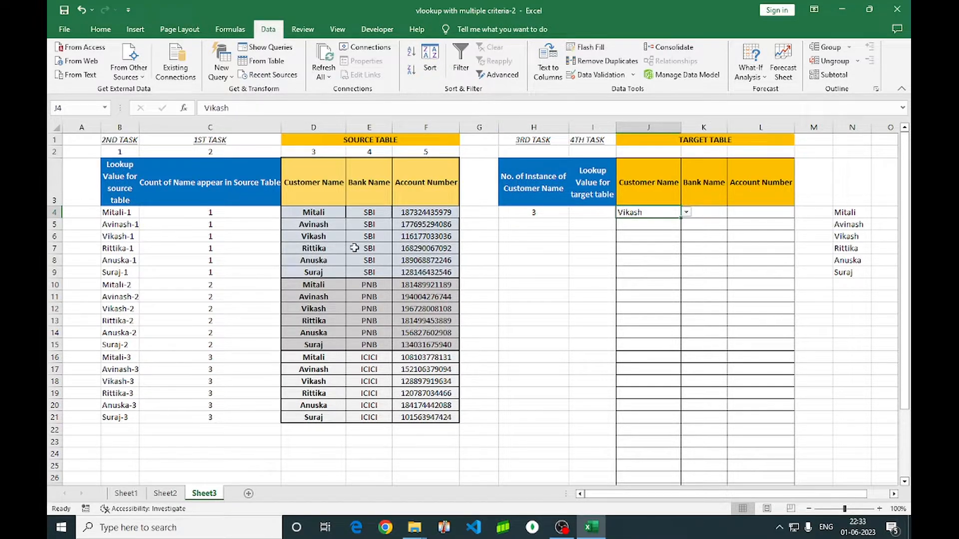
pyautogui.moveTo(314, 212); pyautogui.dragTo(320, 418)
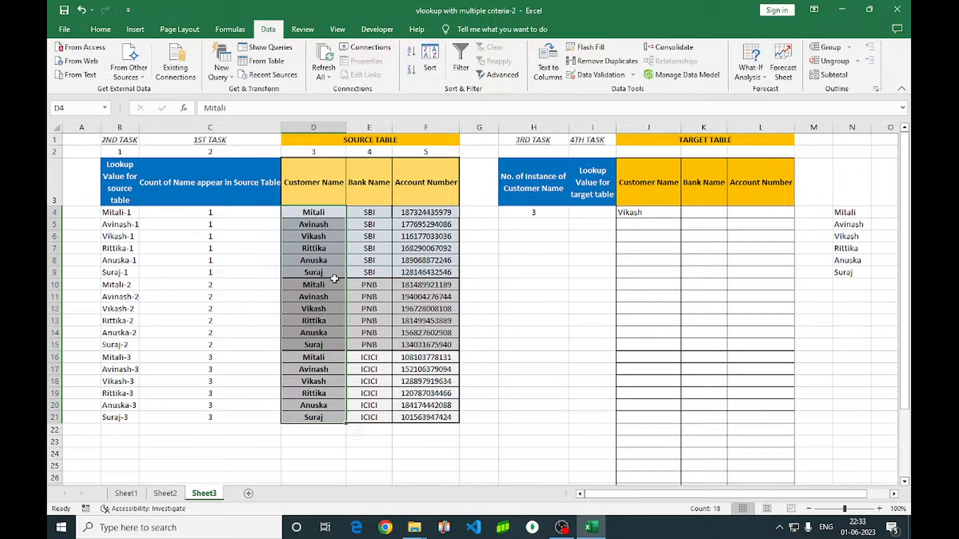
pyautogui.click(327, 238)
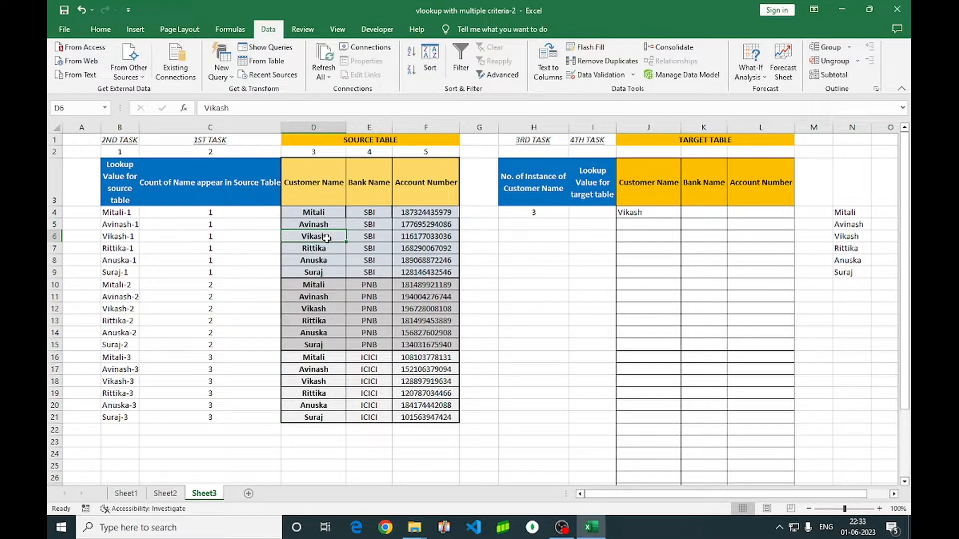
pyautogui.keyDown('ctrl'); pyautogui.click(325, 309); pyautogui.keyUp('ctrl')
pyautogui.keyDown('ctrl'); pyautogui.click(320, 381); pyautogui.keyUp('ctrl')
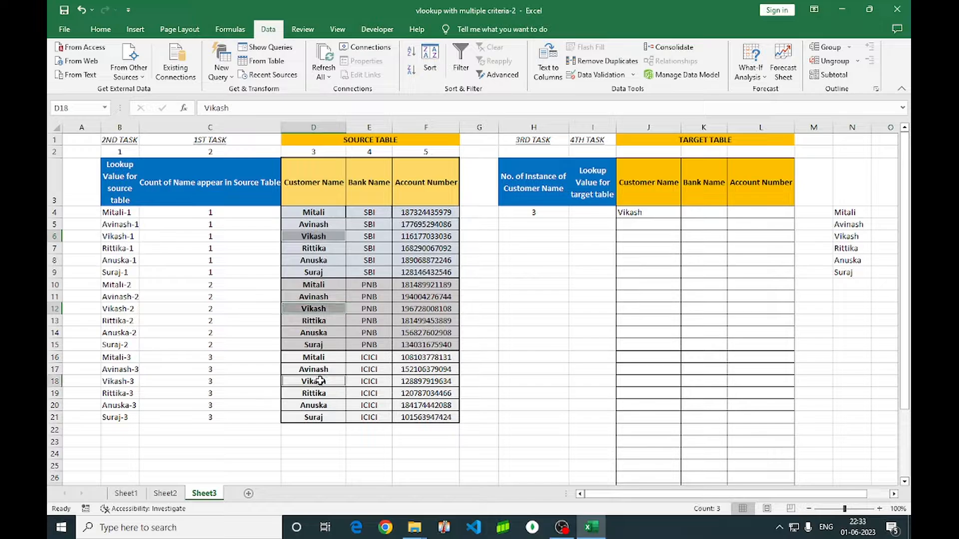
# Enter the formula =$J$4&"-"&ROW()-$H$4 in I4 to build the target table's lookup value
pyautogui.click(594, 239)
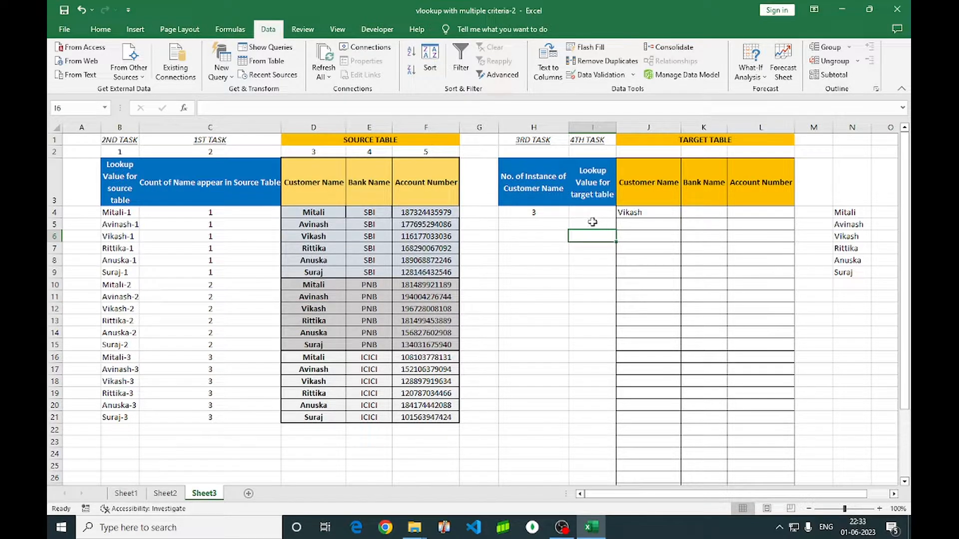
pyautogui.click(590, 215)
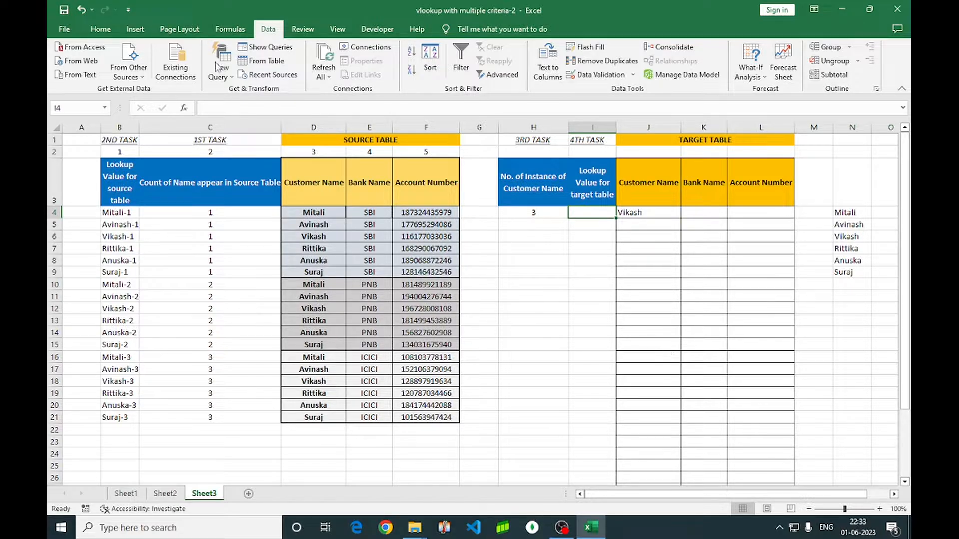
pyautogui.click(100, 29)
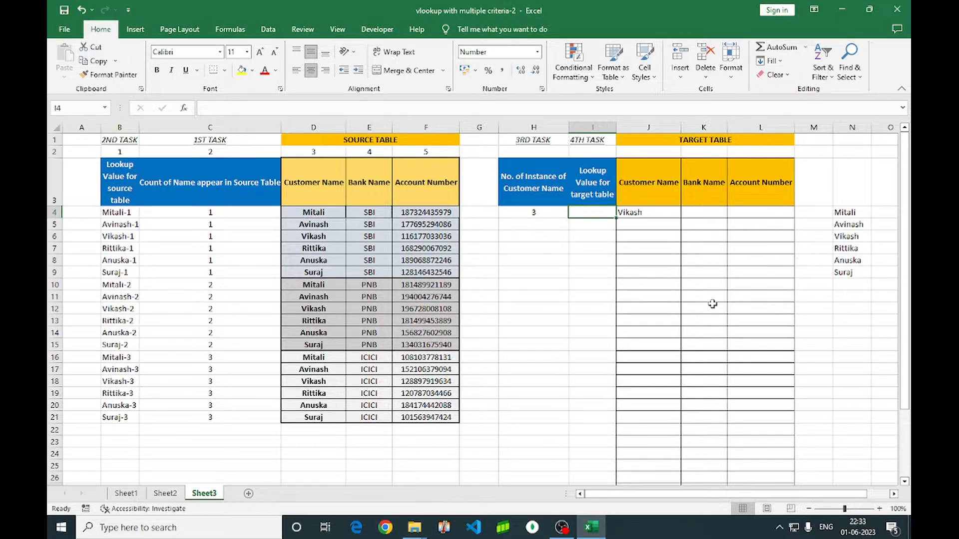
pyautogui.write('=')
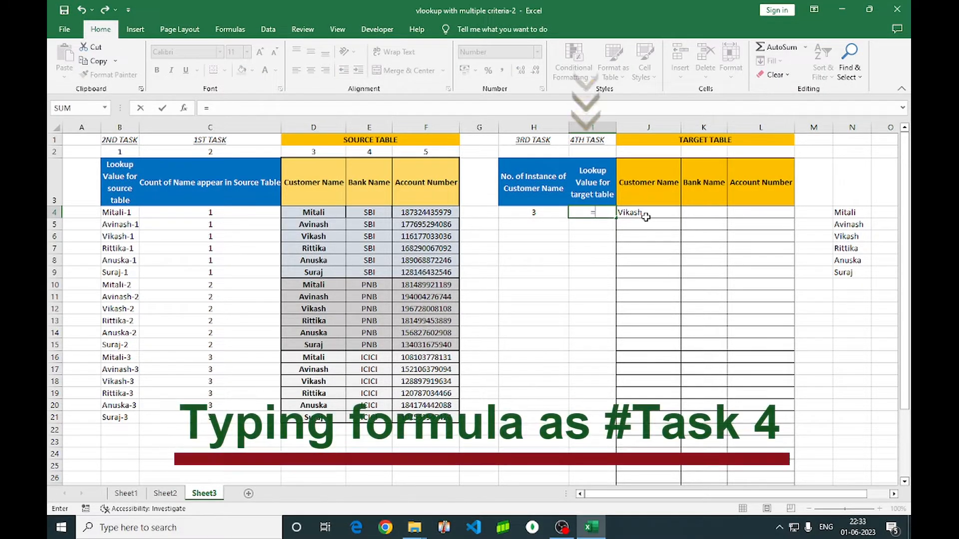
pyautogui.click(645, 215)
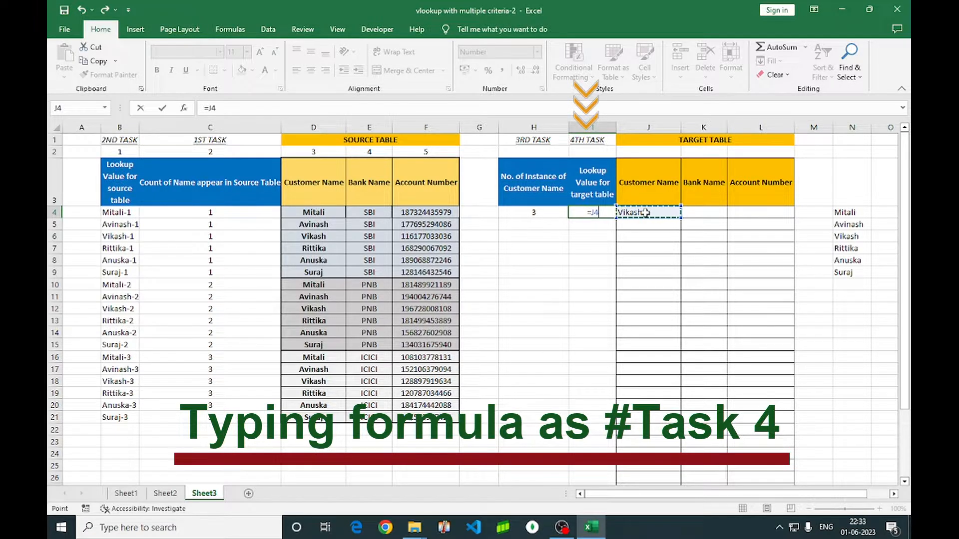
pyautogui.press('F4')
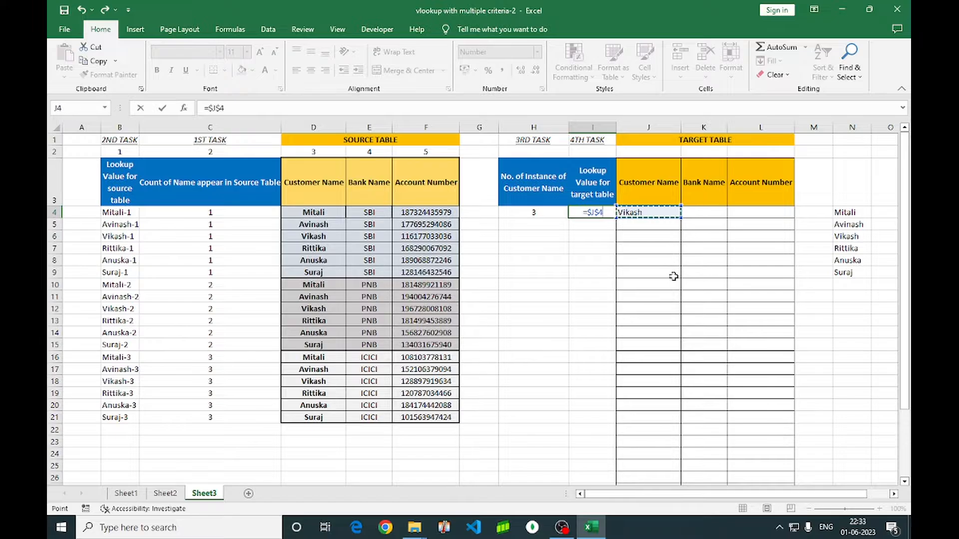
pyautogui.write('&')
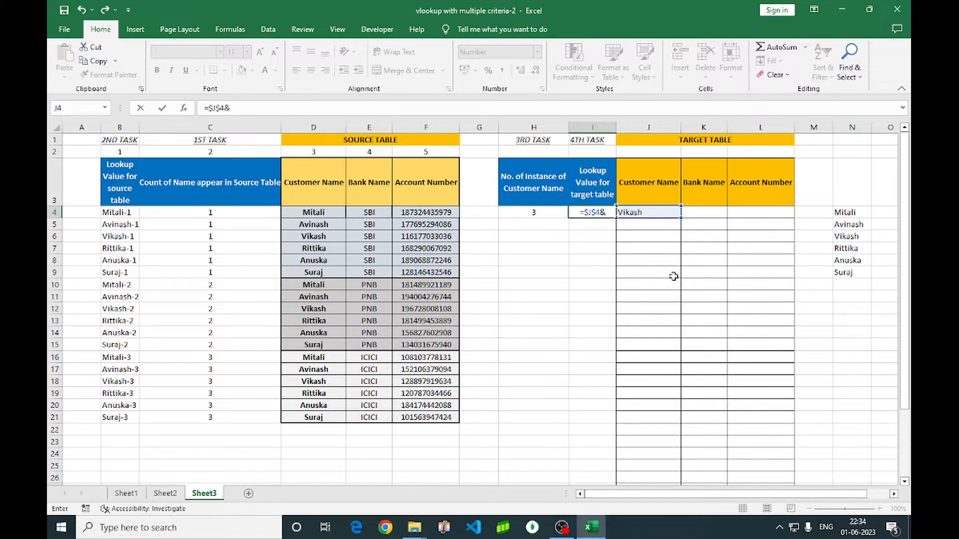
pyautogui.write('"-"&')
pyautogui.write('row')
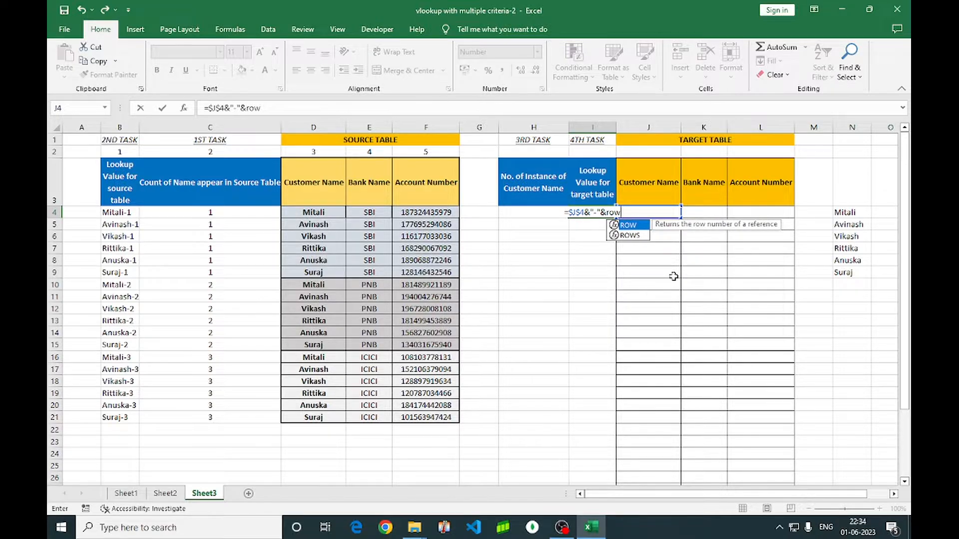
pyautogui.write('()')
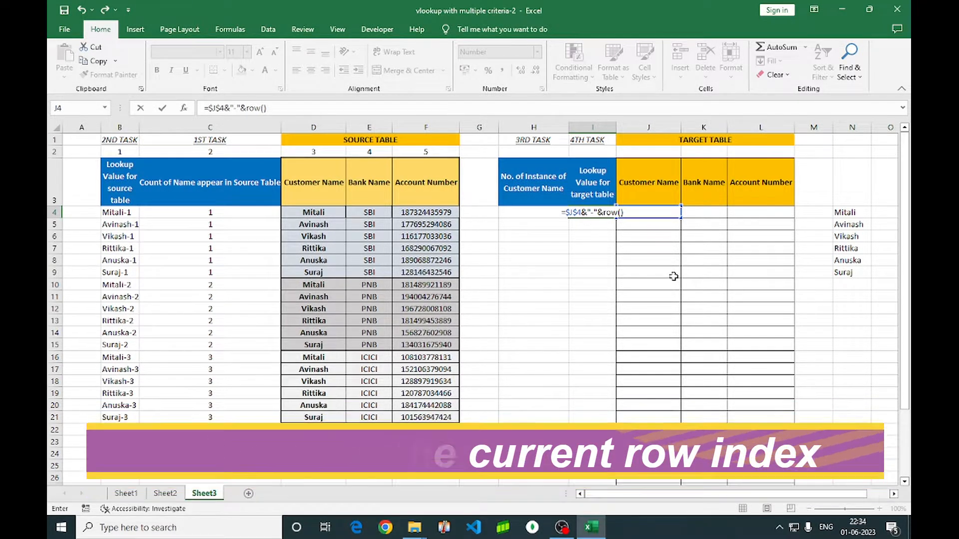
pyautogui.write('-')
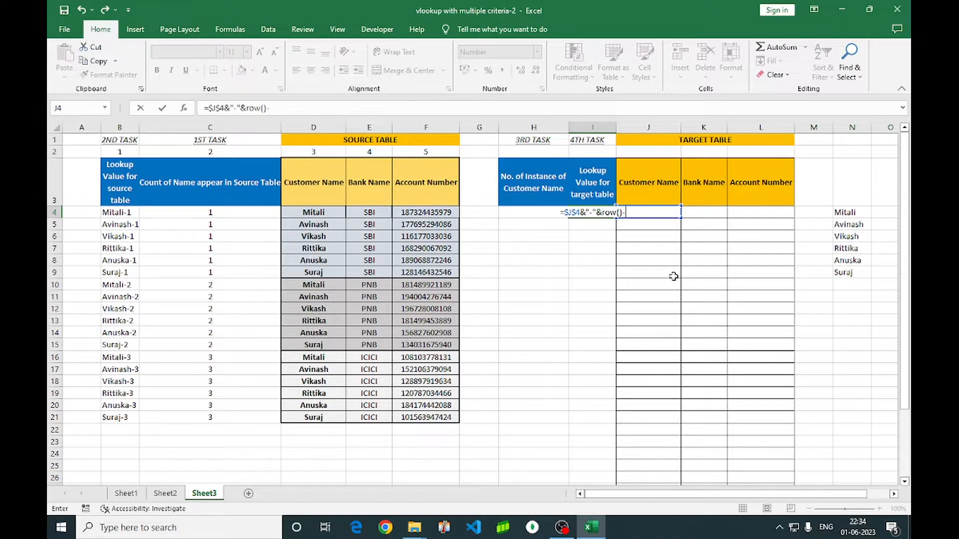
pyautogui.click(530, 191)
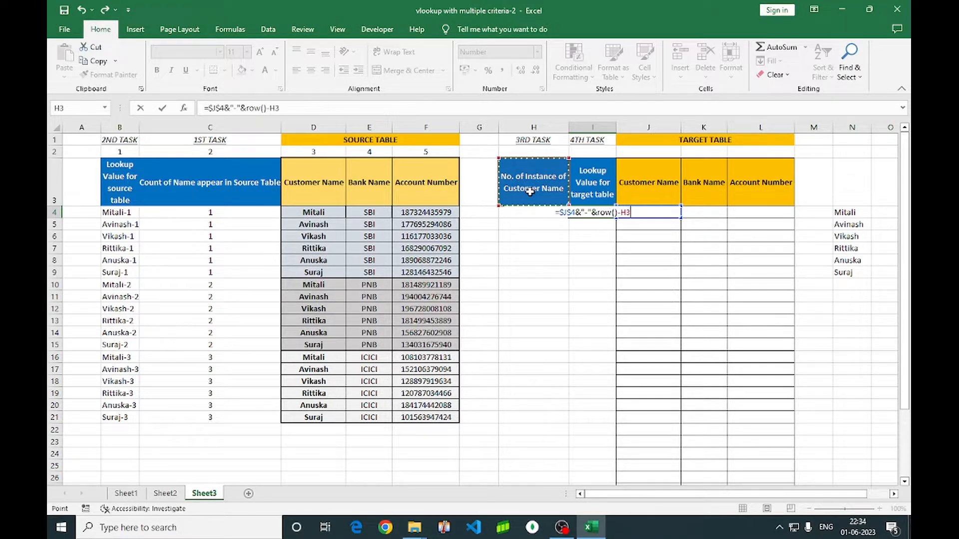
pyautogui.press('Down')
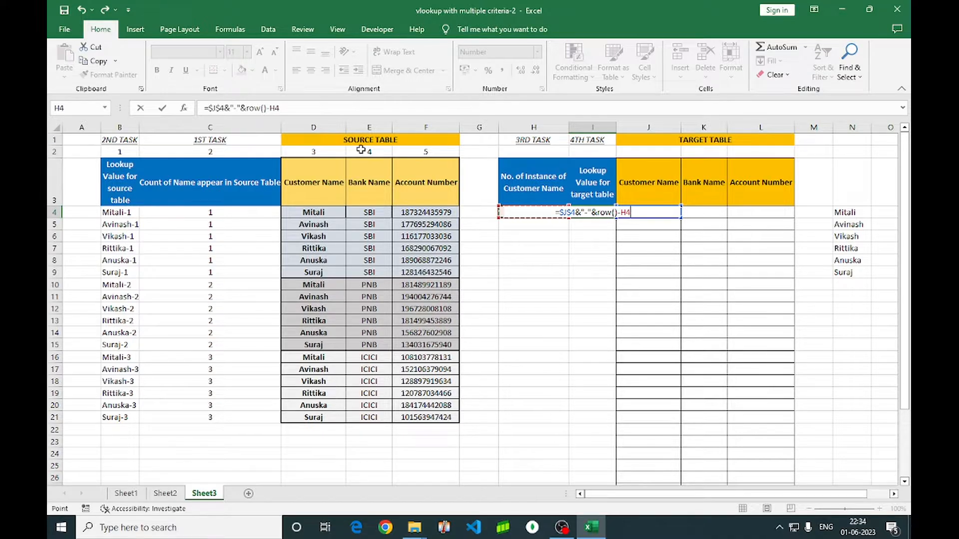
pyautogui.click(277, 107)
pyautogui.press('Return')
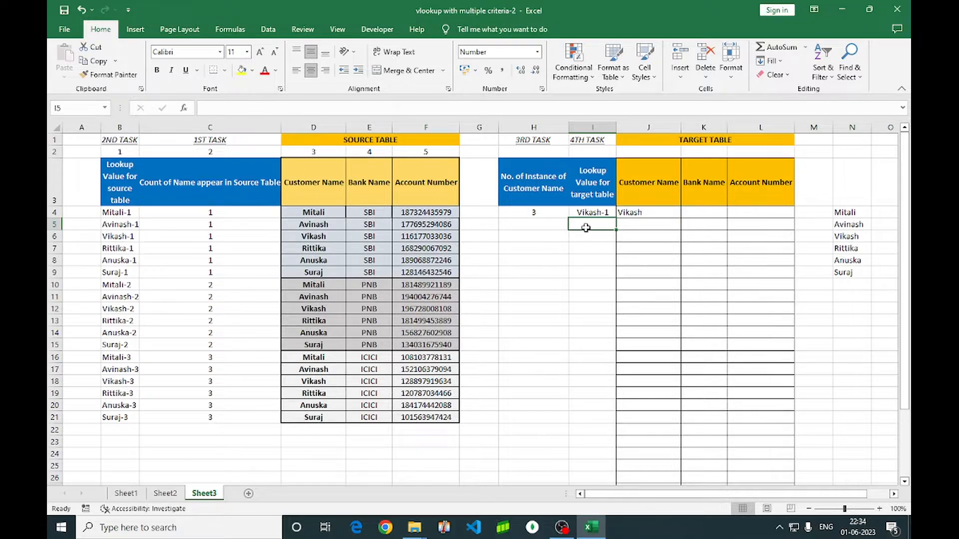
# Evaluate the ROW() part of the formula in I4 to inspect its value, and discard the edit
pyautogui.click(592, 213)
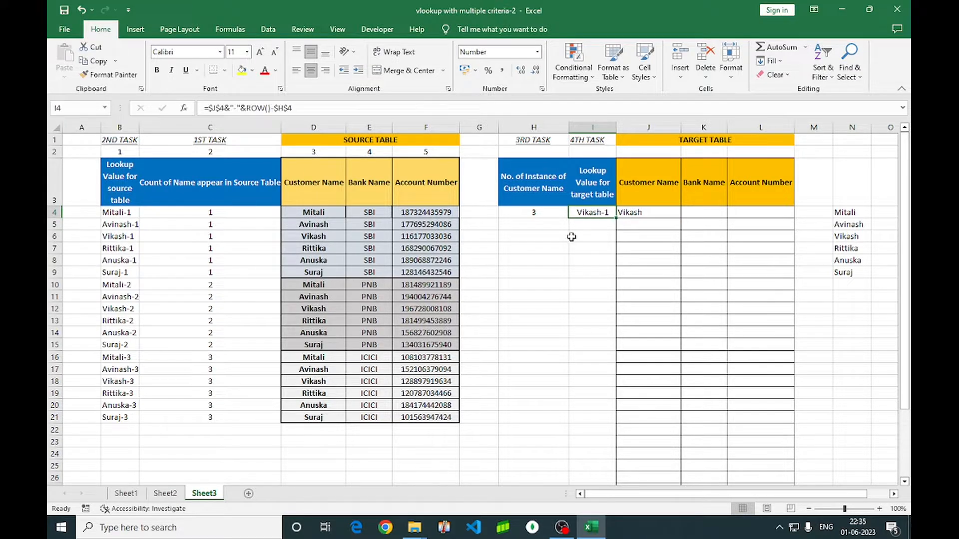
pyautogui.click(247, 108)
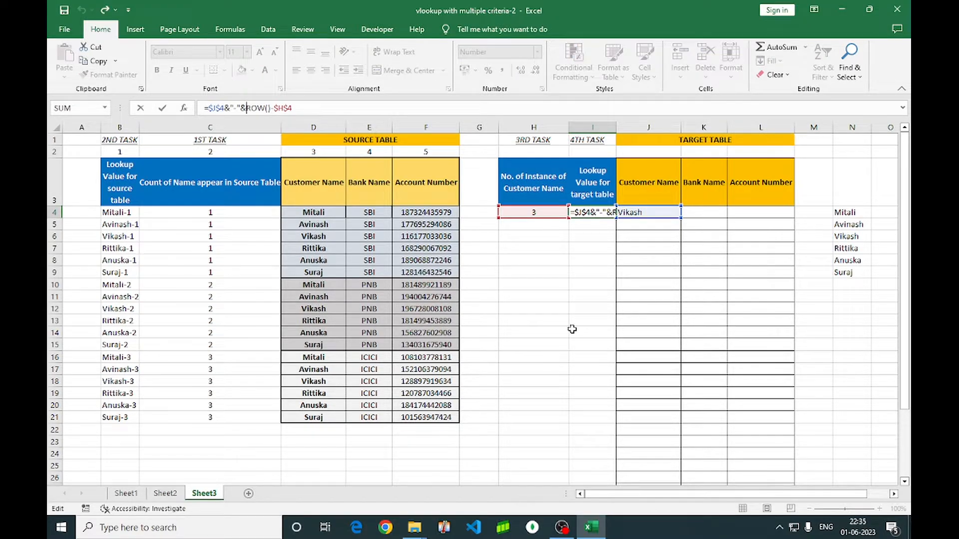
pyautogui.hotkey('shift', 'Right')
pyautogui.hotkey('shift', 'Right')
pyautogui.hotkey('shift', 'Right')
pyautogui.hotkey('shift', 'Right')
pyautogui.hotkey('shift', 'Right')
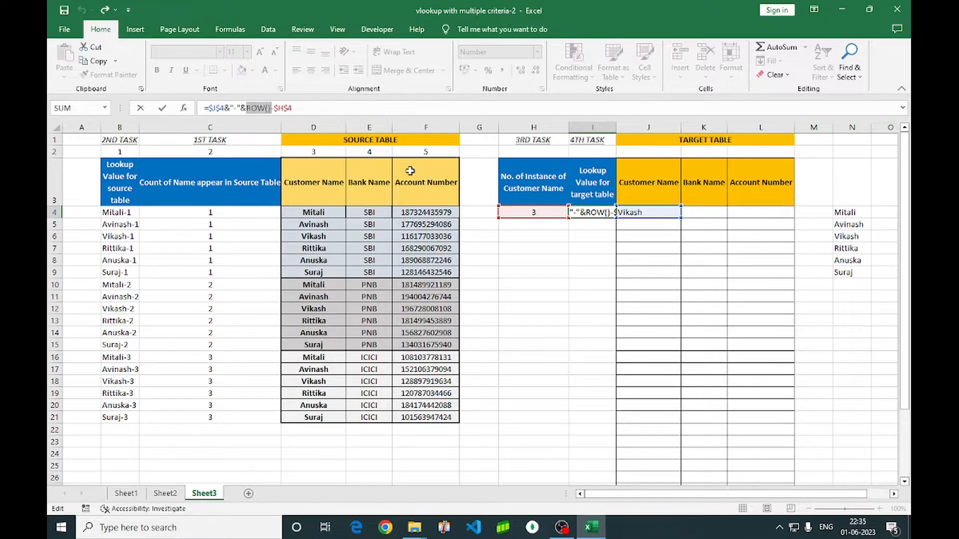
pyautogui.press('F9')
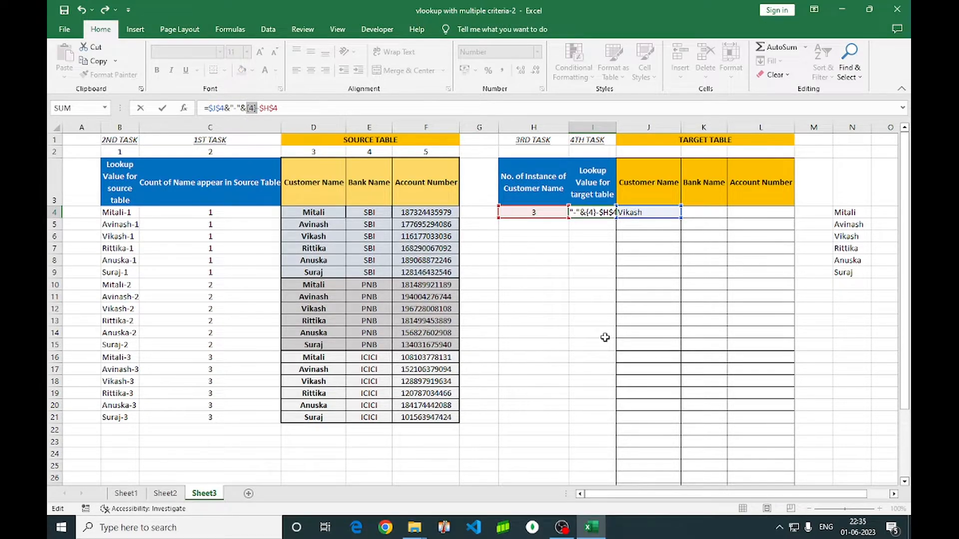
pyautogui.press('Escape')
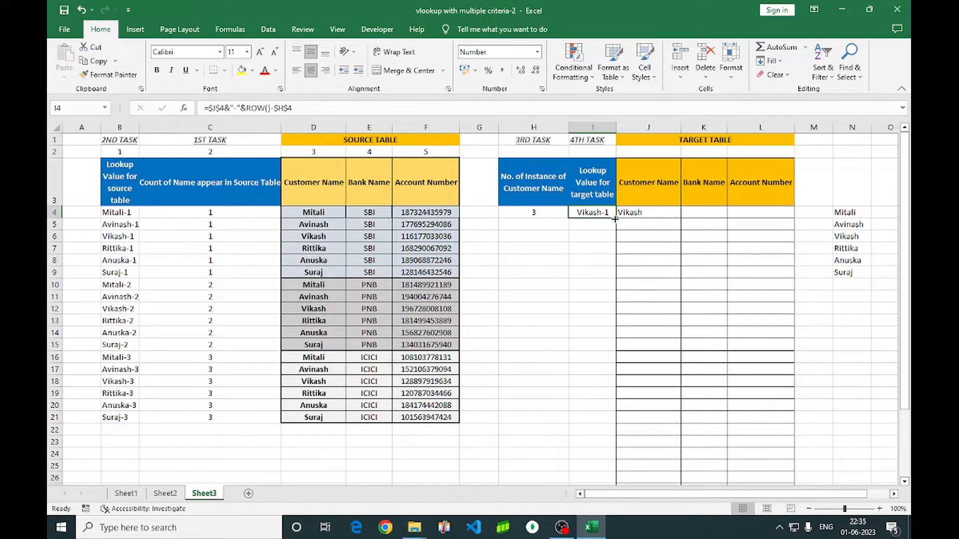
# Fill the target table's lookup value formula from I4 down column I to I36
pyautogui.moveTo(615, 218); pyautogui.dragTo(616, 231)
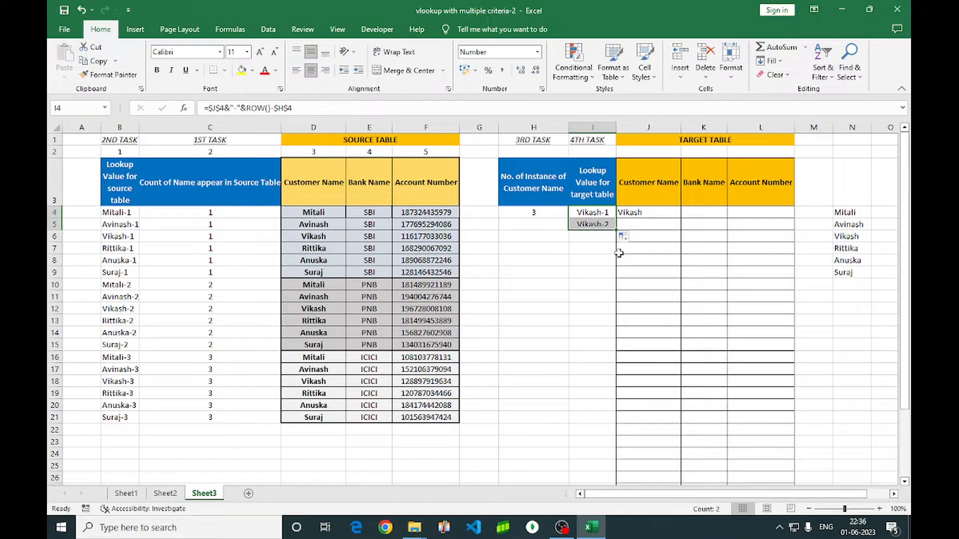
pyautogui.click(597, 226)
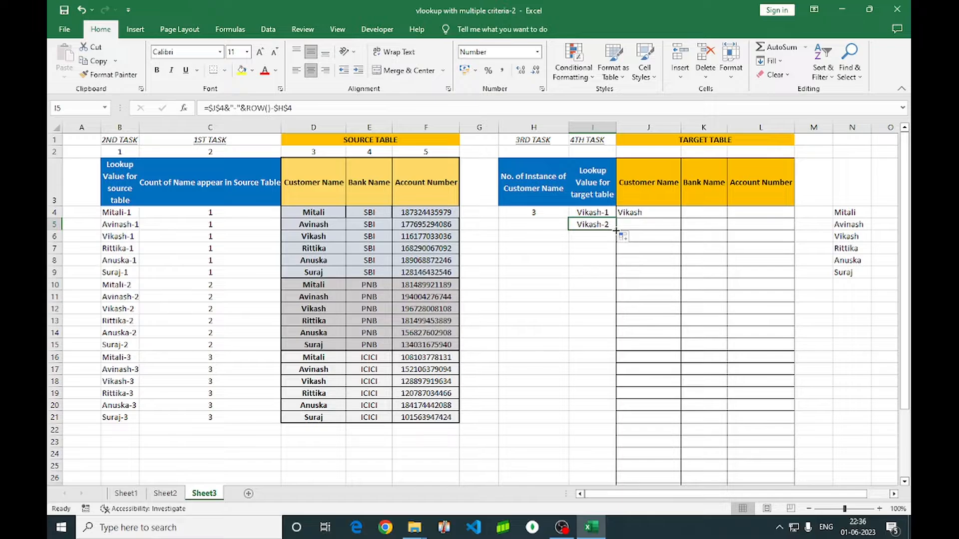
pyautogui.moveTo(616, 230); pyautogui.dragTo(616, 243)
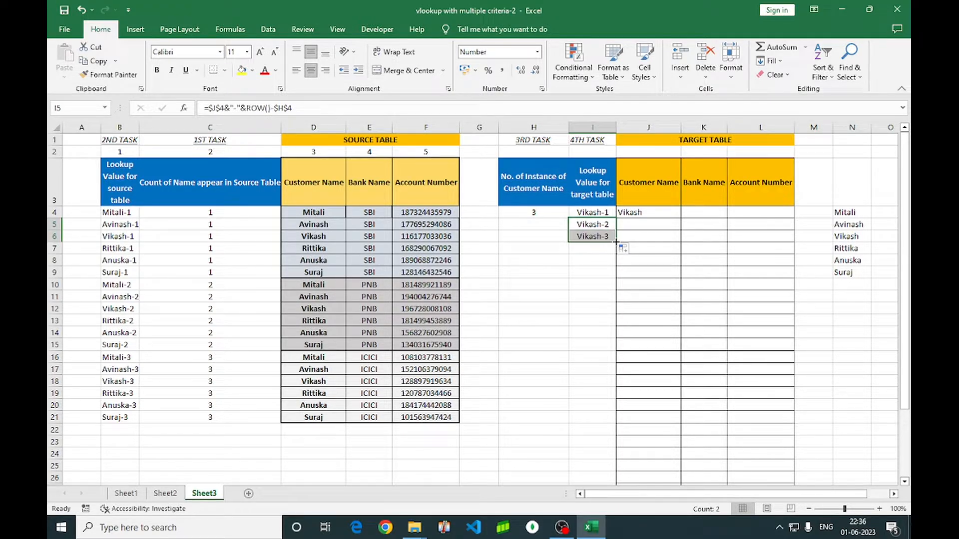
pyautogui.moveTo(615, 242); pyautogui.dragTo(626, 466)
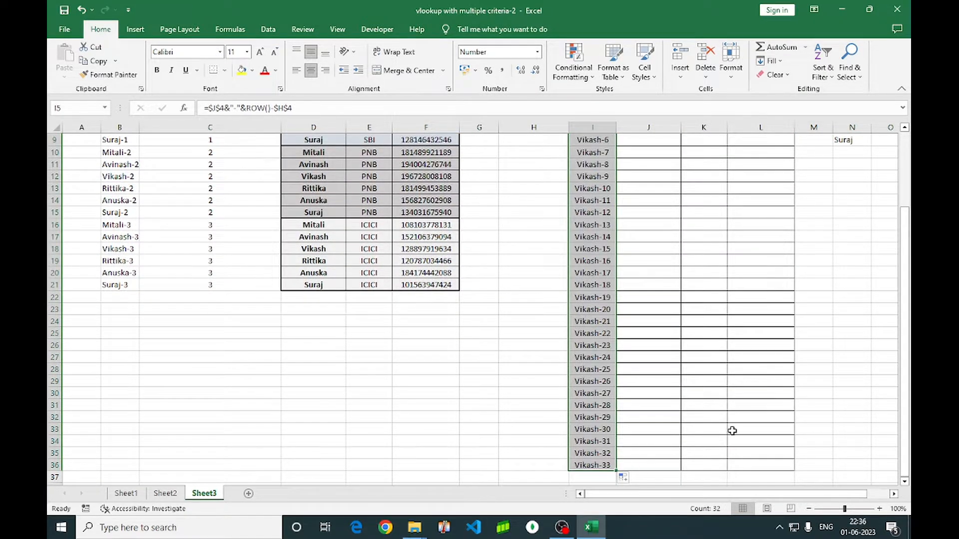
pyautogui.scroll(3, 732, 430)
pyautogui.click(660, 256)
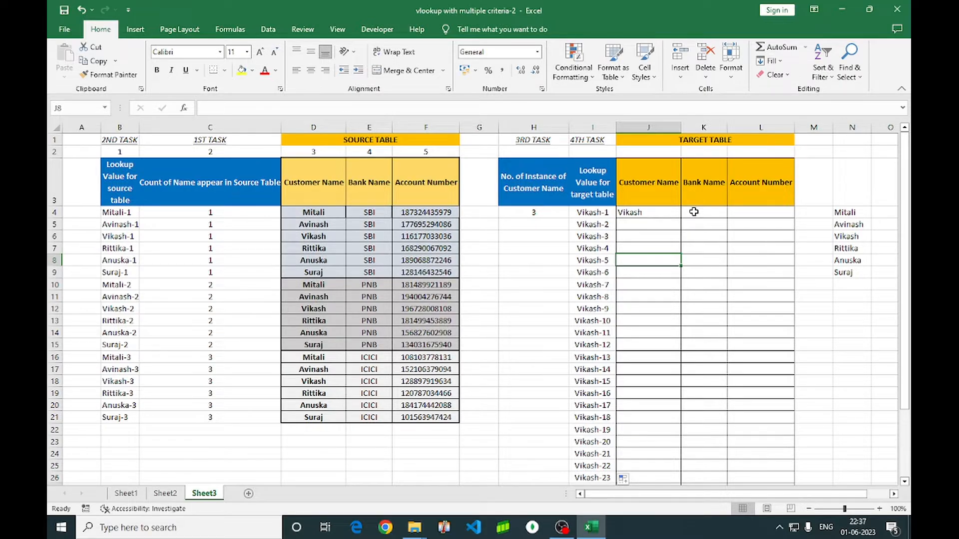
# Review the target table's Bank Name and Account Number cells, the customer cell J4 and the source range B3:F21
pyautogui.moveTo(693, 212); pyautogui.dragTo(710, 464)
pyautogui.scroll(3, 749, 386)
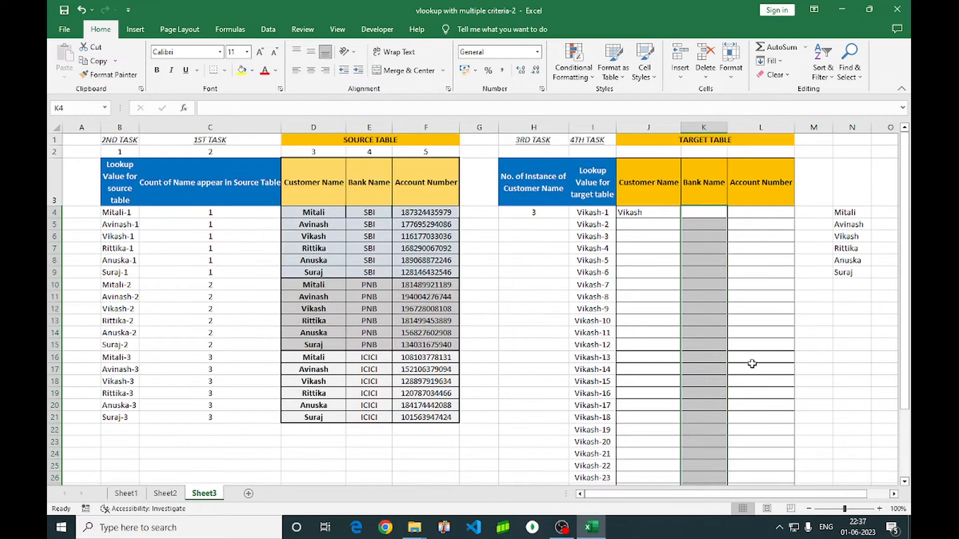
pyautogui.click(705, 212)
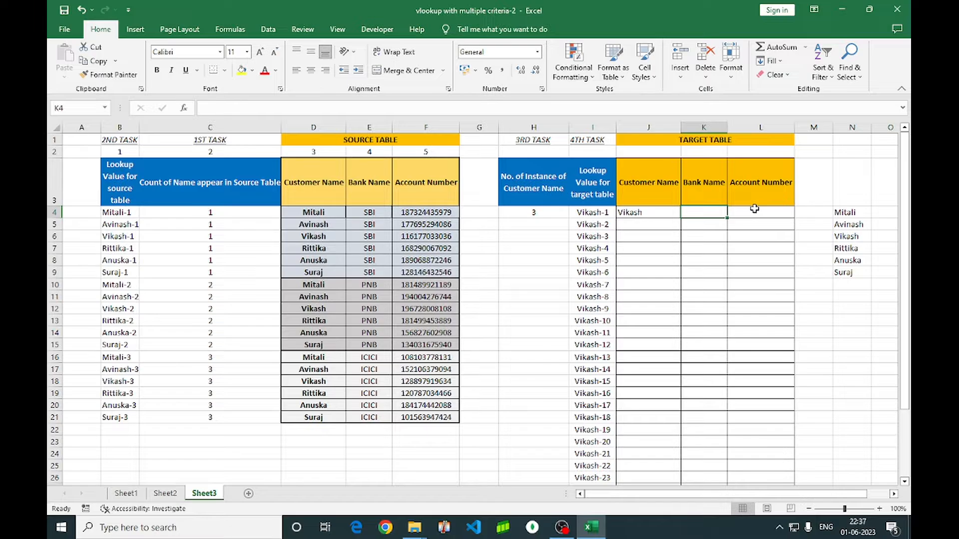
pyautogui.click(119, 181)
pyautogui.moveTo(120, 181); pyautogui.dragTo(426, 411)
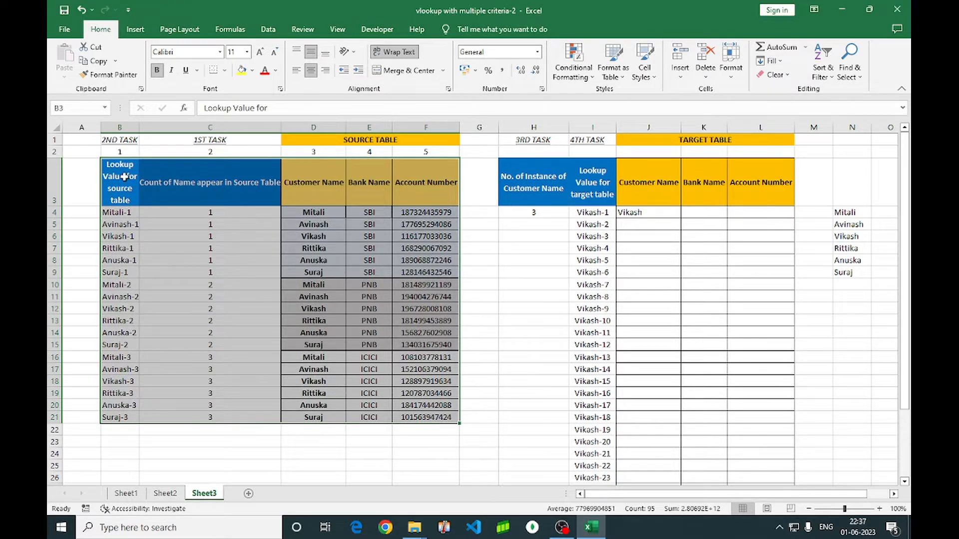
pyautogui.click(660, 213)
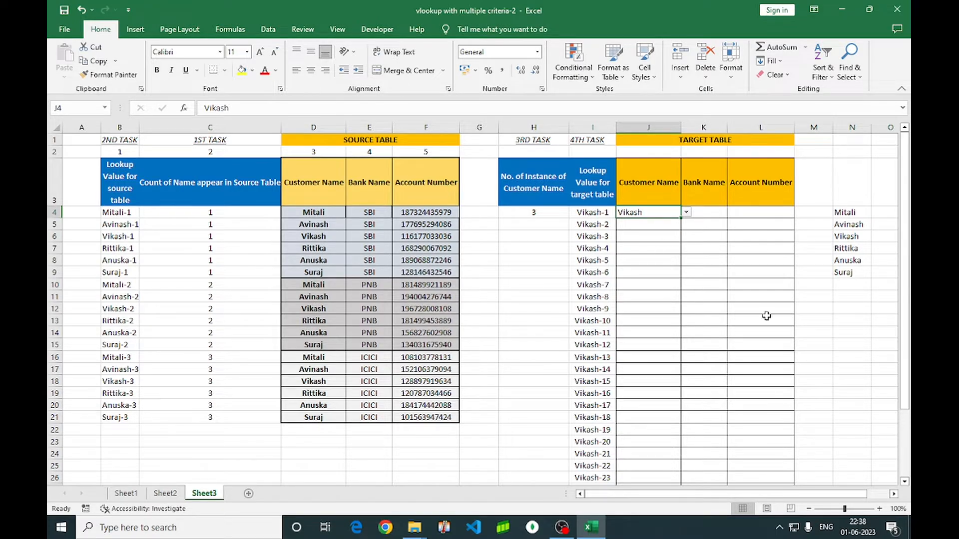
pyautogui.click(705, 211)
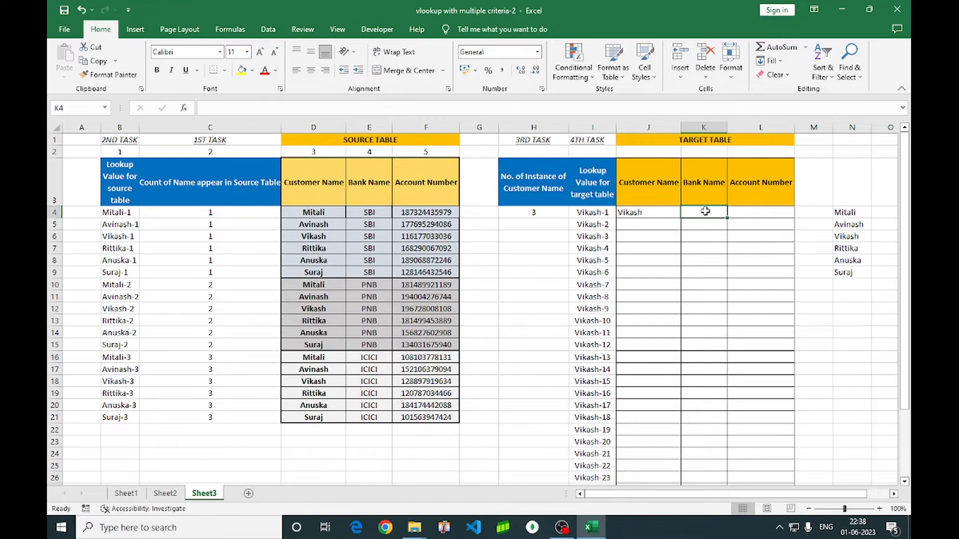
pyautogui.moveTo(703, 213); pyautogui.dragTo(720, 296)
pyautogui.click(748, 214)
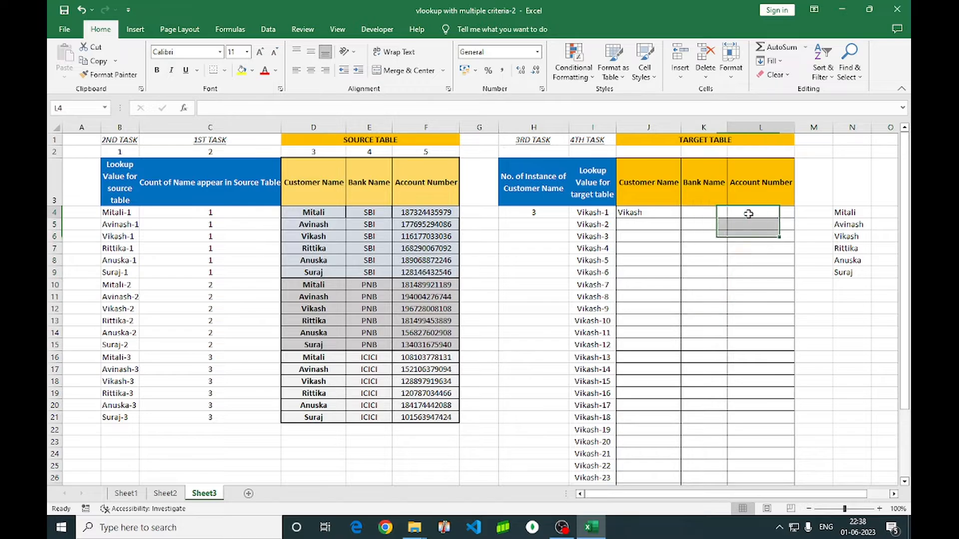
pyautogui.moveTo(749, 214); pyautogui.dragTo(760, 292)
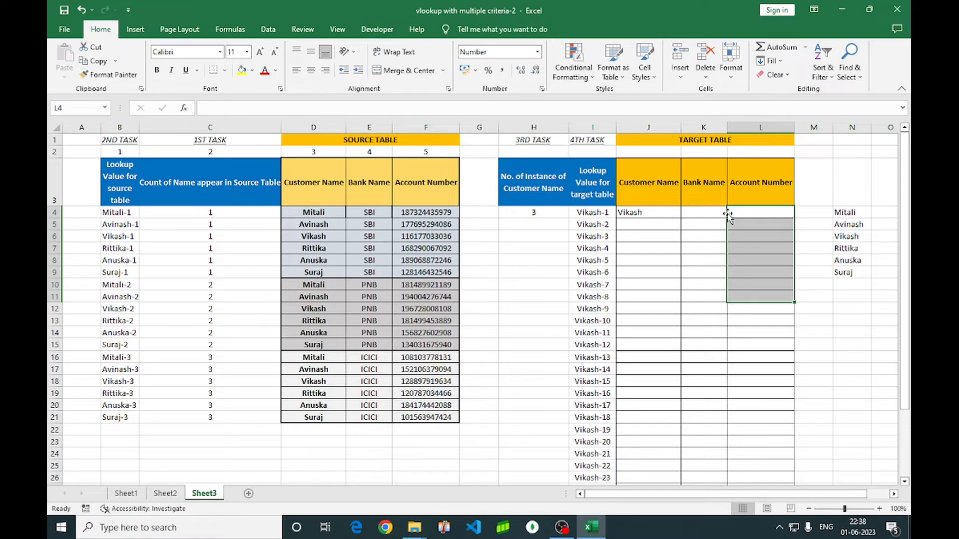
pyautogui.click(704, 214)
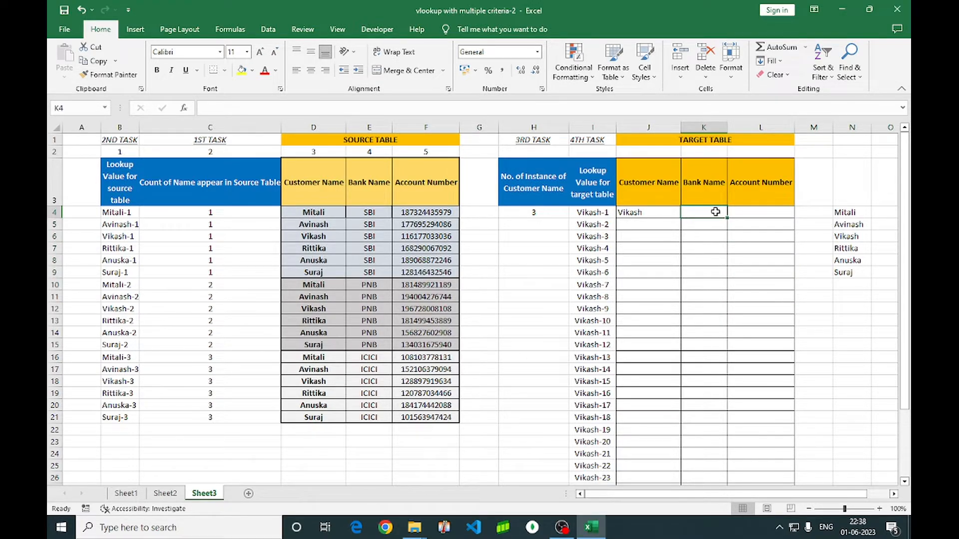
pyautogui.moveTo(715, 211); pyautogui.dragTo(745, 306)
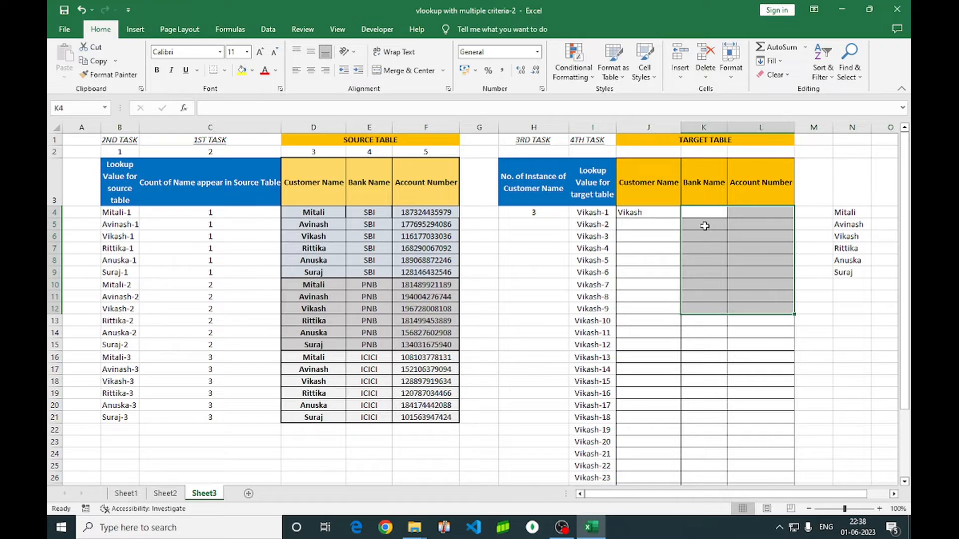
pyautogui.click(758, 256)
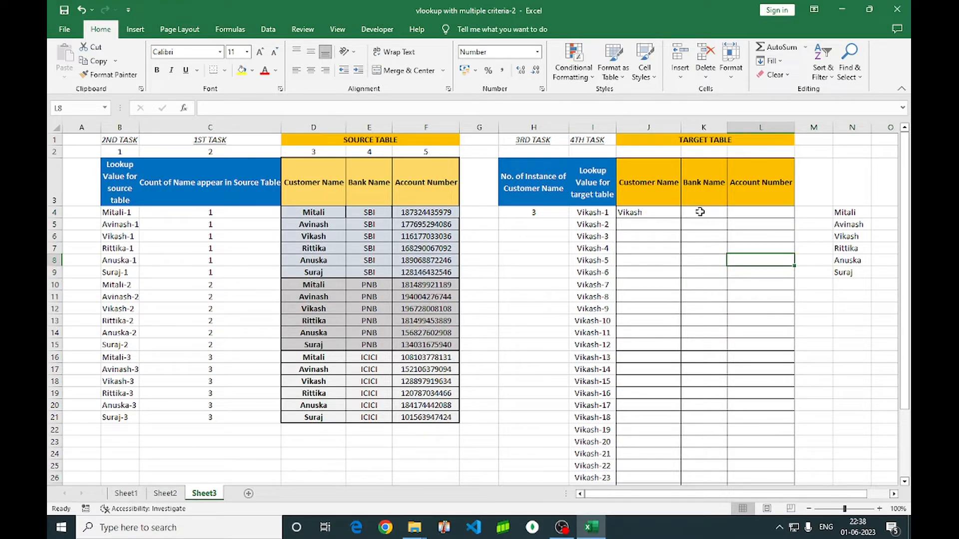
# Enter the formula =VLOOKUP(I4,$B$3:$F$21,4,0) in K4 to return the bank name for the lookup value
pyautogui.moveTo(700, 211)
pyautogui.mouseDown()
pyautogui.moveTo(752, 222)
pyautogui.moveTo(773, 328)
pyautogui.moveTo(708, 216)
pyautogui.mouseUp()
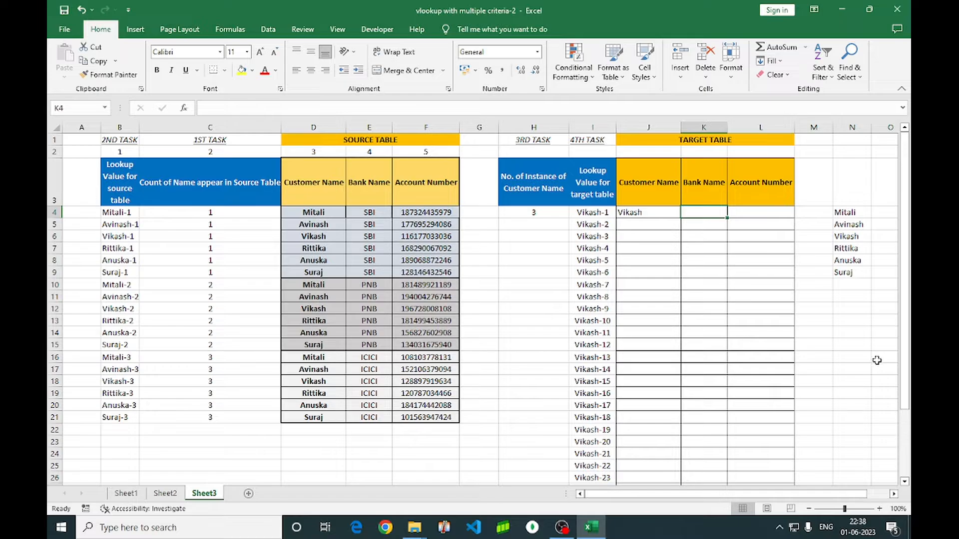
pyautogui.scroll(-1, 852, 399)
pyautogui.scroll(1, 852, 398)
pyautogui.write('=vlook')
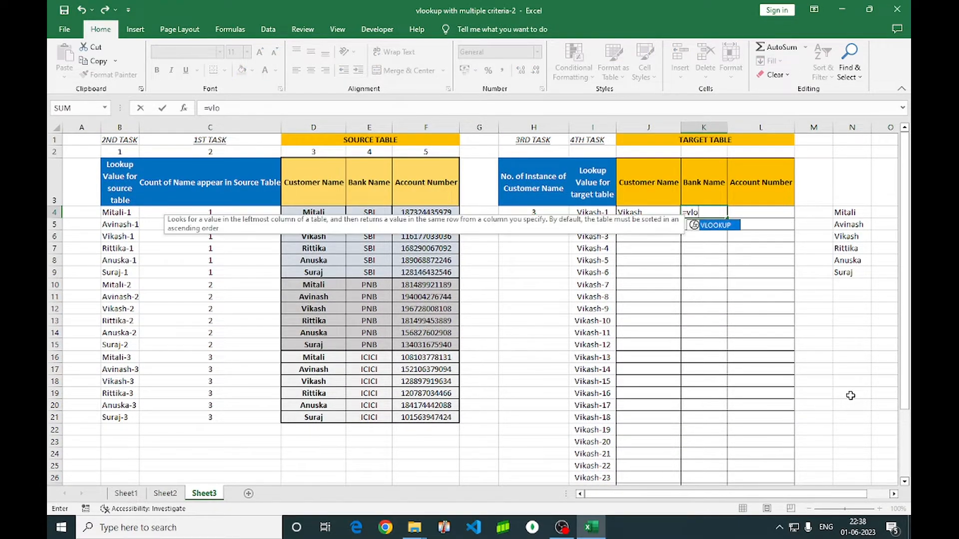
pyautogui.press('Tab')
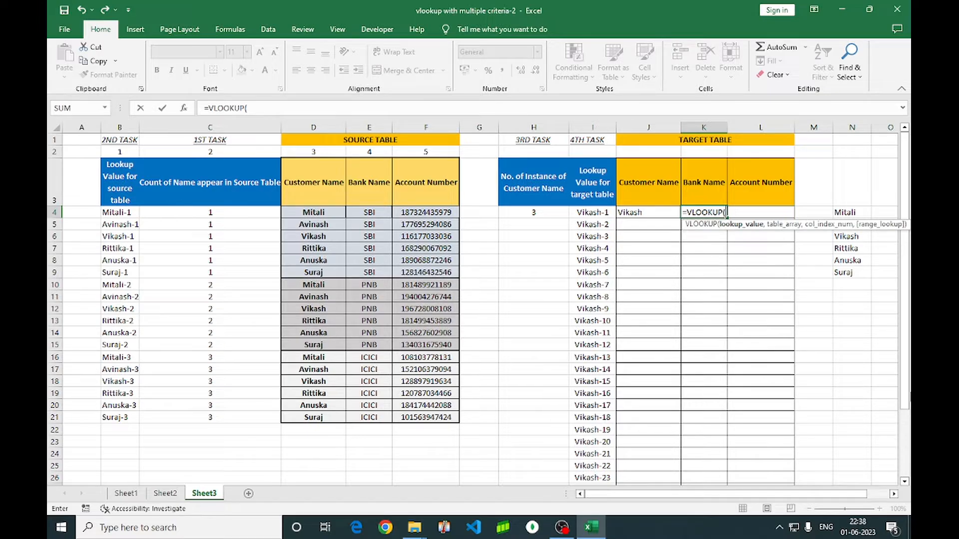
pyautogui.click(593, 213)
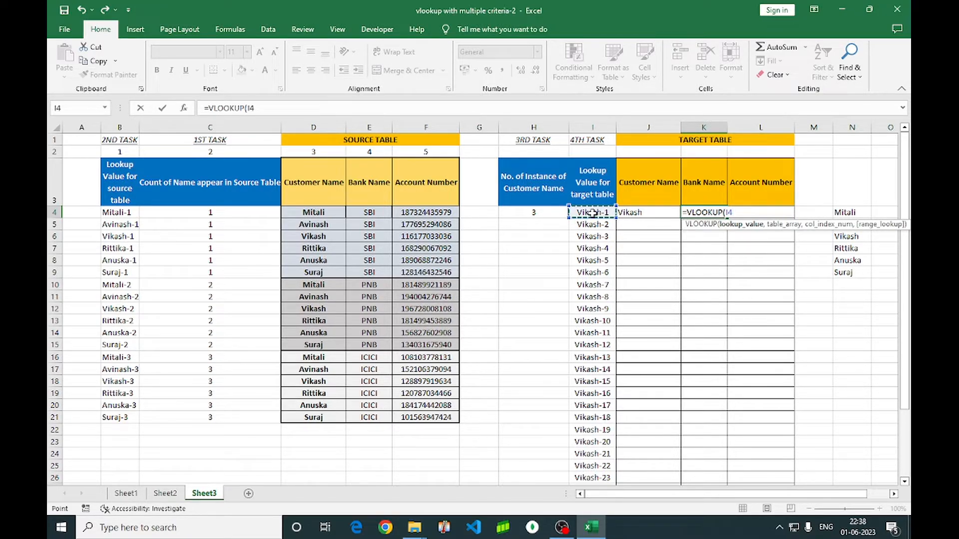
pyautogui.write(',')
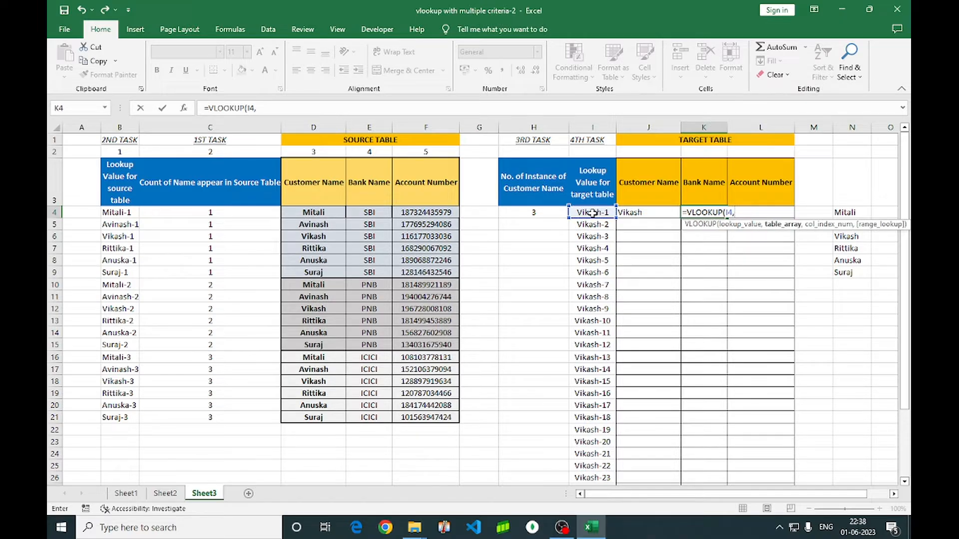
pyautogui.click(119, 188)
pyautogui.hotkey('ctrl', 'shift', 'Right')
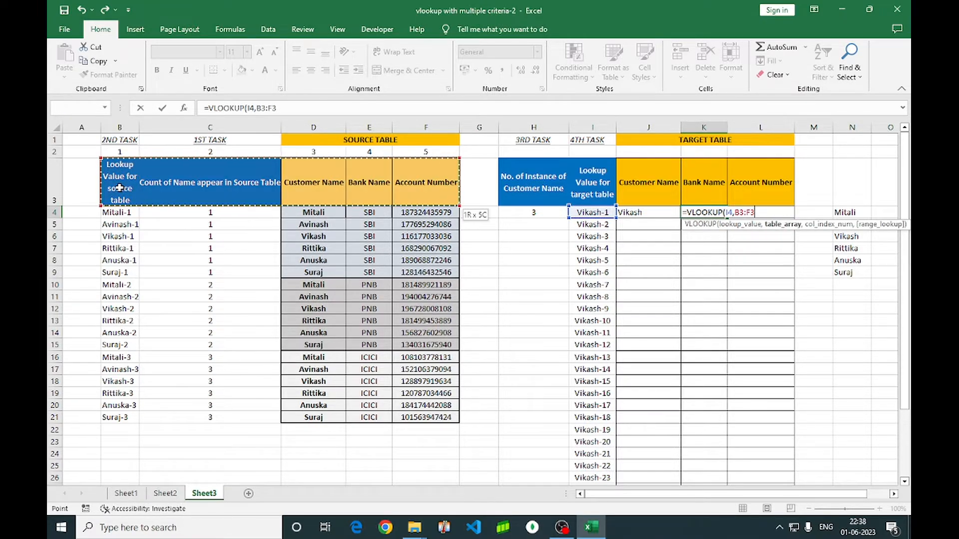
pyautogui.hotkey('ctrl', 'shift', 'Down')
pyautogui.press('F4')
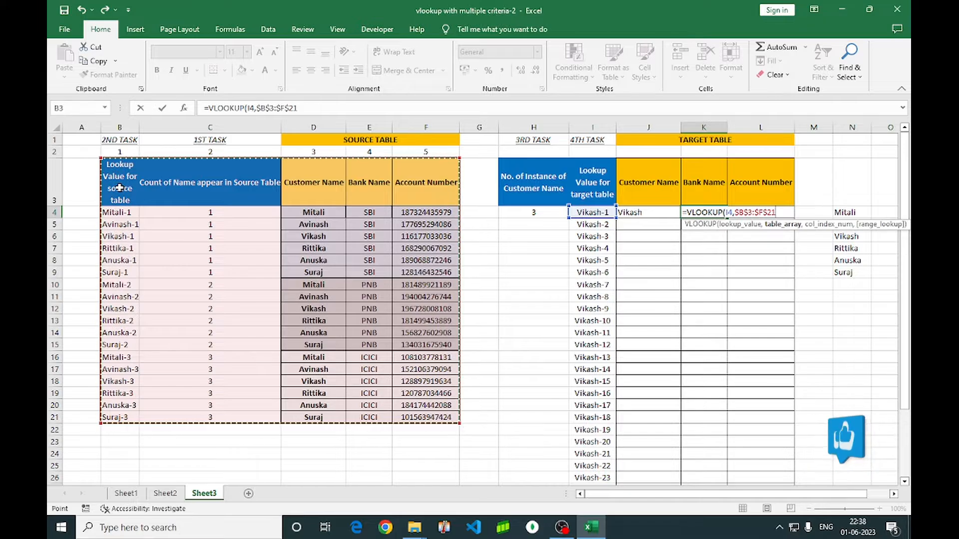
pyautogui.write(',')
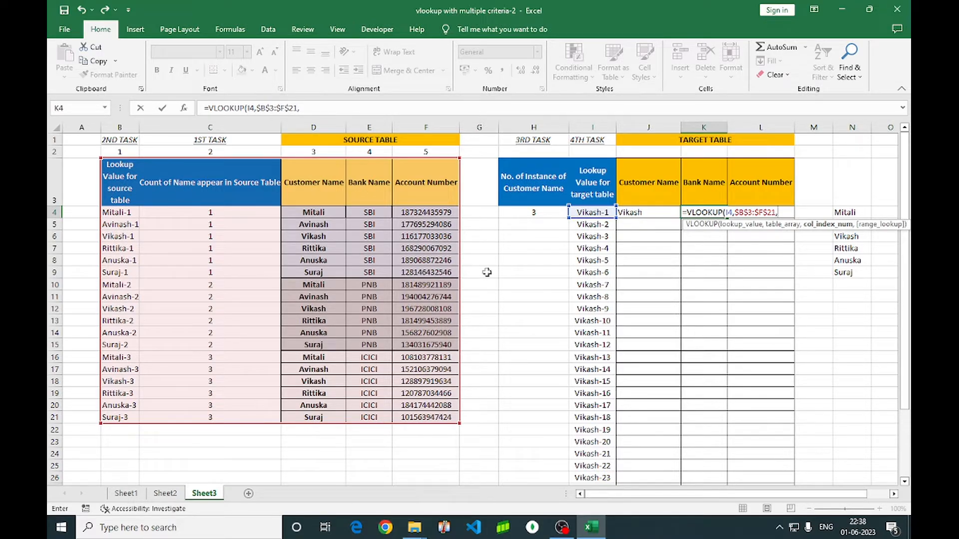
pyautogui.write(',')
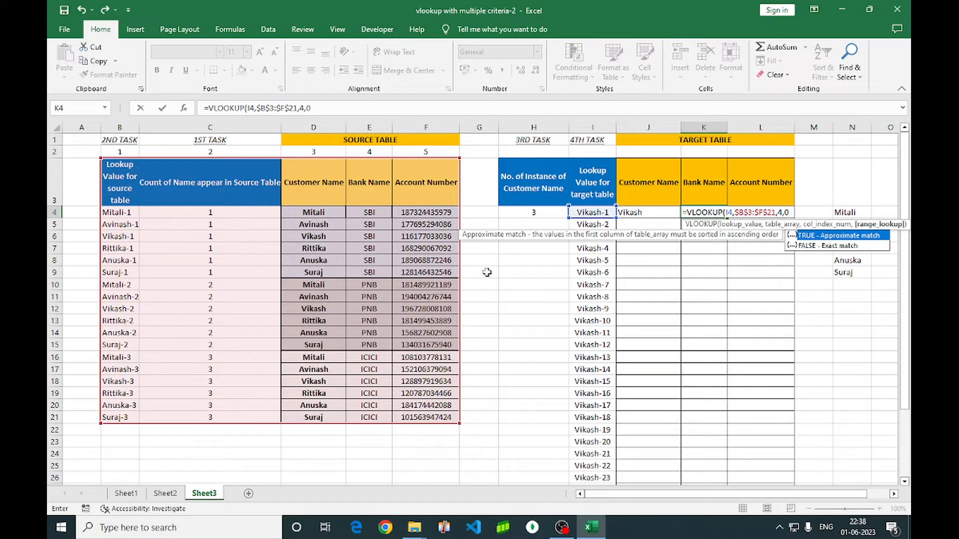
pyautogui.write('0)')
pyautogui.press('Return')
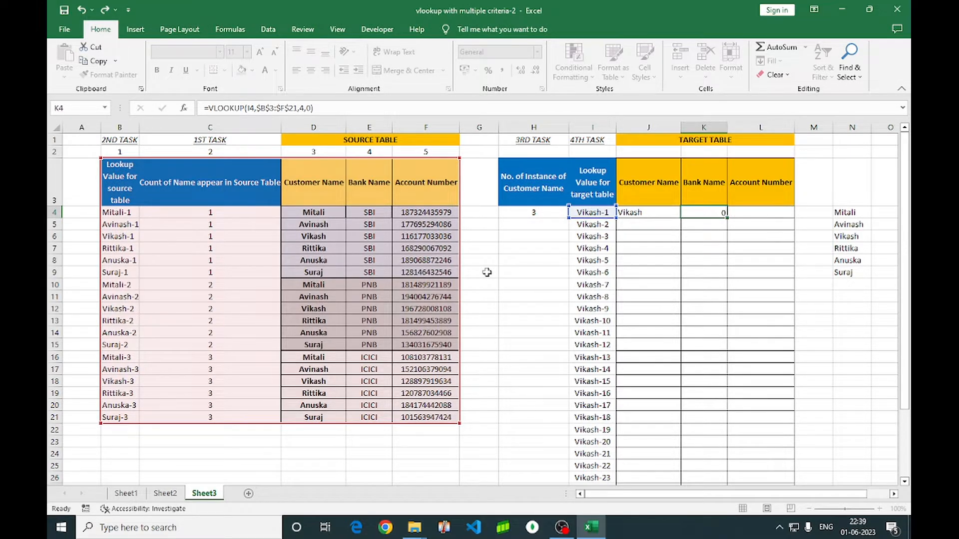
# Fill the bank name formula from K4 down to K6
pyautogui.press('Up')
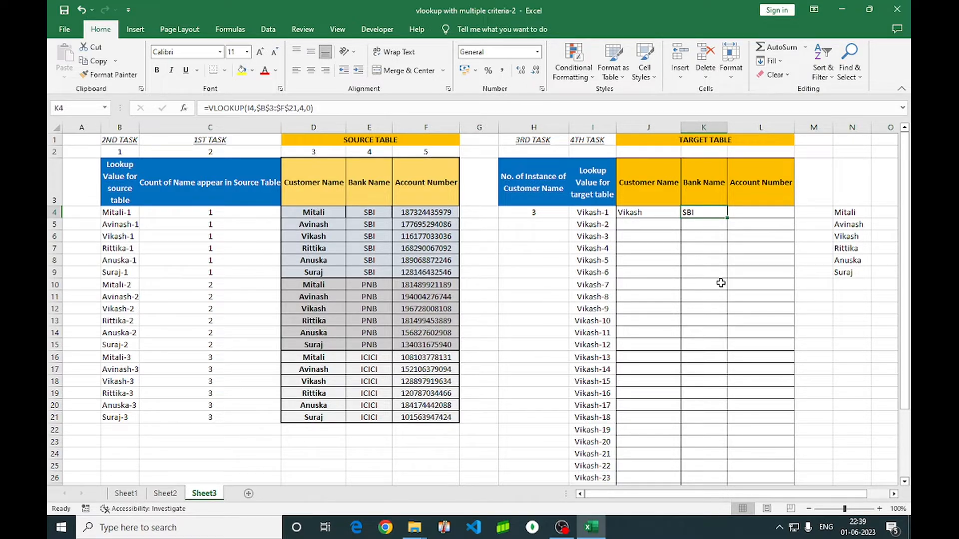
pyautogui.hotkey('shift', 'Down')
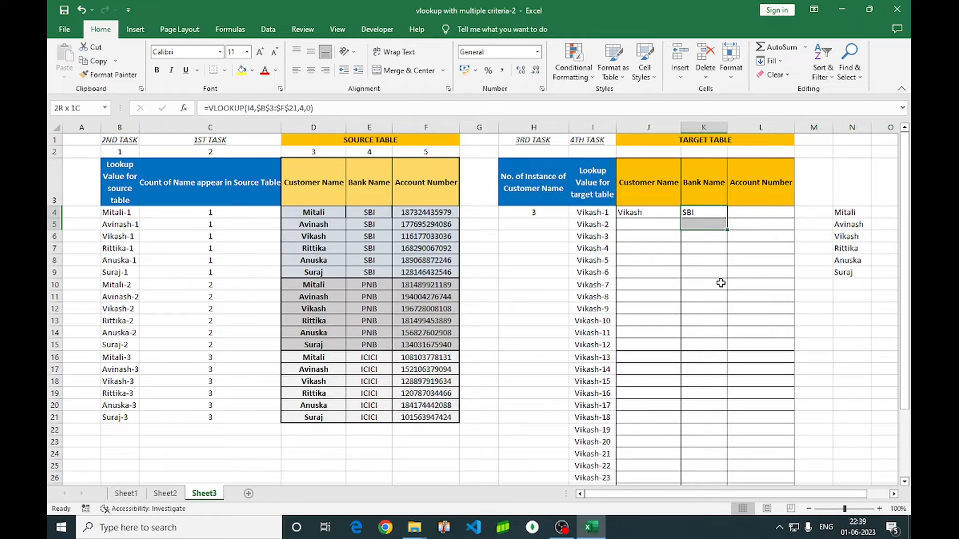
pyautogui.hotkey('shift', 'Down')
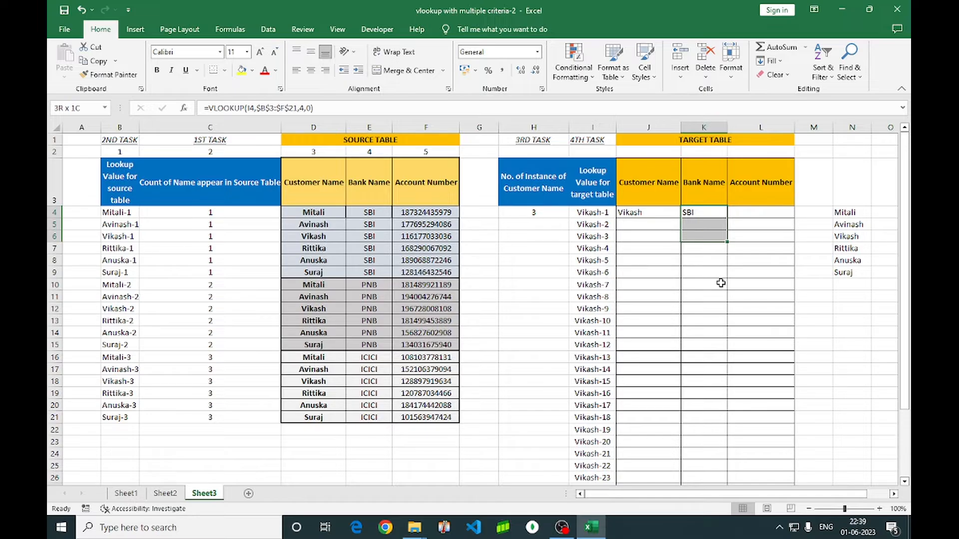
pyautogui.hotkey('ctrl', 'd')
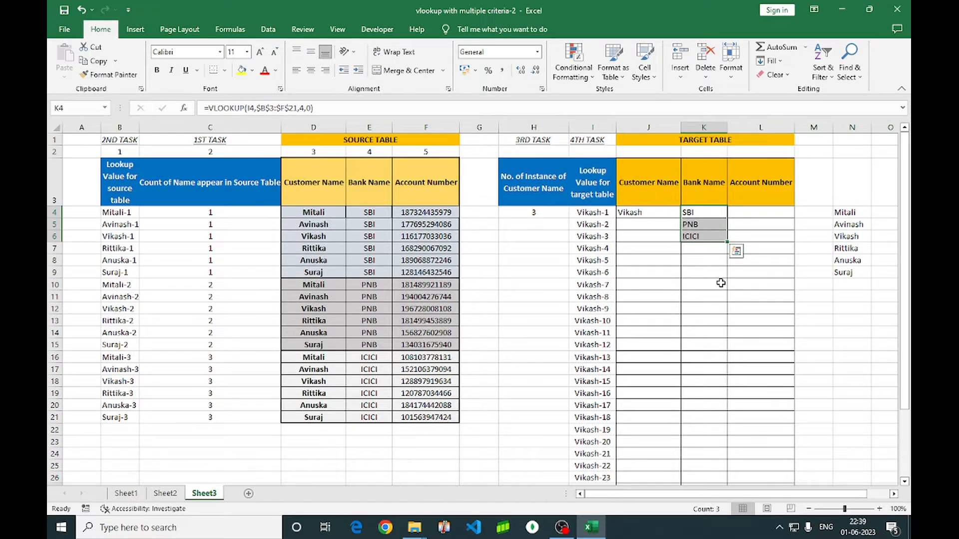
# Extend the bank name formula one more row to K7 and inspect that cell
pyautogui.click(747, 225)
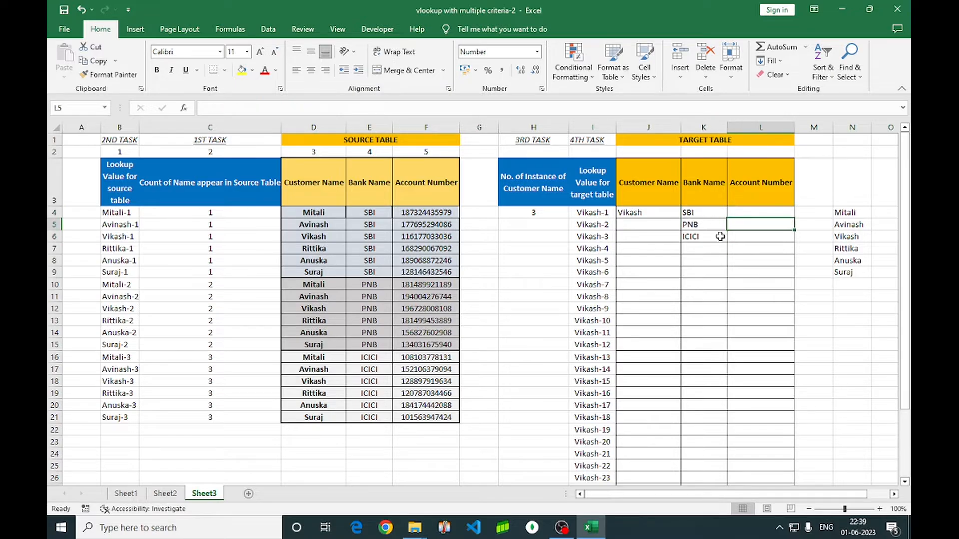
pyautogui.moveTo(705, 213); pyautogui.dragTo(706, 239)
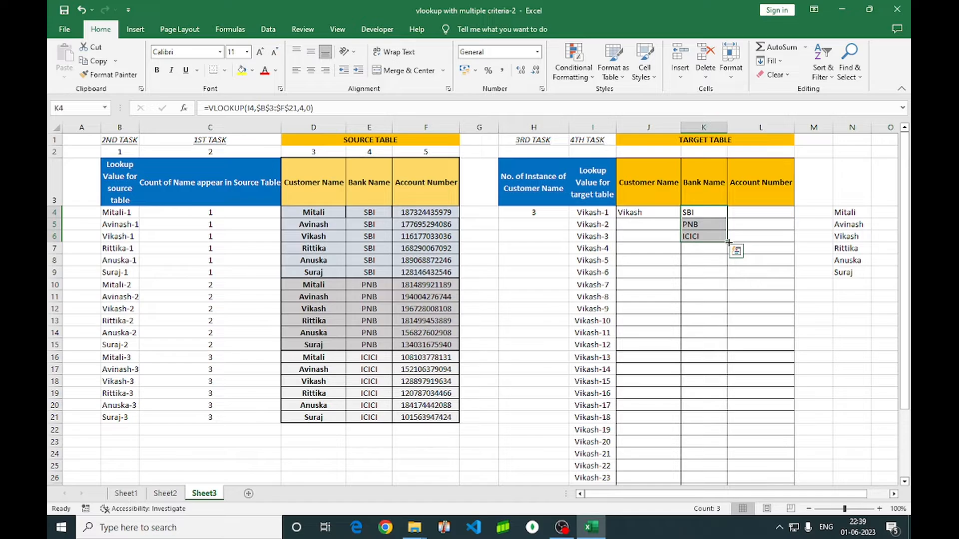
pyautogui.moveTo(729, 243); pyautogui.dragTo(728, 252)
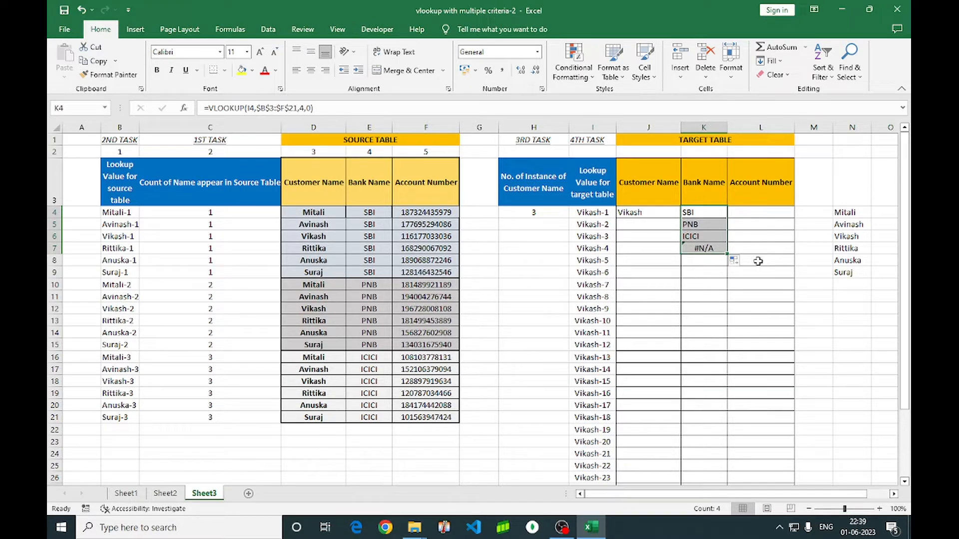
pyautogui.click(702, 249)
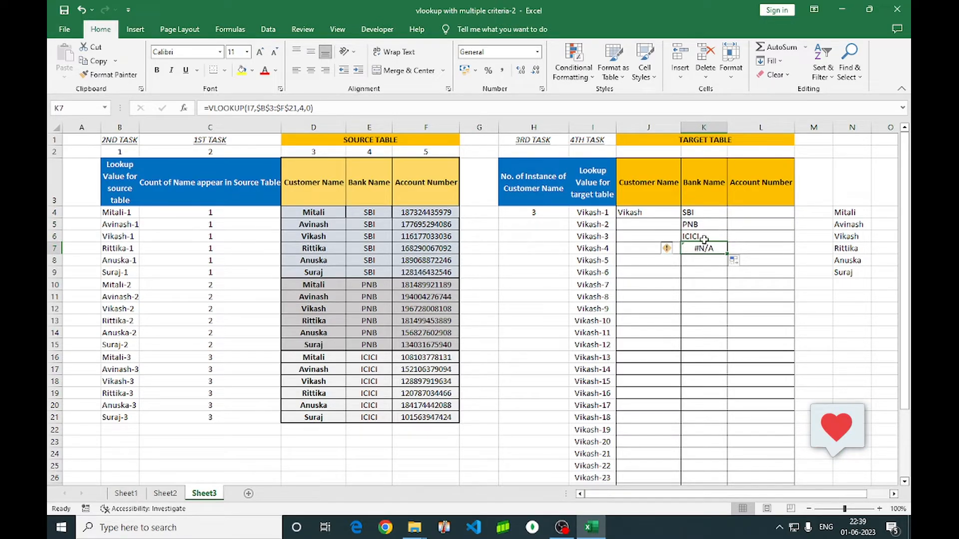
# Wrap the bank name formula in K4 with IFERROR, making it =IFERROR(VLOOKUP(I4,$B$3:$F$21,4,0),"") so errors return blank text
pyautogui.click(701, 213)
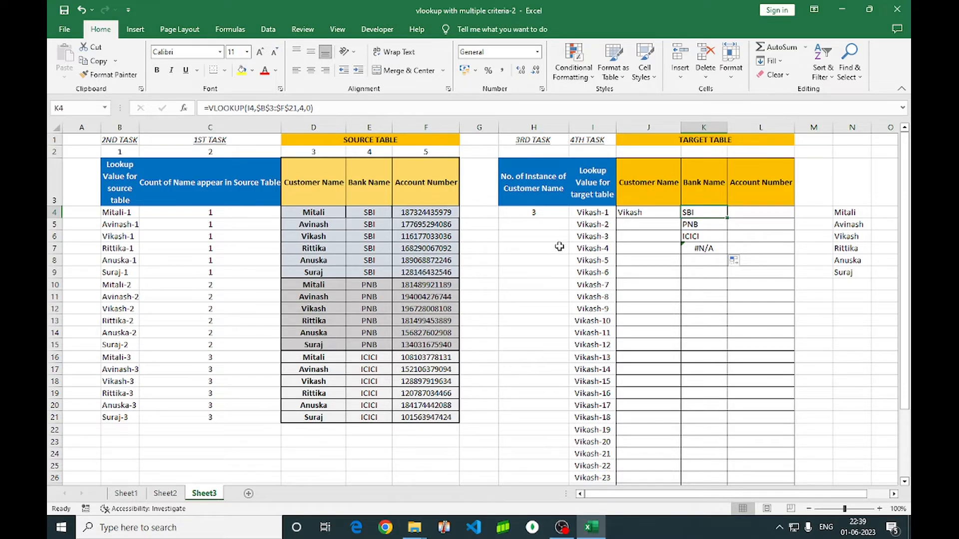
pyautogui.click(209, 107)
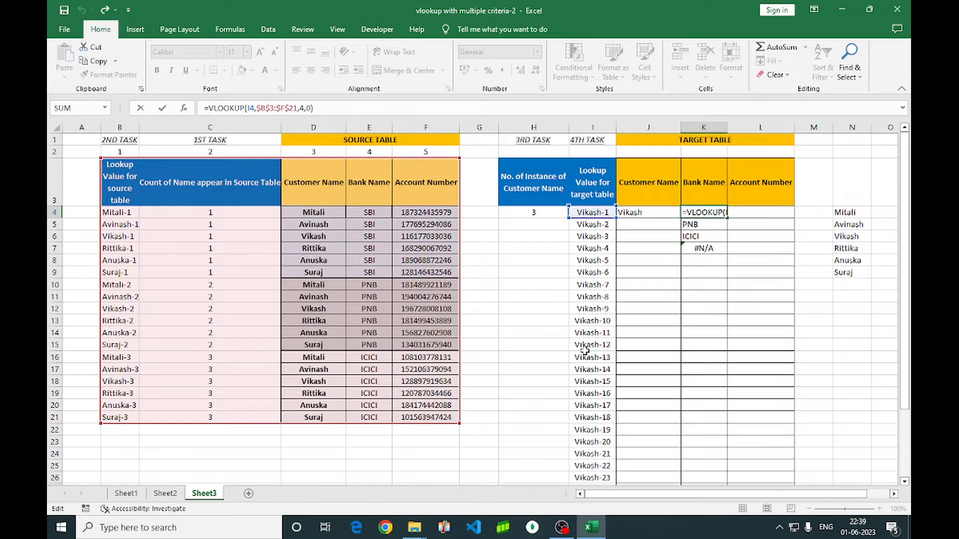
pyautogui.write('IFERROR(')
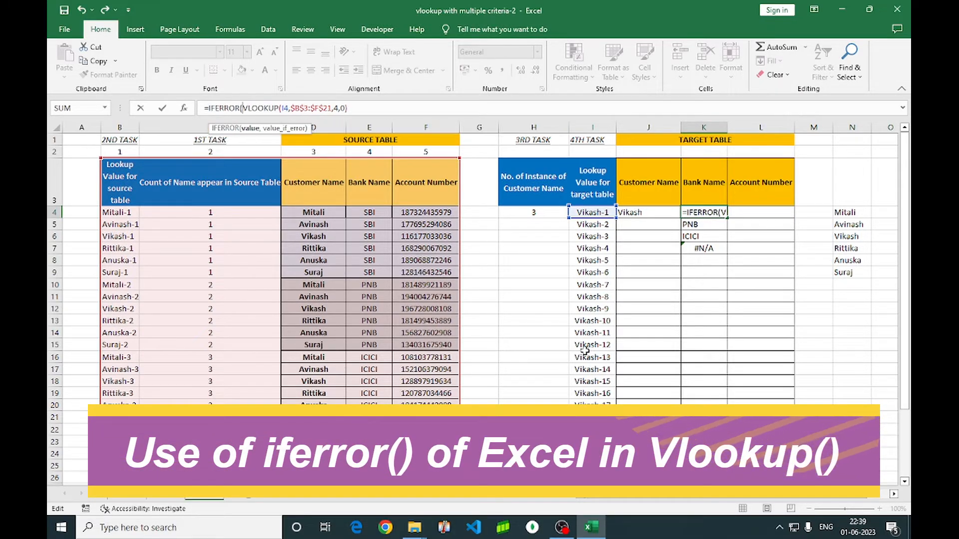
pyautogui.click(358, 108)
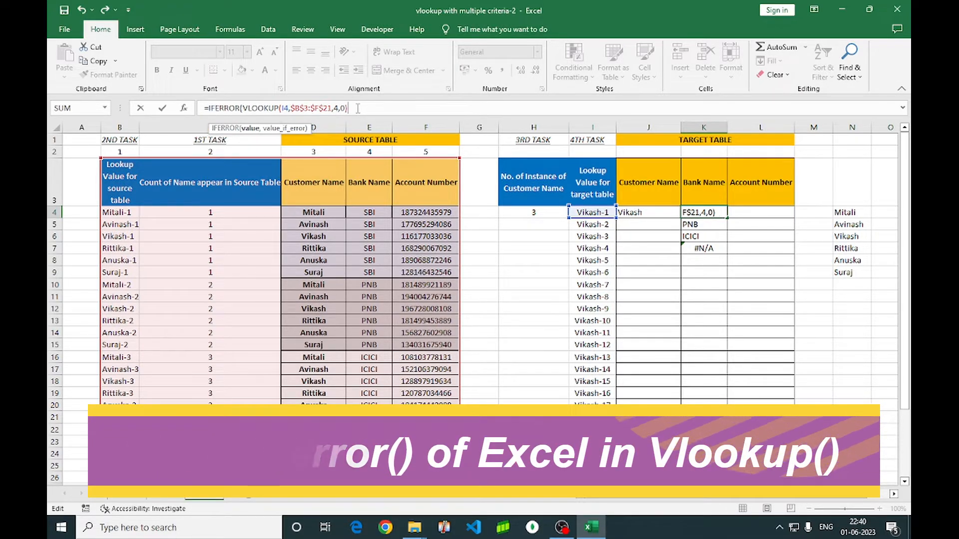
pyautogui.write(',')
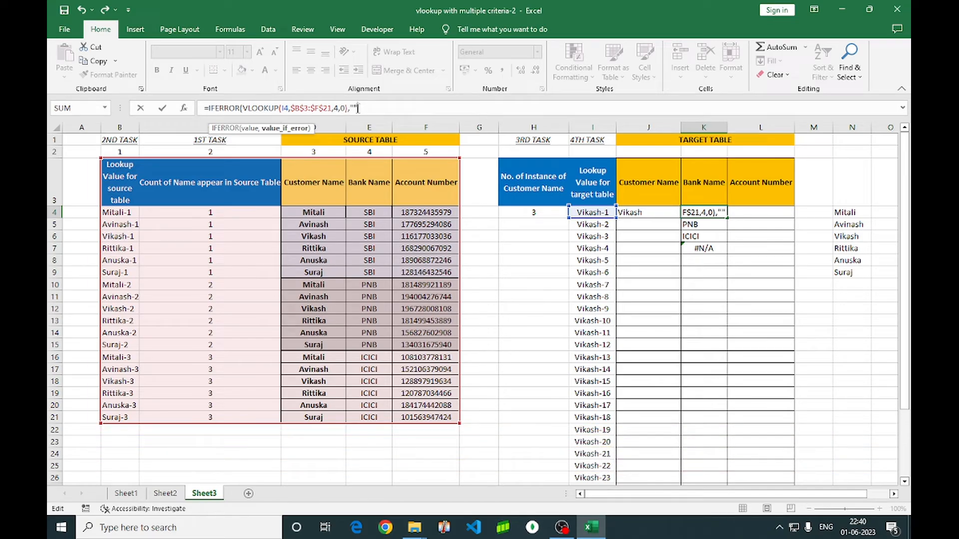
pyautogui.write('"")')
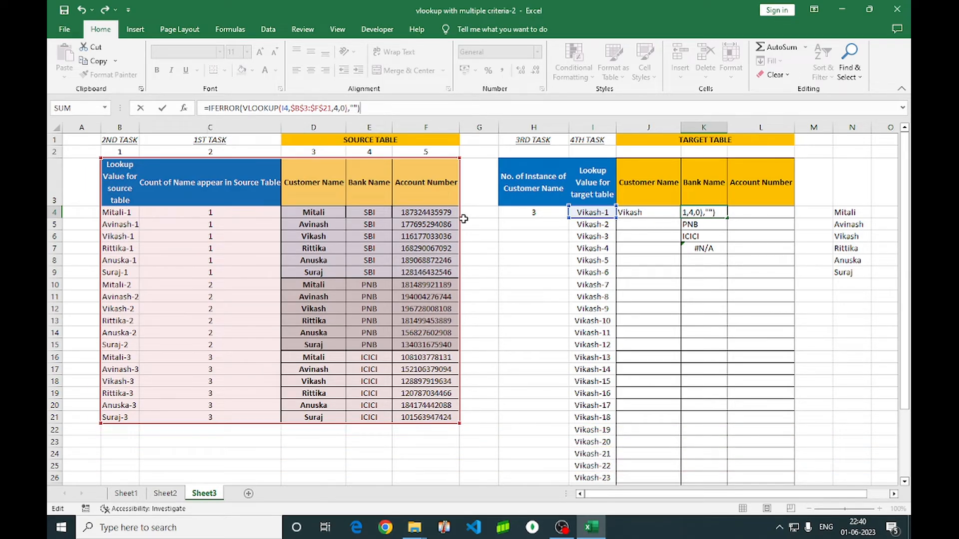
pyautogui.press('Return')
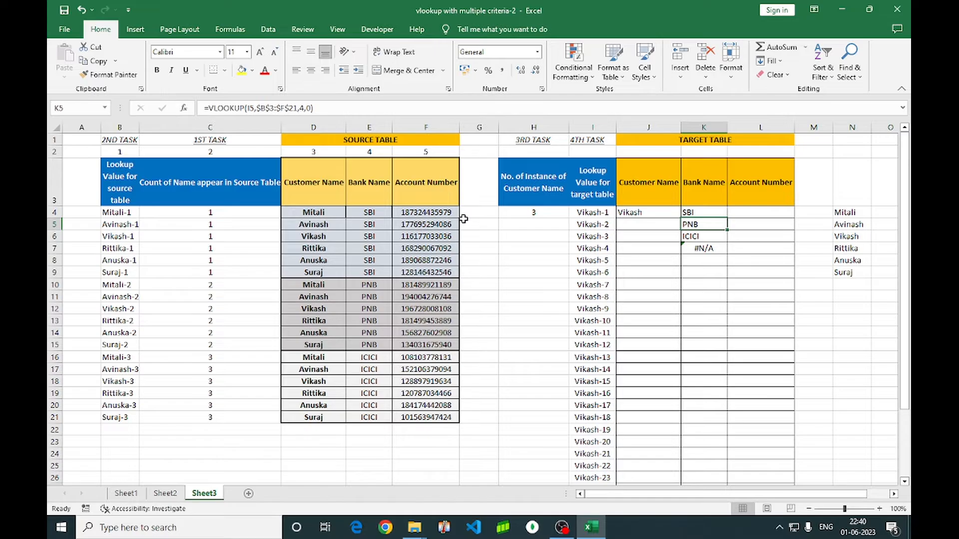
# Fill the IFERROR bank name formula from K4 down to K36 and check cell K7
pyautogui.press('Up')
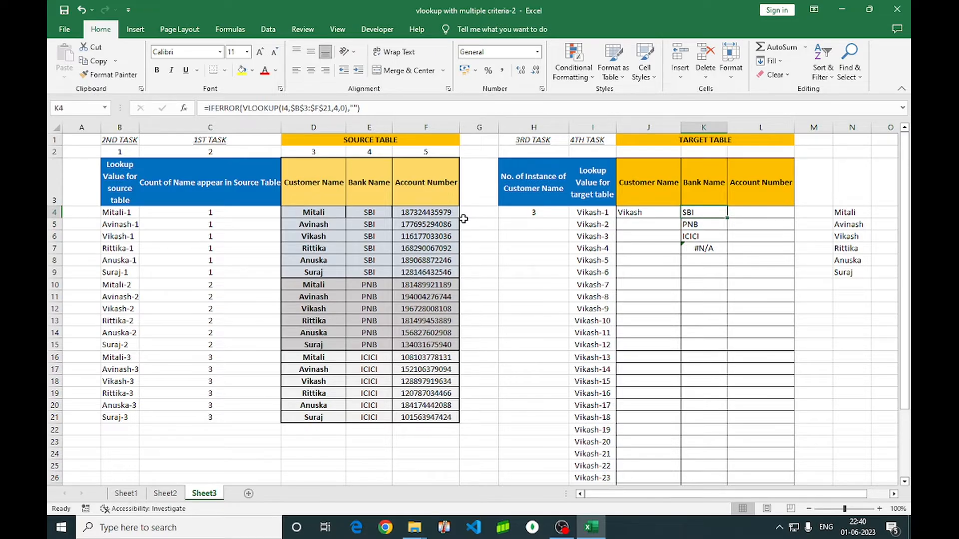
pyautogui.hotkey('shift', 'pagedown')
pyautogui.hotkey('shift', 'Down')
pyautogui.hotkey('shift', 'Down')
pyautogui.hotkey('shift', 'Down')
pyautogui.hotkey('shift', 'Down')
pyautogui.hotkey('shift', 'Down')
pyautogui.hotkey('shift', 'Down')
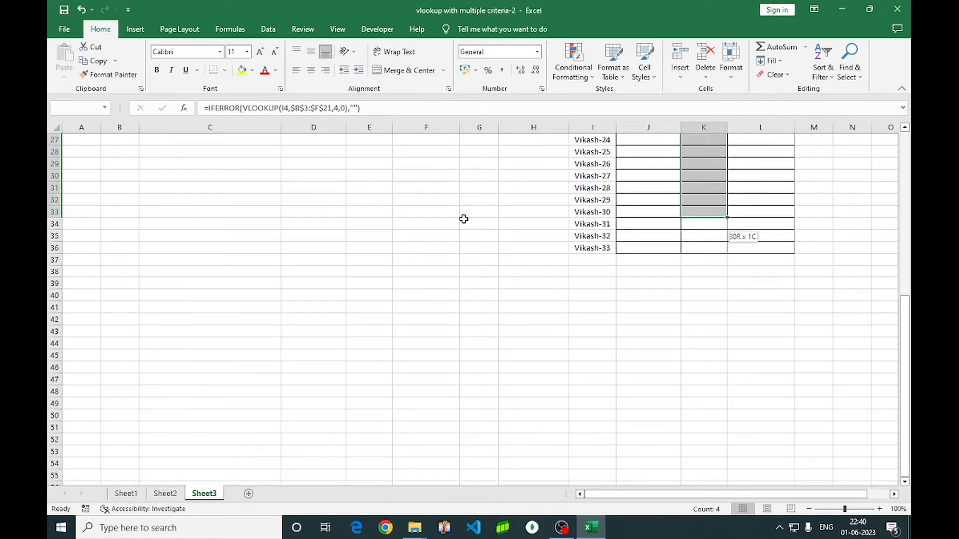
pyautogui.hotkey('ctrl', 'd')
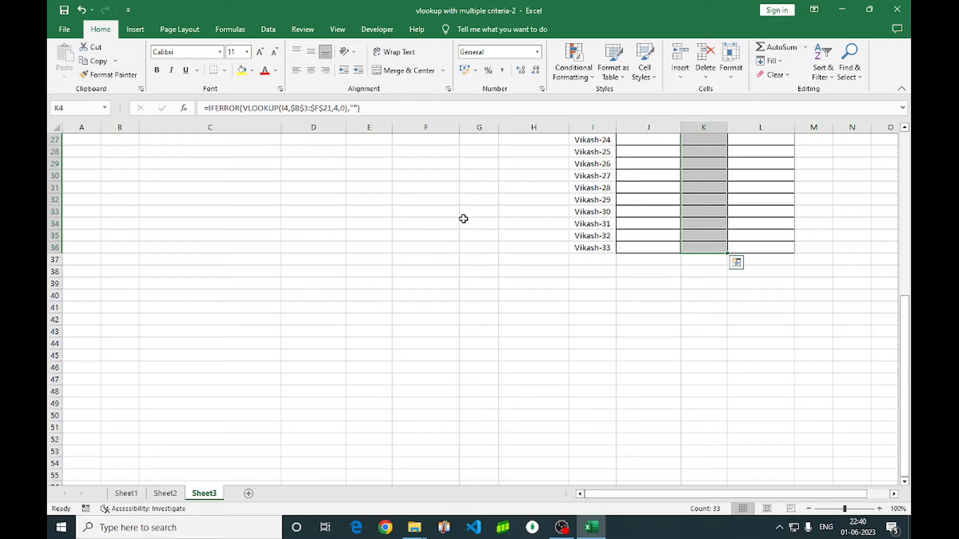
pyautogui.scroll(9, 691, 303)
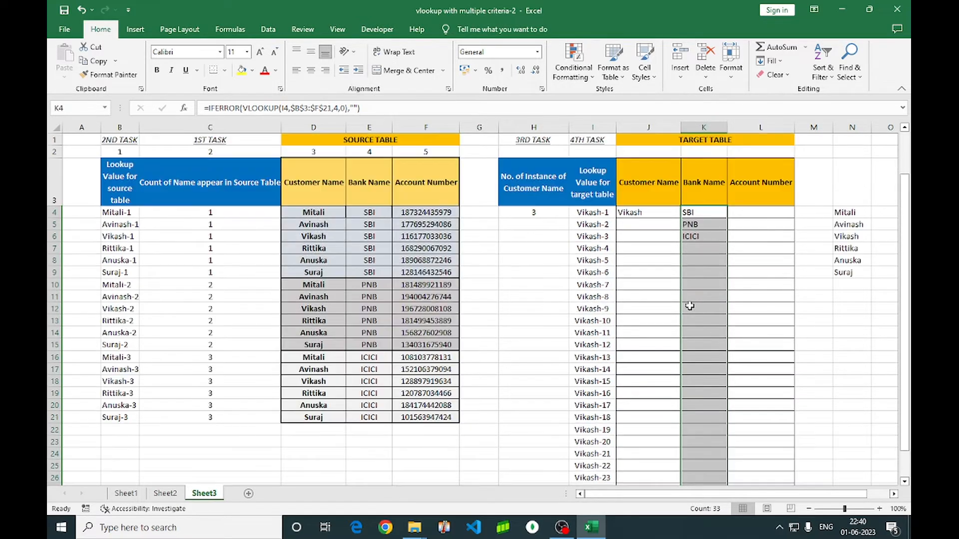
pyautogui.click(698, 247)
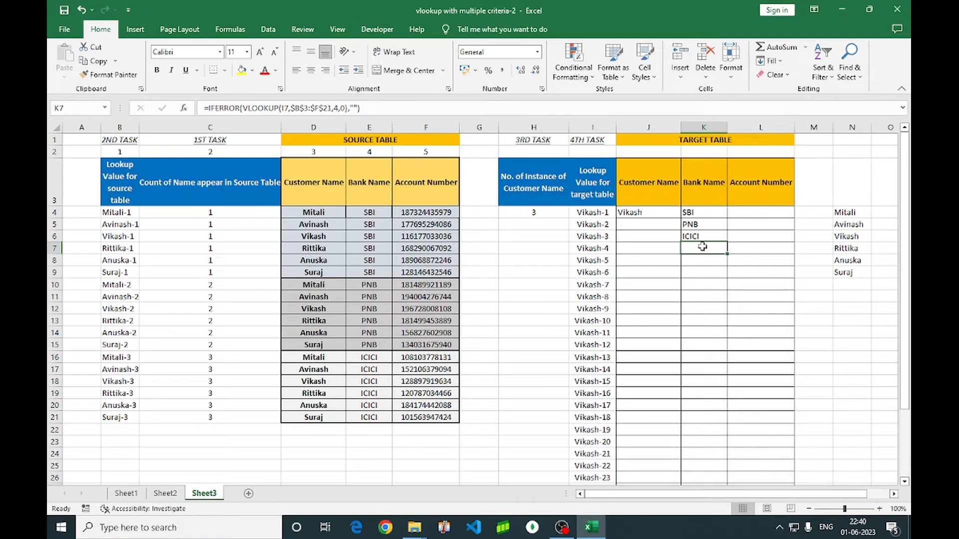
# Enter the formula =VLOOKUP(I4,$B$3:$F$21,5,0) in L4 to return the account number for the lookup value
pyautogui.click(751, 212)
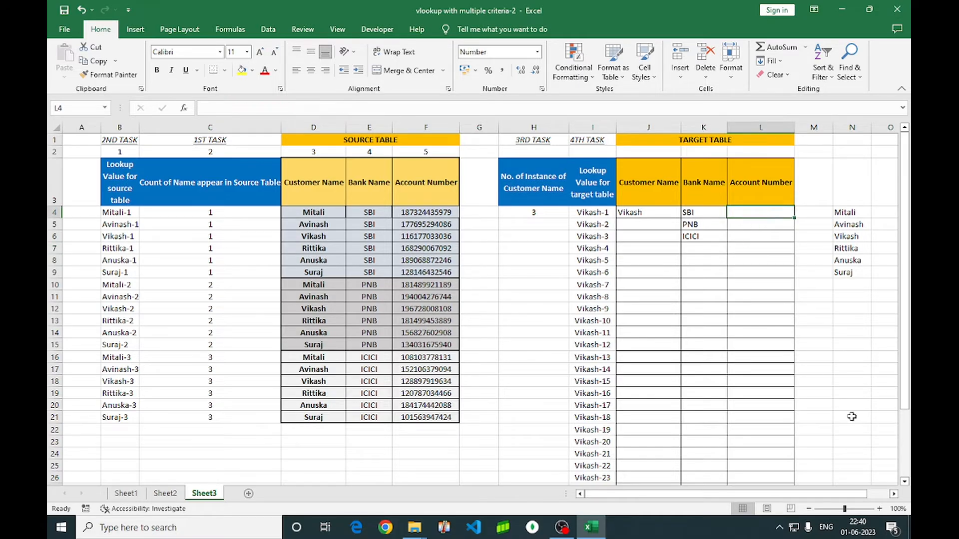
pyautogui.write('=')
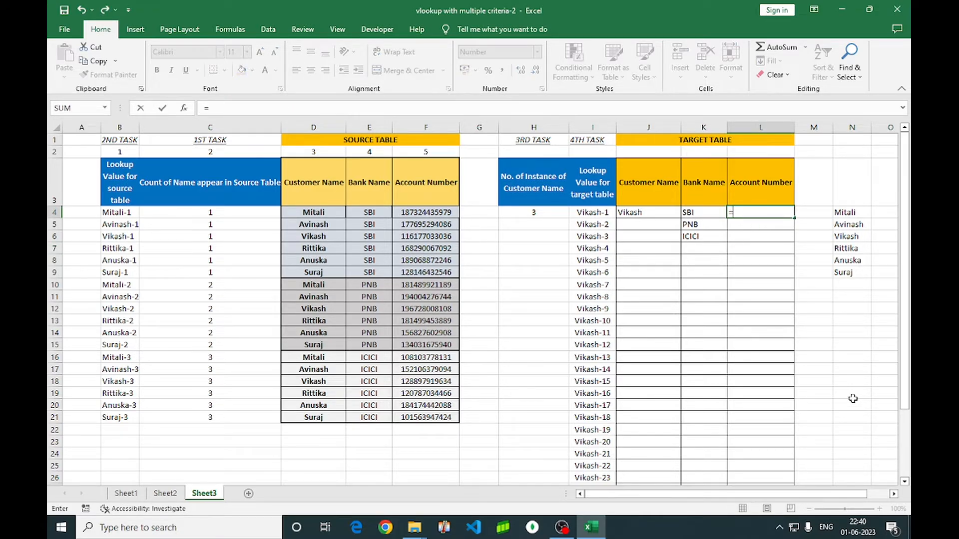
pyautogui.write('vlo')
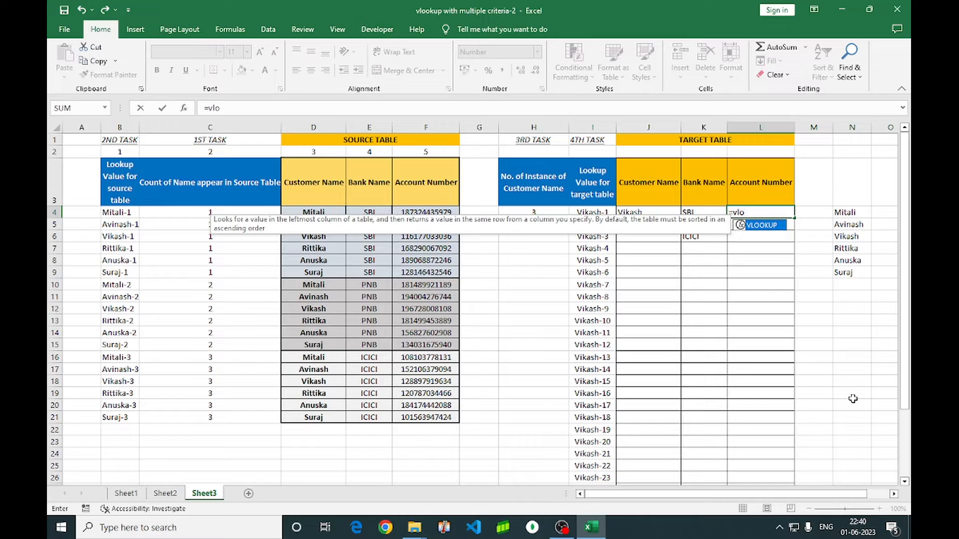
pyautogui.press('Tab')
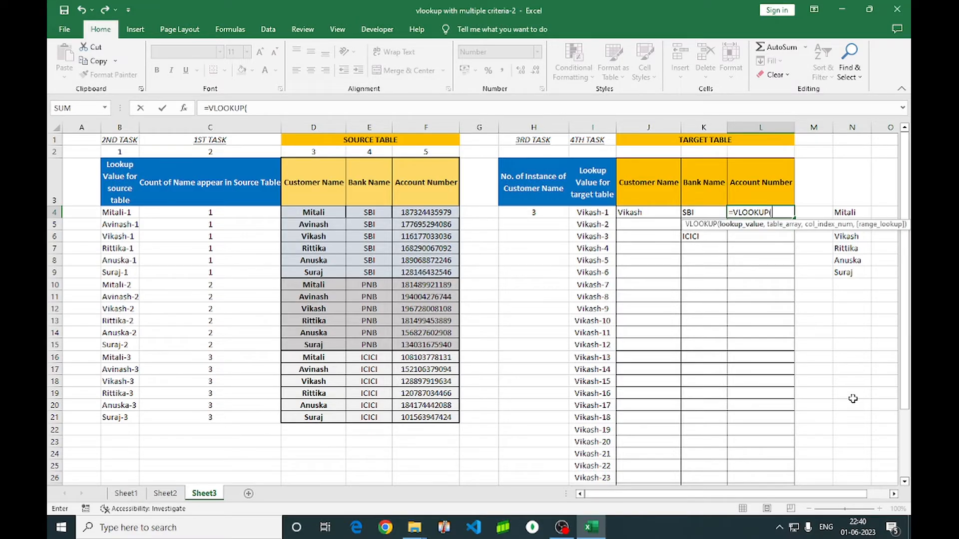
pyautogui.click(597, 211)
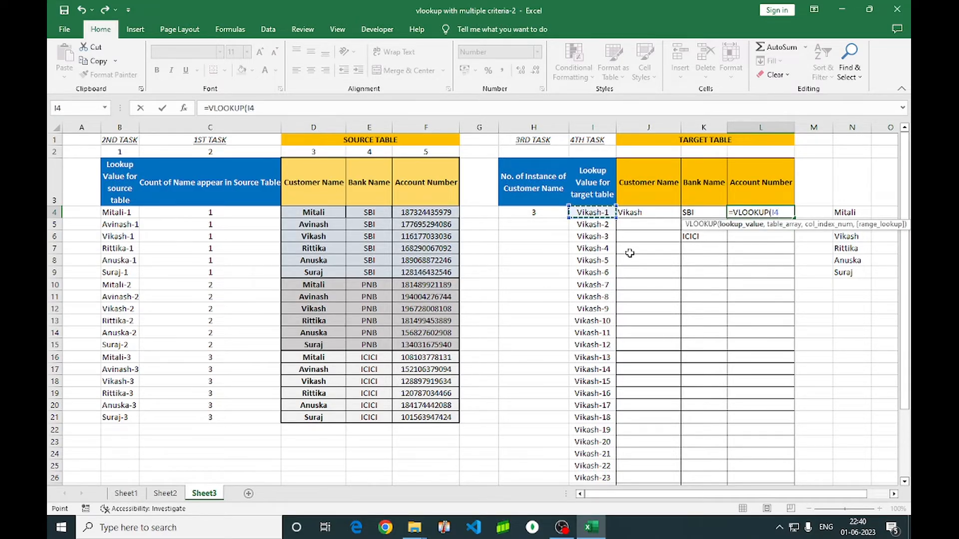
pyautogui.write(',')
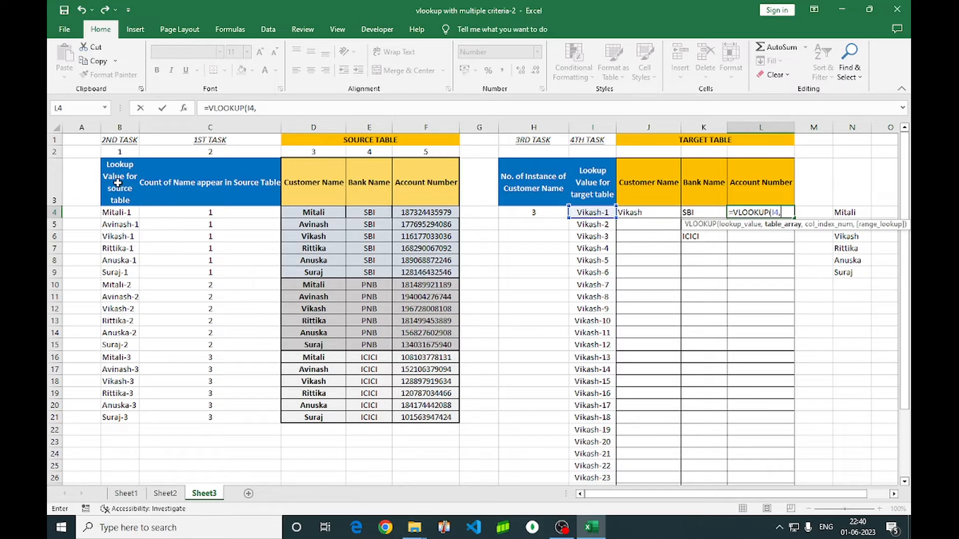
pyautogui.moveTo(118, 183); pyautogui.dragTo(456, 202)
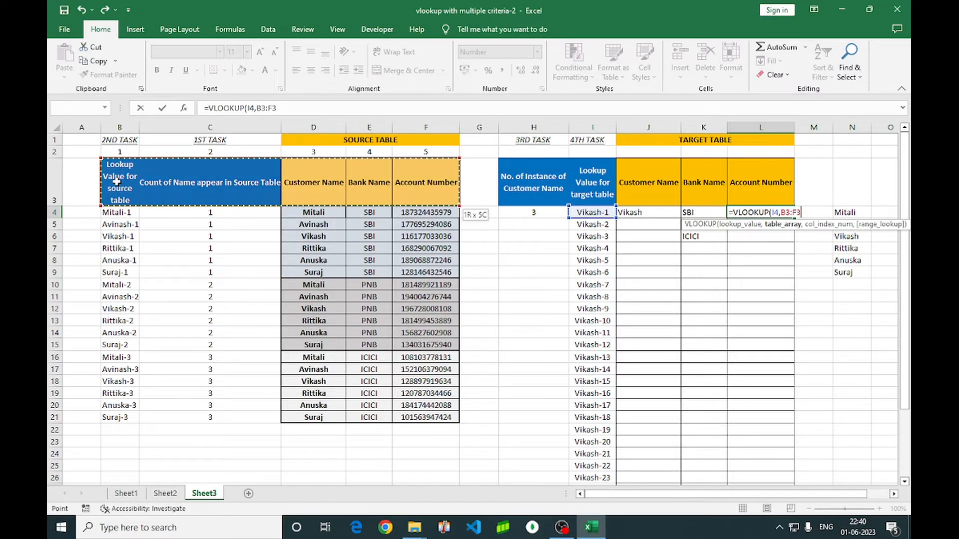
pyautogui.hotkey('ctrl', 'shift', 'Down')
pyautogui.press('F4')
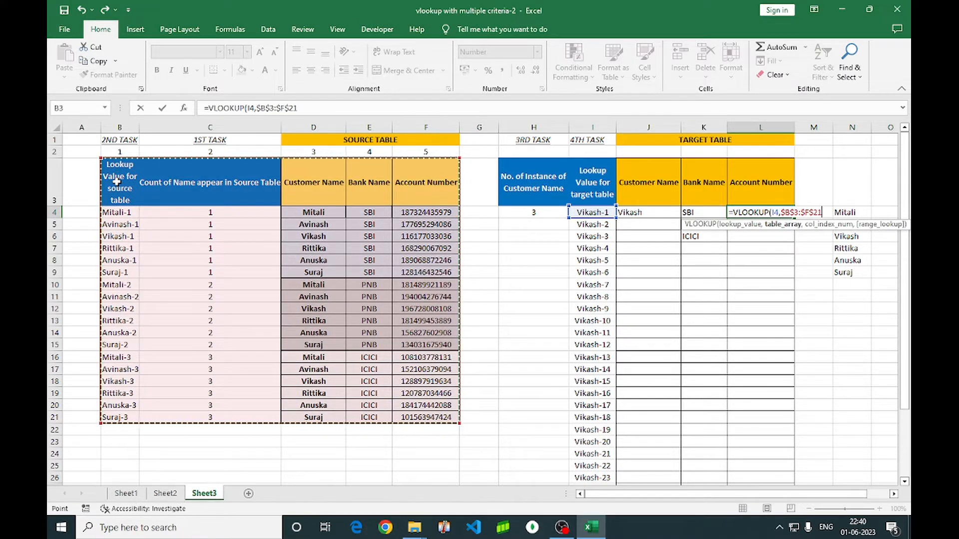
pyautogui.write(',5')
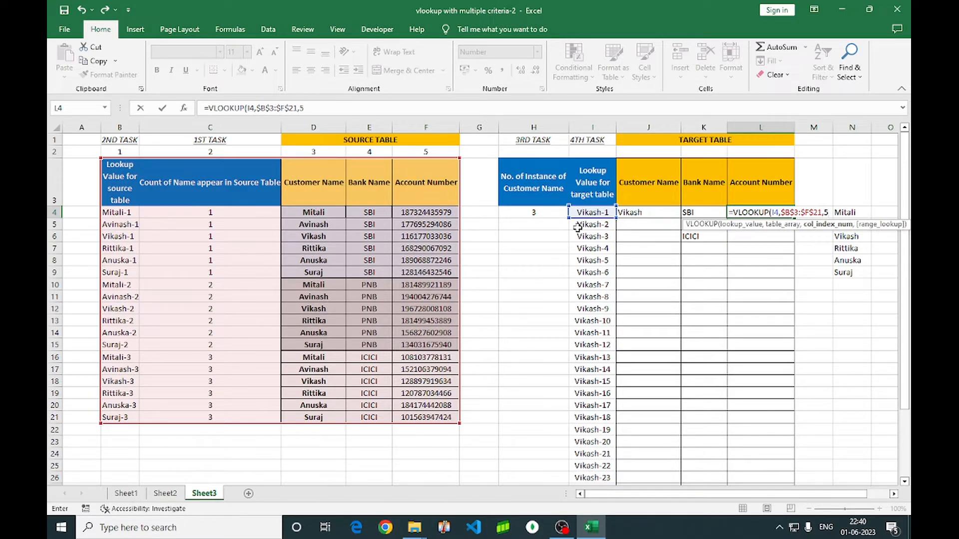
pyautogui.write(',0')
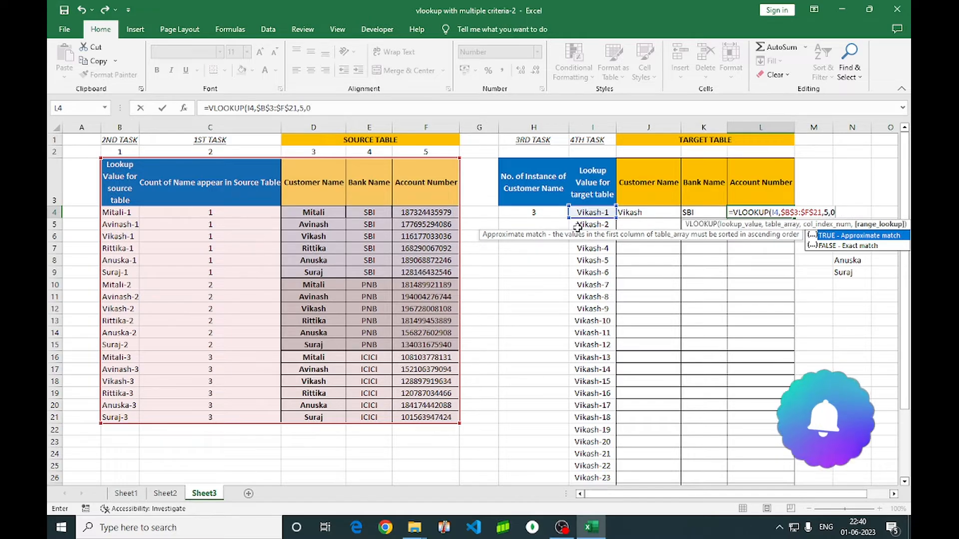
pyautogui.write(')')
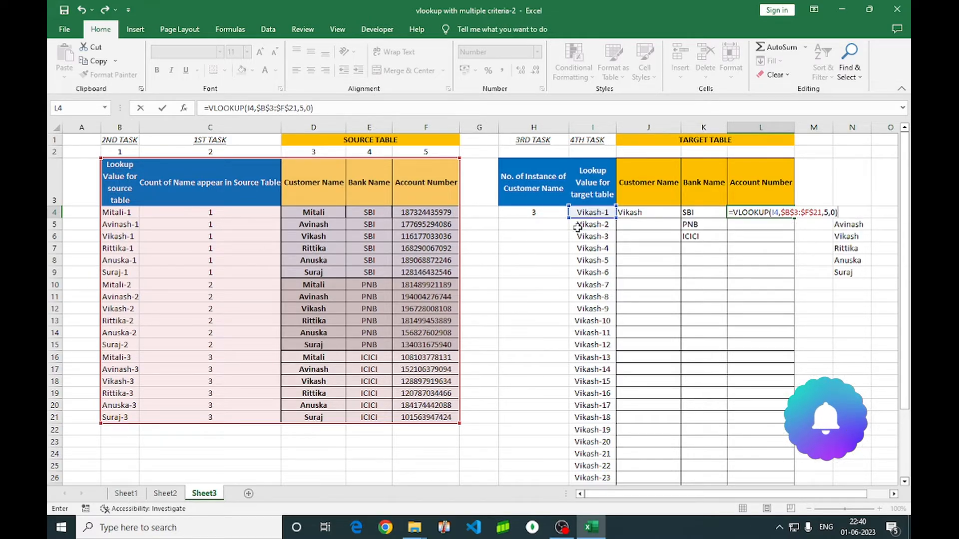
pyautogui.press('Return')
pyautogui.press('Up')
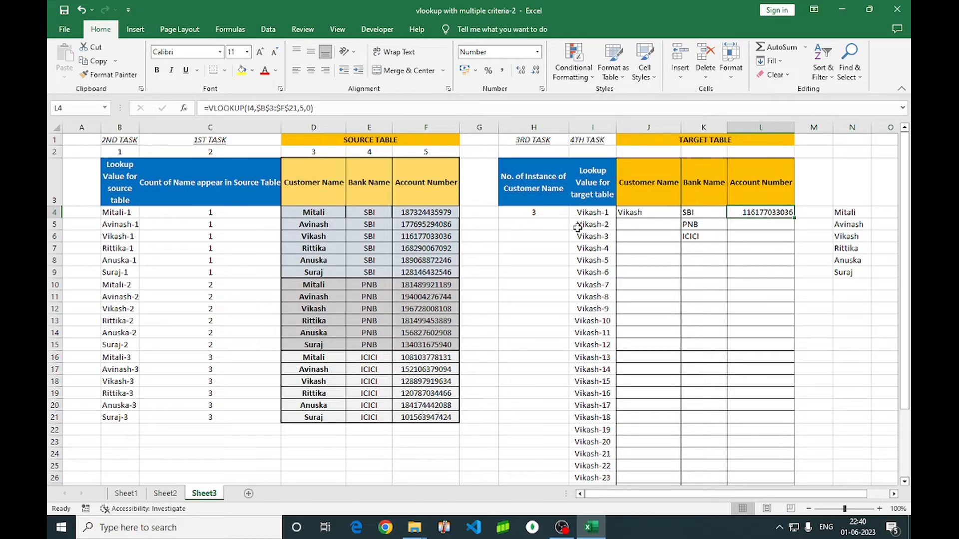
# Wrap the account number formula in L4 with IFERROR, making it =IFERROR(VLOOKUP(I4,$B$3:$F$21,5,0),"")
pyautogui.click(209, 109)
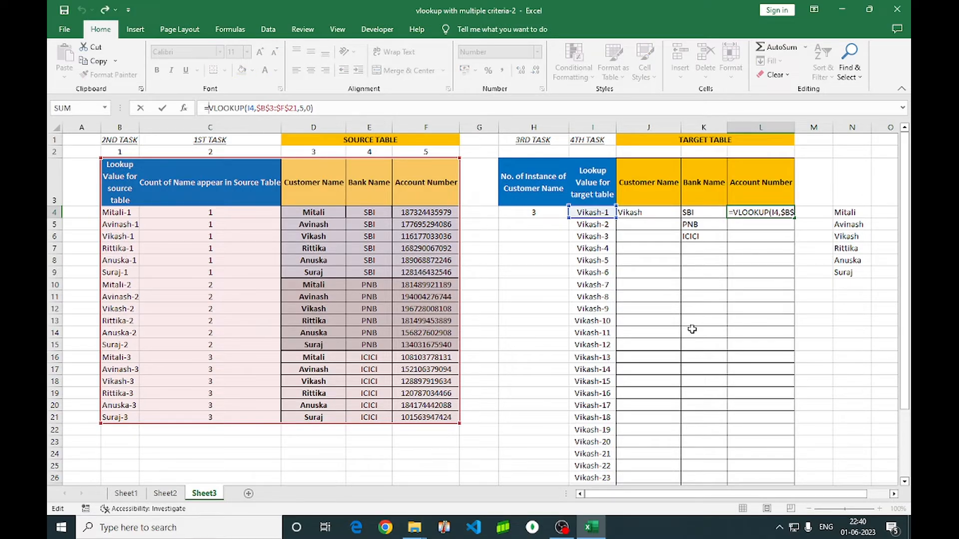
pyautogui.write('ife')
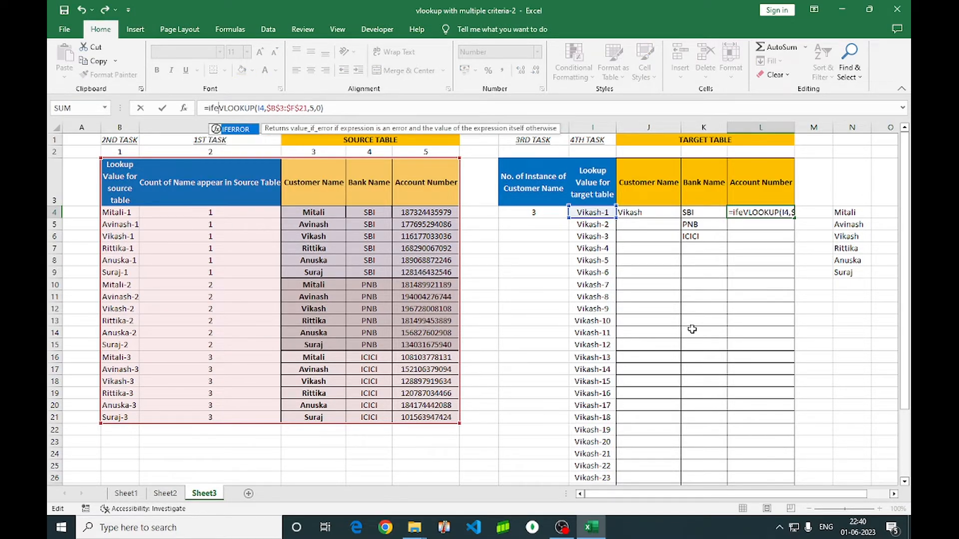
pyautogui.press('Tab')
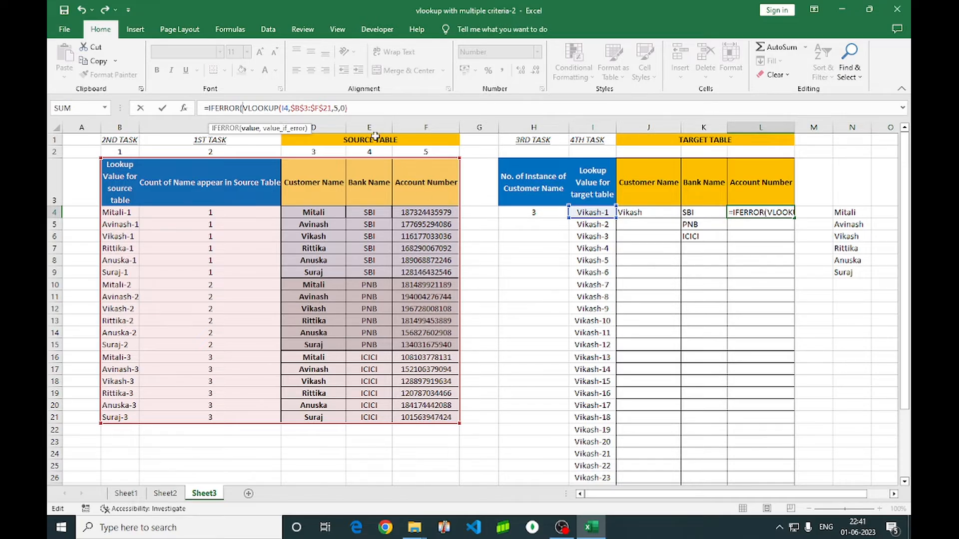
pyautogui.click(369, 109)
pyautogui.write(',')
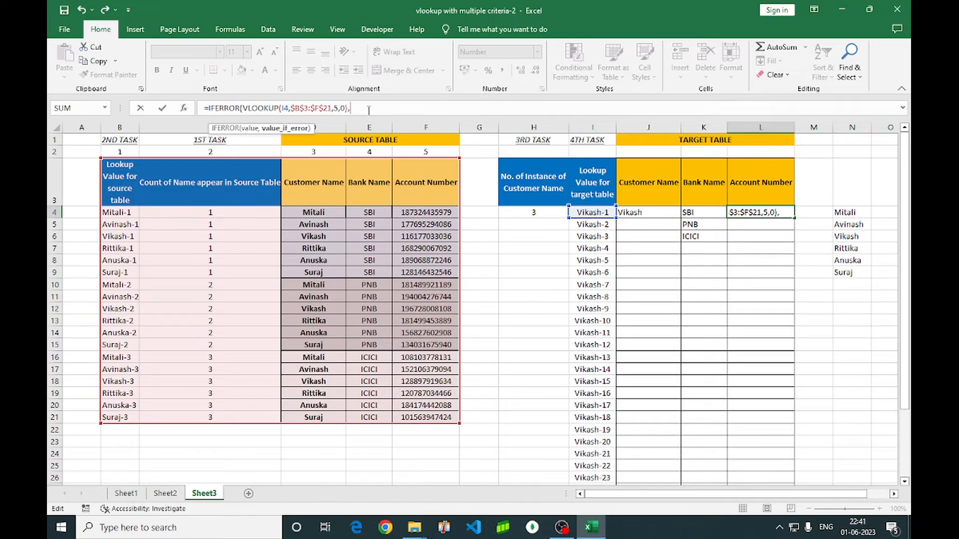
pyautogui.write('"")')
pyautogui.hotkey('ctrl', 'Return')
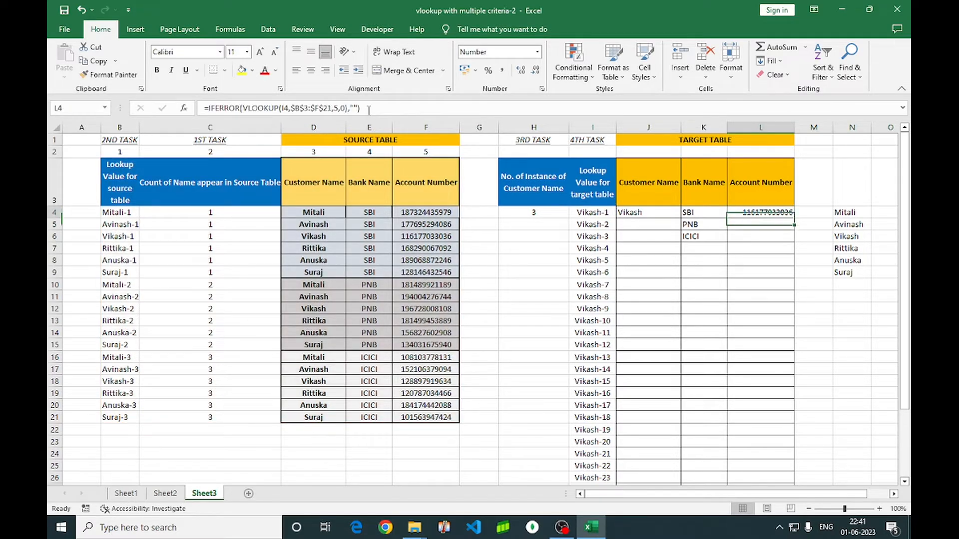
# Fill the IFERROR account number formula from L4 down to L36
pyautogui.hotkey('shift', 'pagedown')
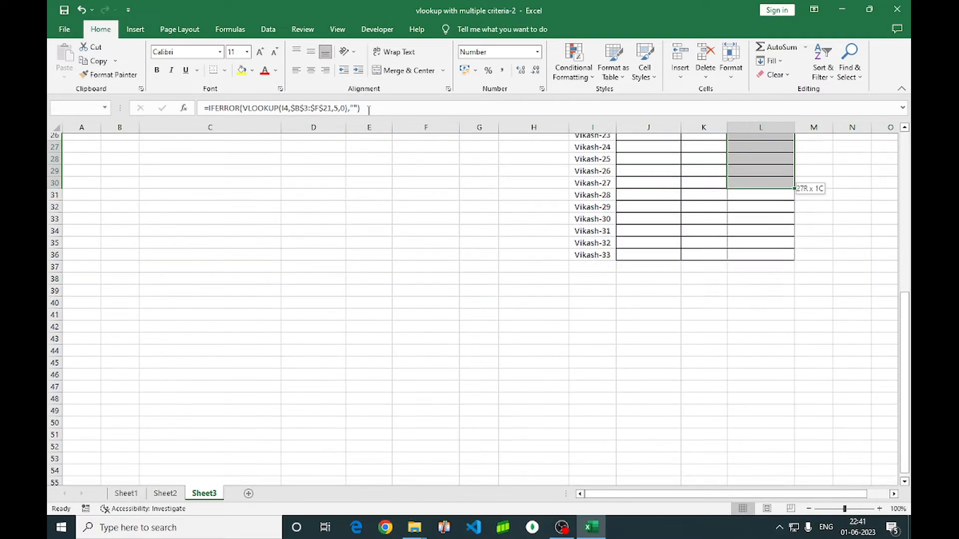
pyautogui.hotkey('shift', 'Down')
pyautogui.hotkey('shift', 'Down')
pyautogui.hotkey('shift', 'Down')
pyautogui.hotkey('shift', 'Down')
pyautogui.hotkey('shift', 'Down')
pyautogui.hotkey('shift', 'Down')
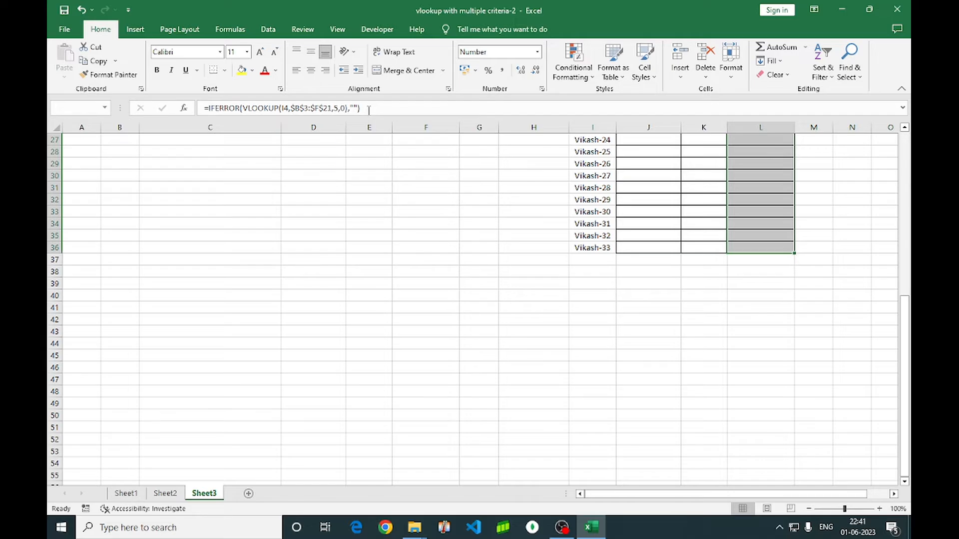
pyautogui.hotkey('ctrl', 'd')
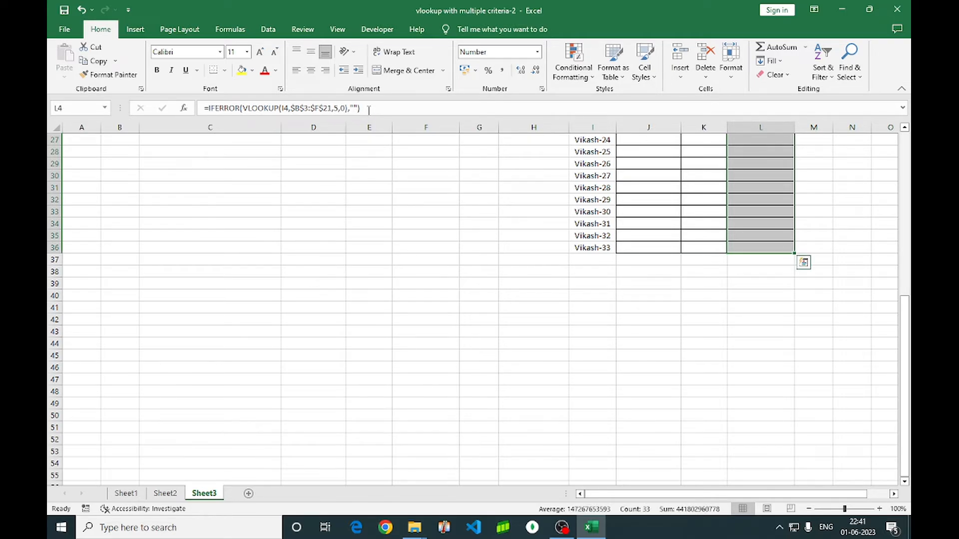
pyautogui.scroll(9, 524, 213)
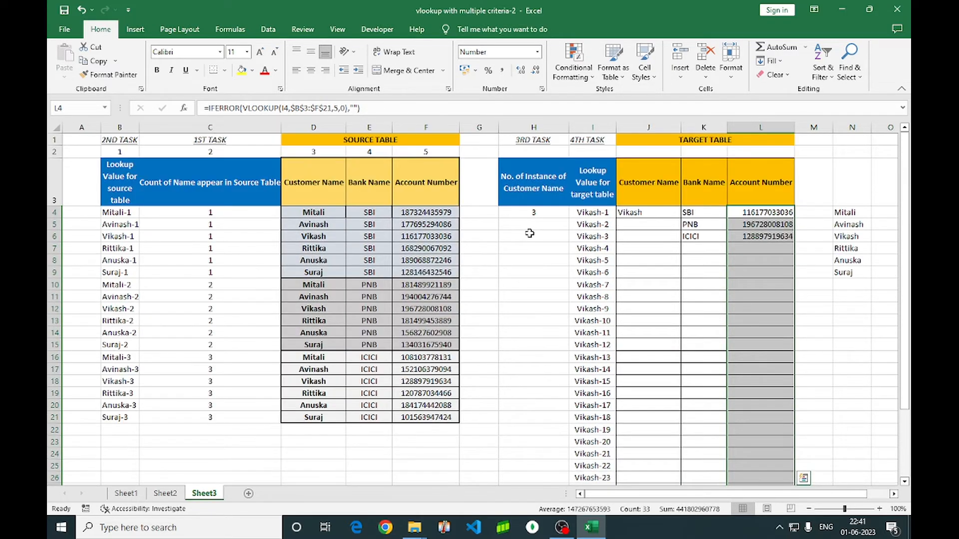
# Compare the bank names and account numbers in K4:L6 with the selected customer's source records in rows 6, 12 and 18
pyautogui.click(809, 260)
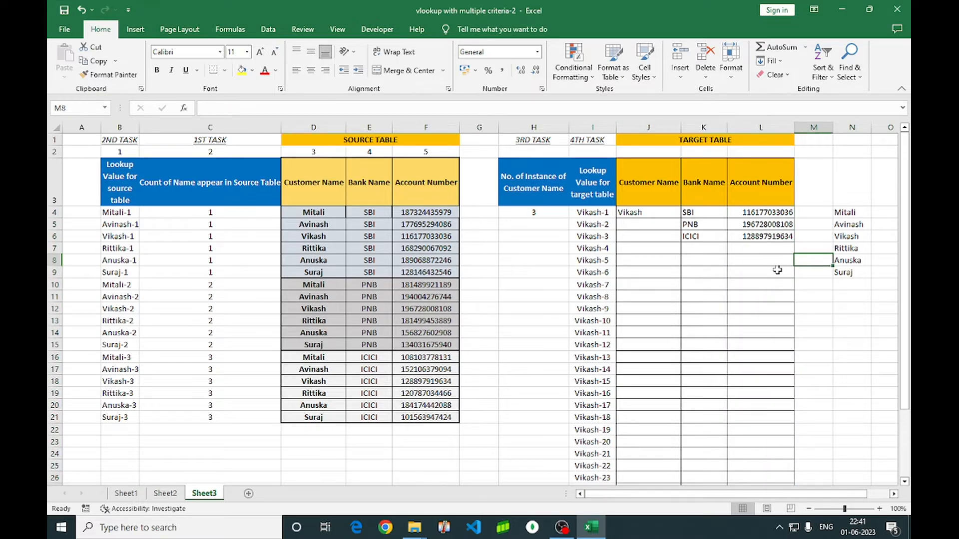
pyautogui.click(754, 254)
pyautogui.click(662, 212)
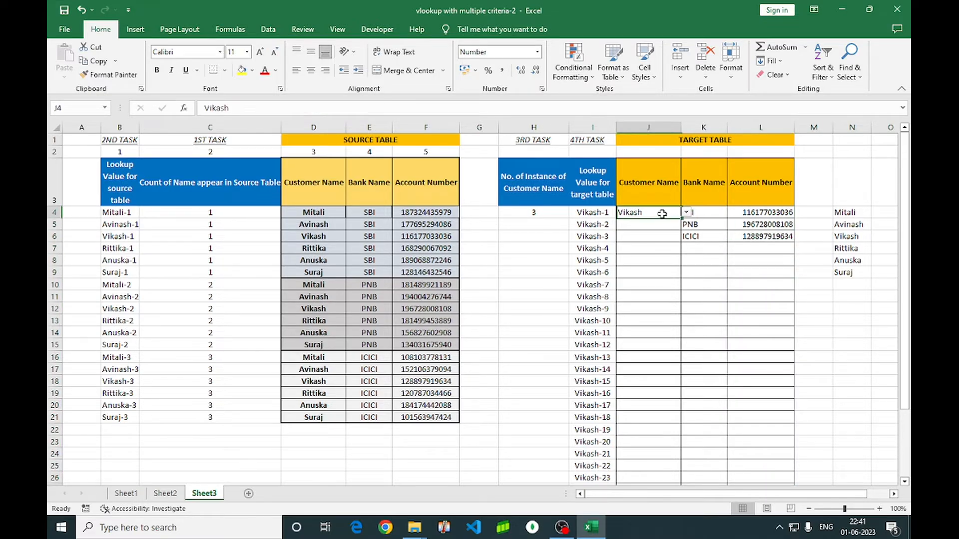
pyautogui.moveTo(312, 237); pyautogui.dragTo(415, 234)
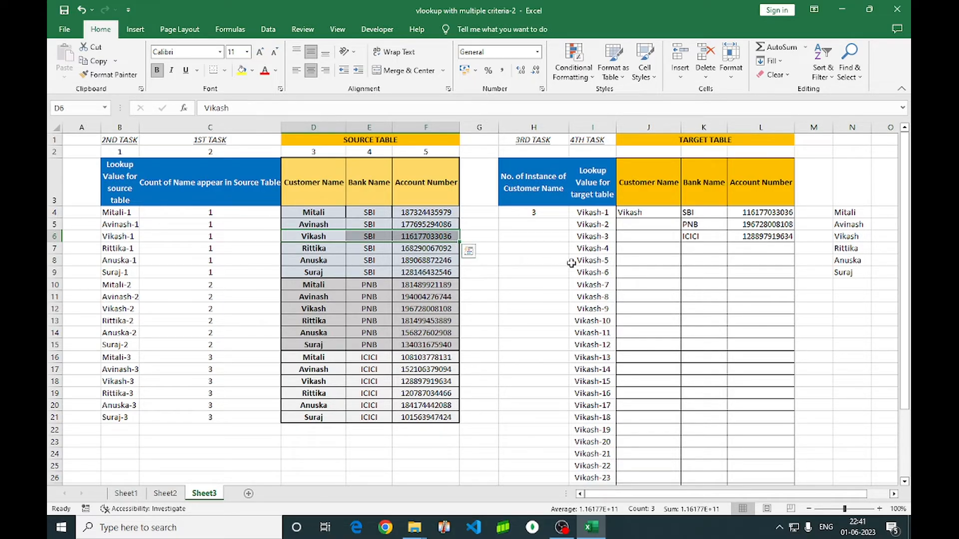
pyautogui.click(748, 227)
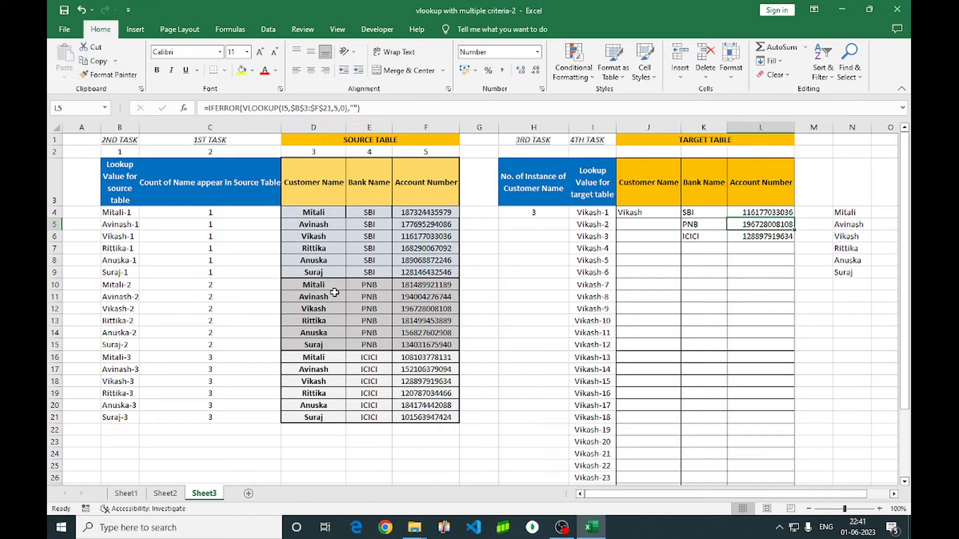
pyautogui.moveTo(334, 309); pyautogui.dragTo(402, 309)
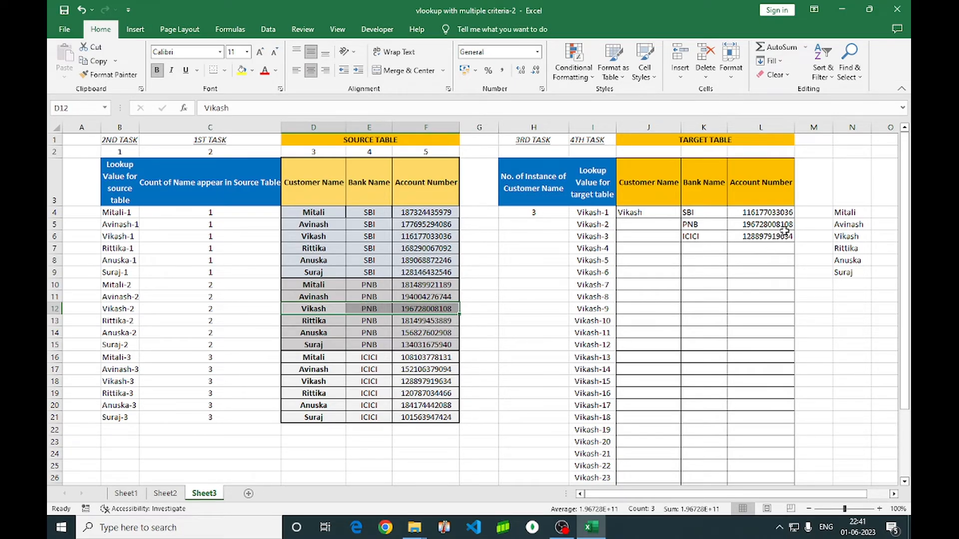
pyautogui.click(738, 236)
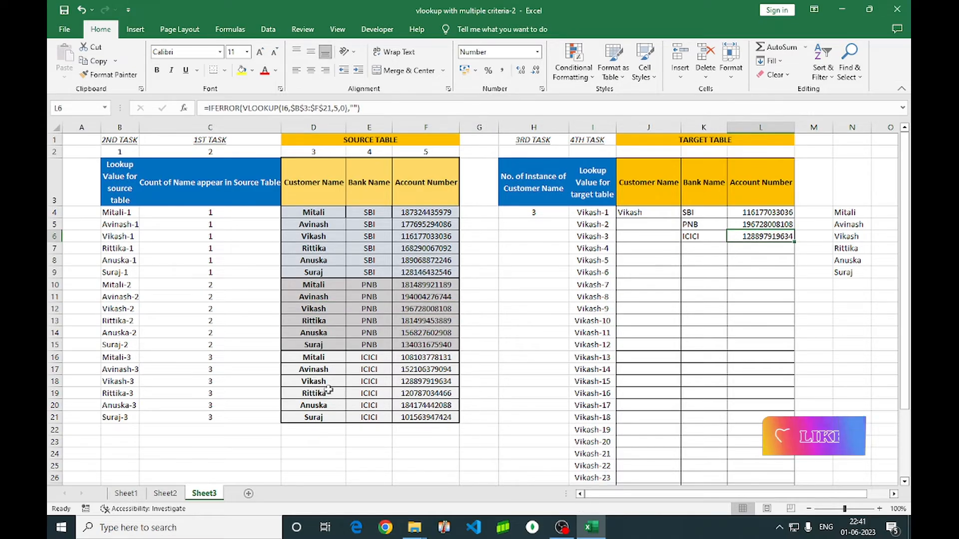
pyautogui.moveTo(320, 382); pyautogui.dragTo(446, 393)
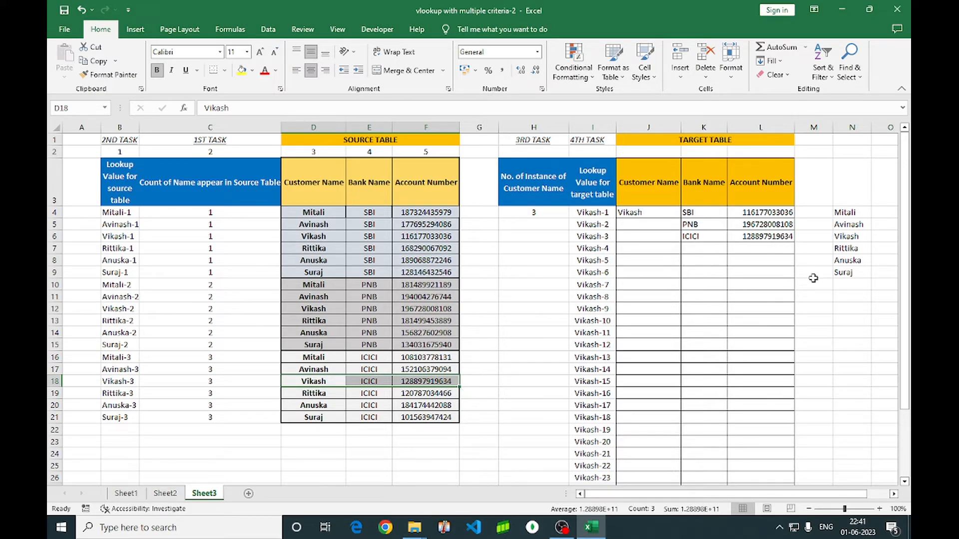
# Choose the fourth customer from the dropdown list in J4 of the target table
pyautogui.click(643, 213)
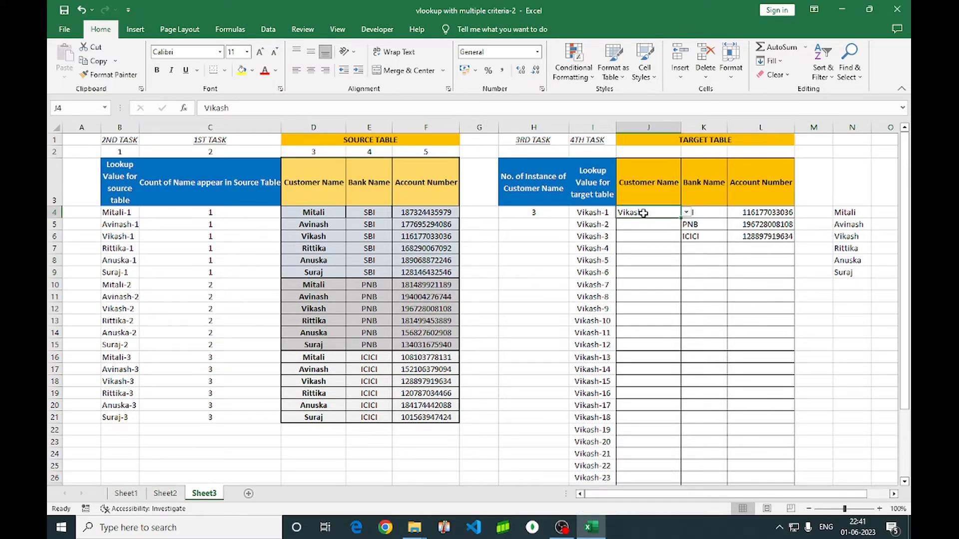
pyautogui.click(687, 213)
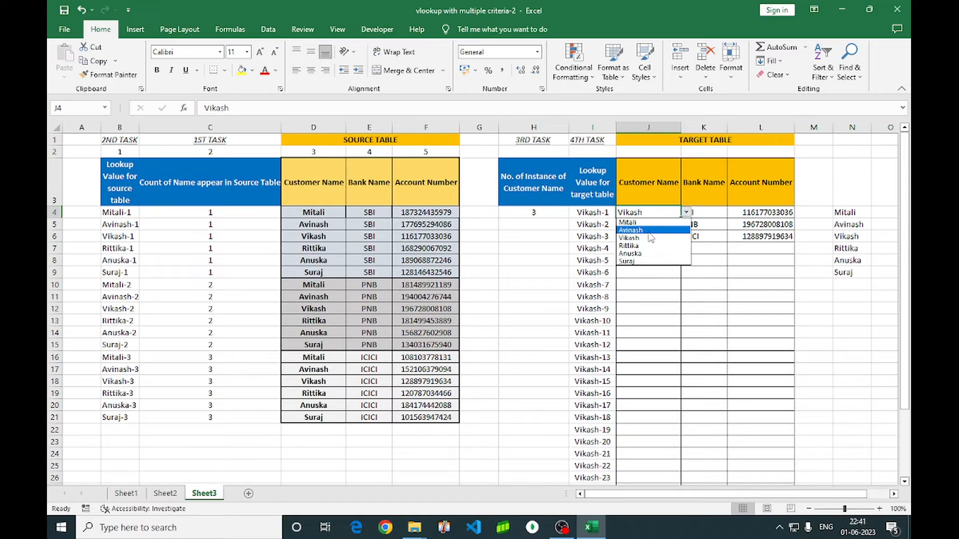
pyautogui.click(641, 247)
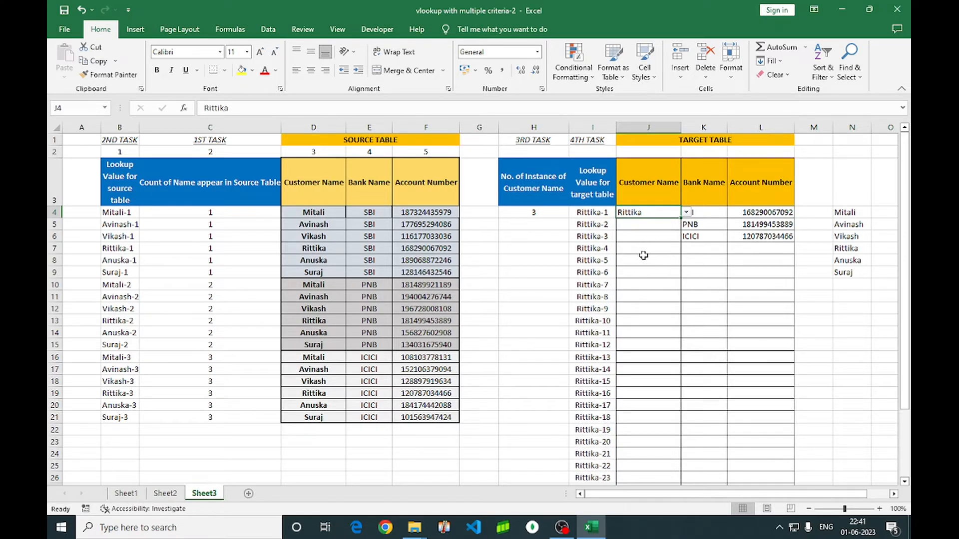
pyautogui.click(694, 272)
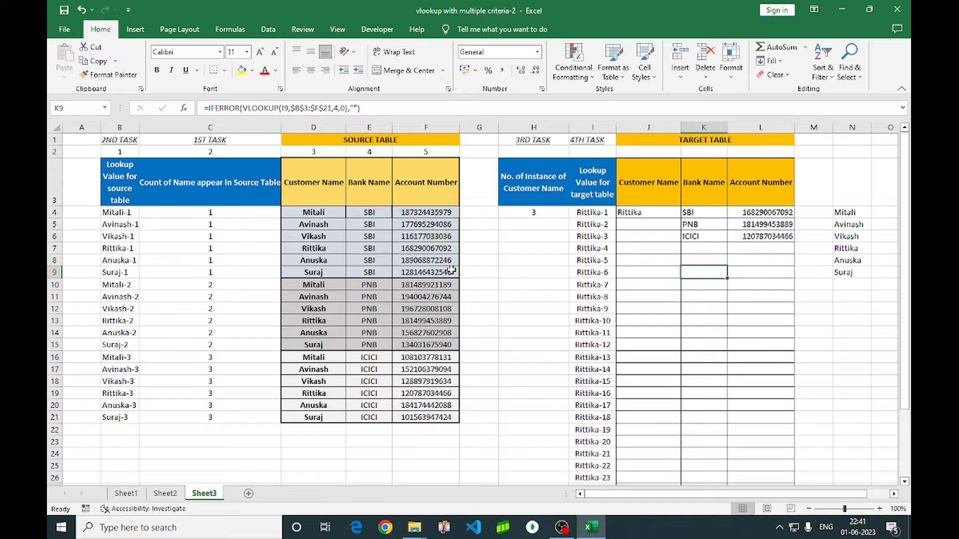
# Check the lookup results for the newly chosen customer against the source records in rows 7, 13 and 19
pyautogui.moveTo(329, 248); pyautogui.dragTo(399, 248)
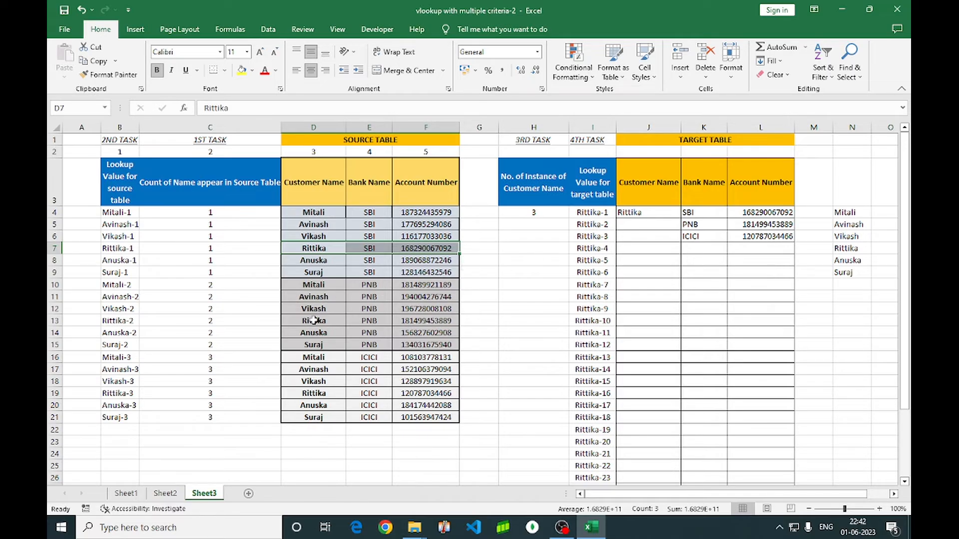
pyautogui.click(342, 321)
pyautogui.moveTo(342, 321); pyautogui.dragTo(408, 325)
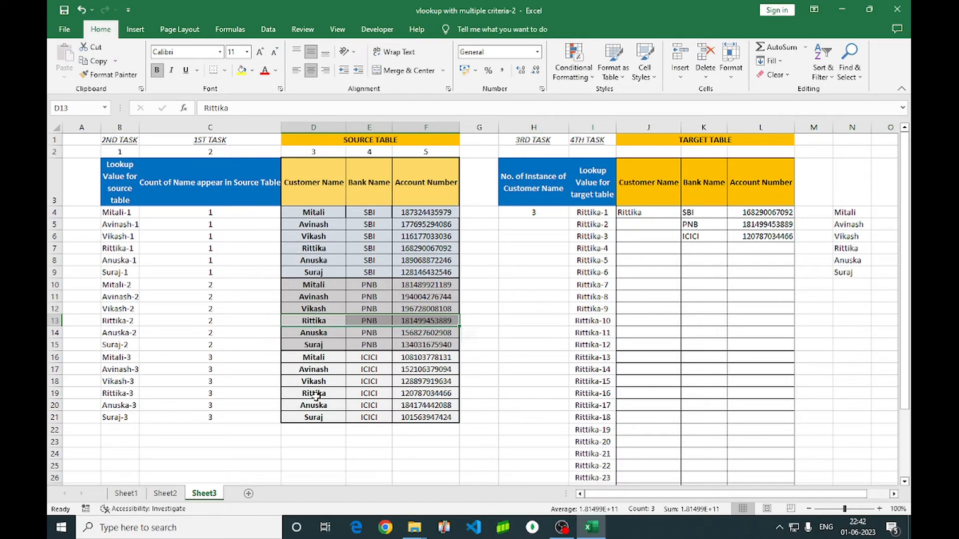
pyautogui.moveTo(315, 393); pyautogui.dragTo(448, 394)
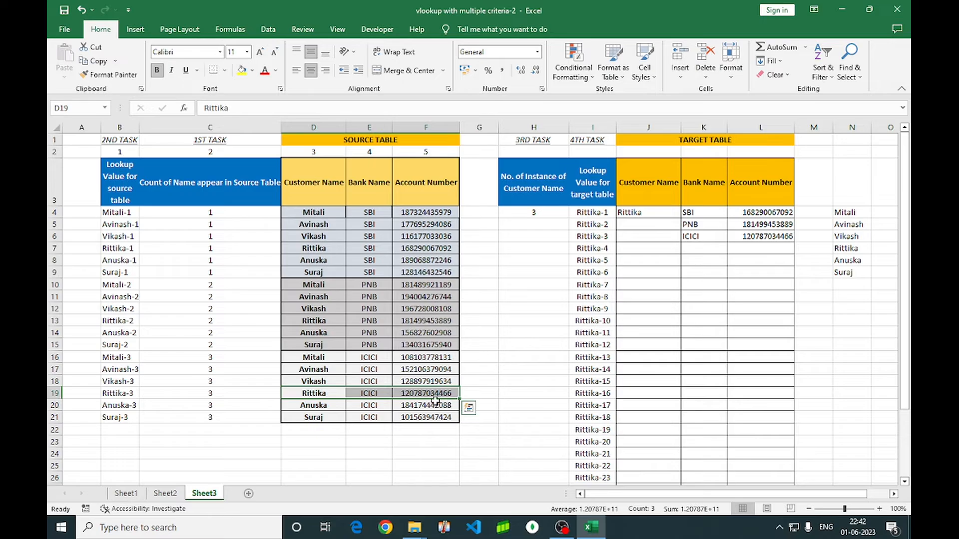
pyautogui.click(782, 241)
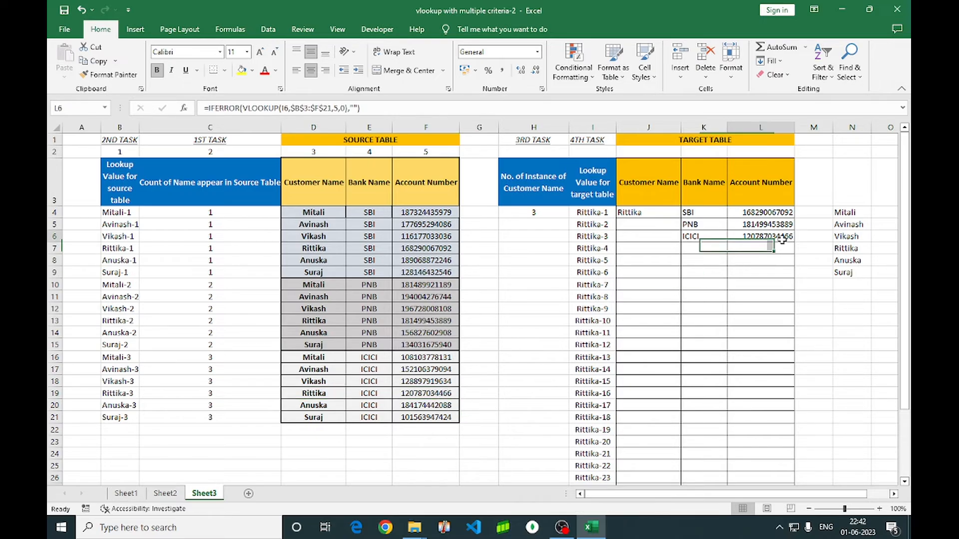
pyautogui.click(806, 261)
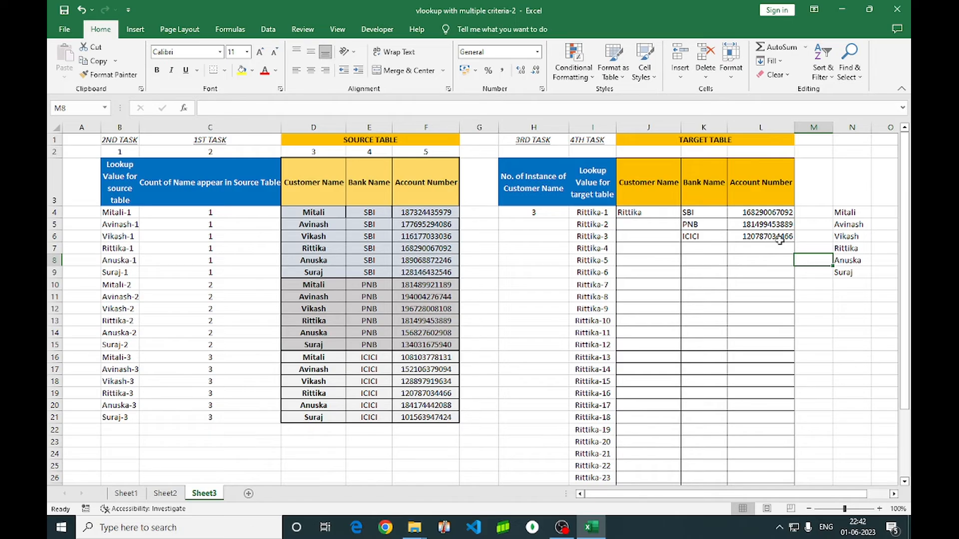
# Review the helper ranges B3:C21 and H3:I25 and the lookup results in K4:L7
pyautogui.moveTo(115, 182); pyautogui.dragTo(210, 417)
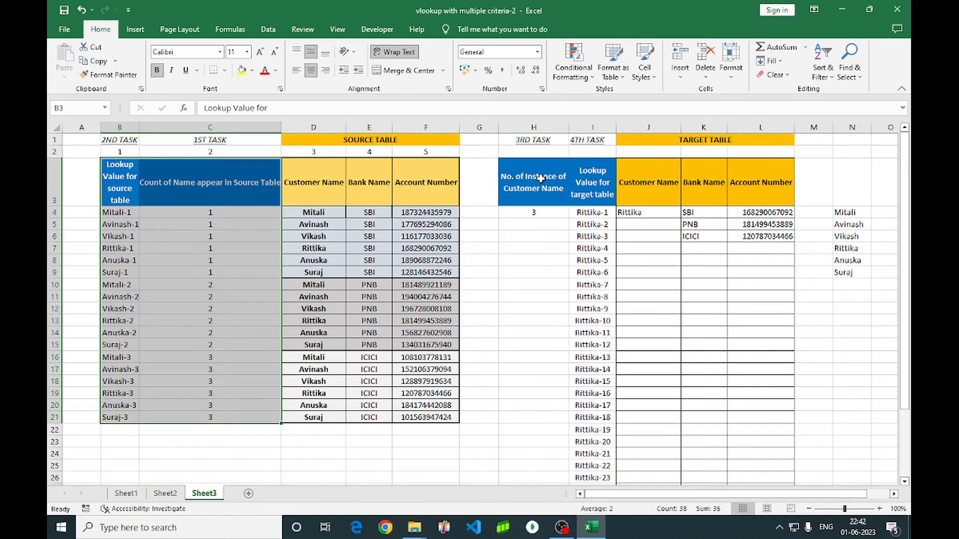
pyautogui.moveTo(533, 183); pyautogui.dragTo(596, 466)
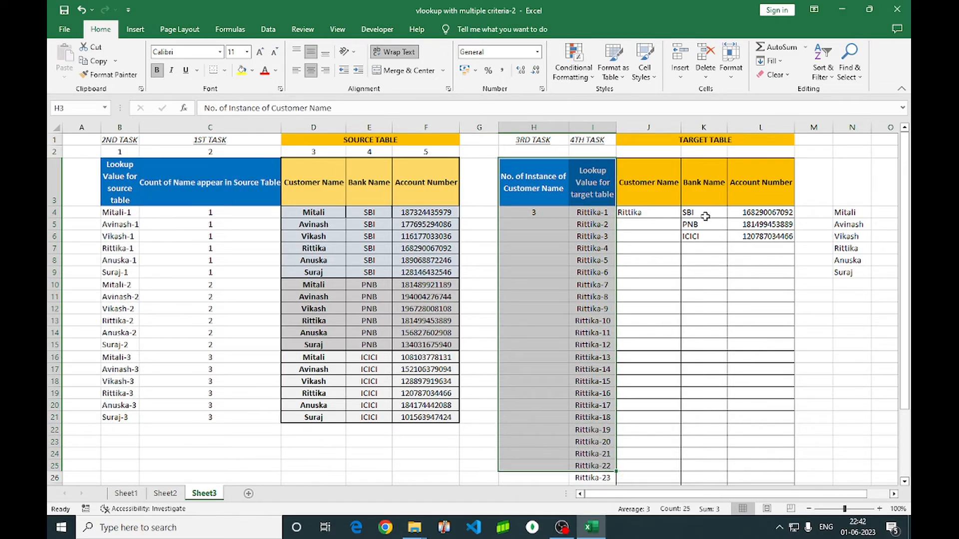
pyautogui.moveTo(704, 213); pyautogui.dragTo(761, 248)
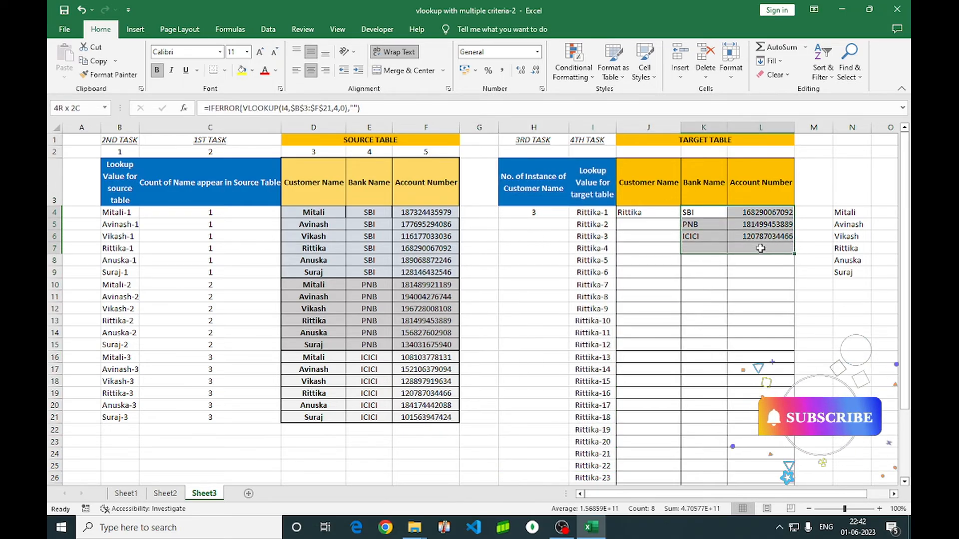
pyautogui.click(819, 259)
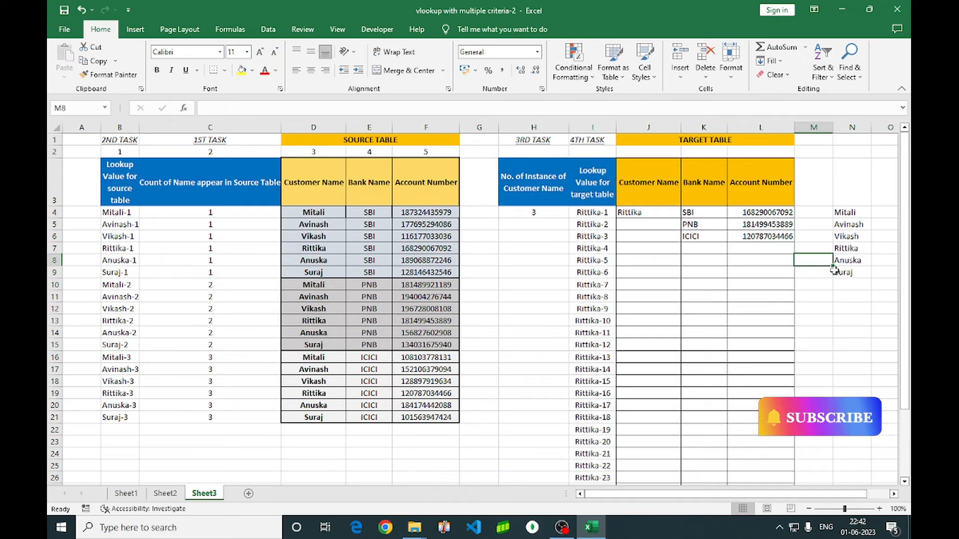
# Hide helper columns B:C beside the source table and H:I beside the target table
pyautogui.moveTo(120, 128); pyautogui.dragTo(207, 128)
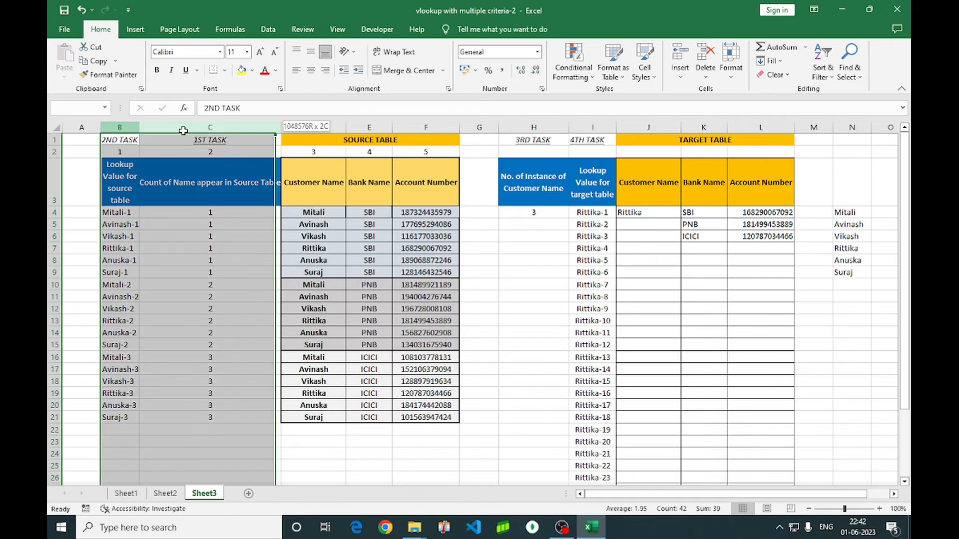
pyautogui.rightClick(209, 131)
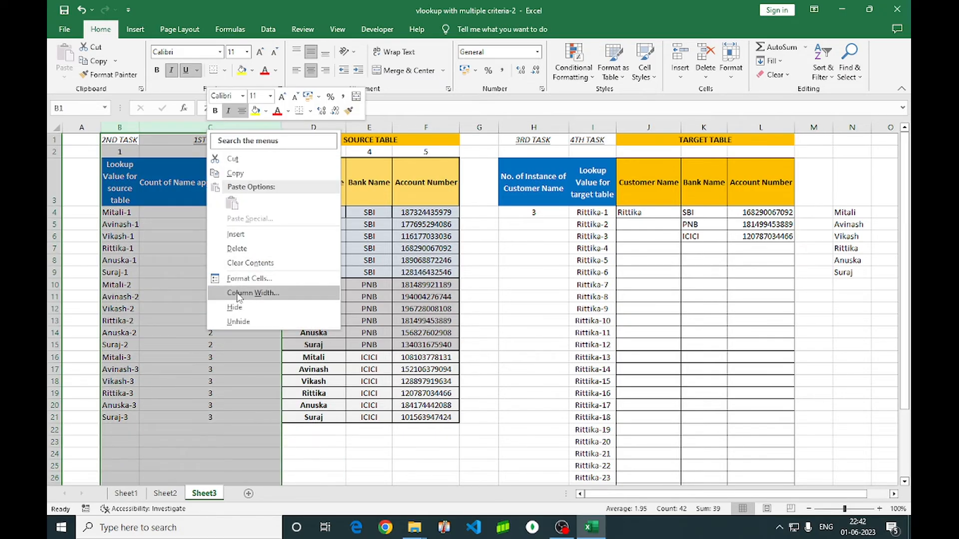
pyautogui.click(234, 308)
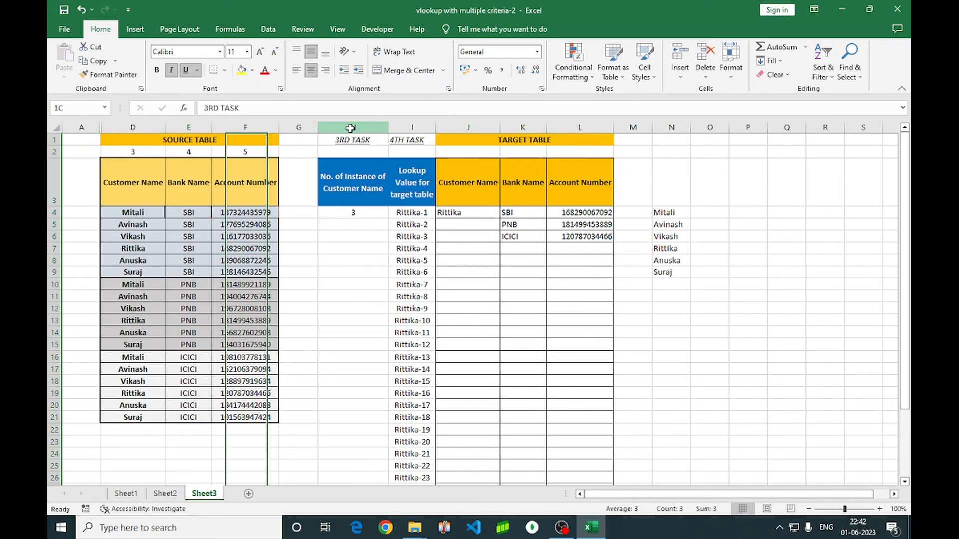
pyautogui.moveTo(353, 128); pyautogui.dragTo(399, 127)
pyautogui.rightClick(401, 129)
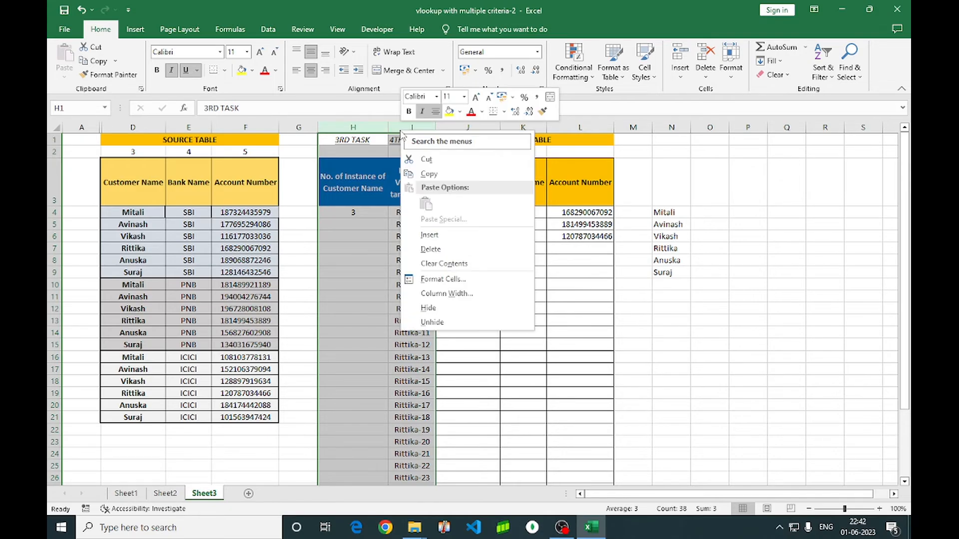
pyautogui.click(427, 309)
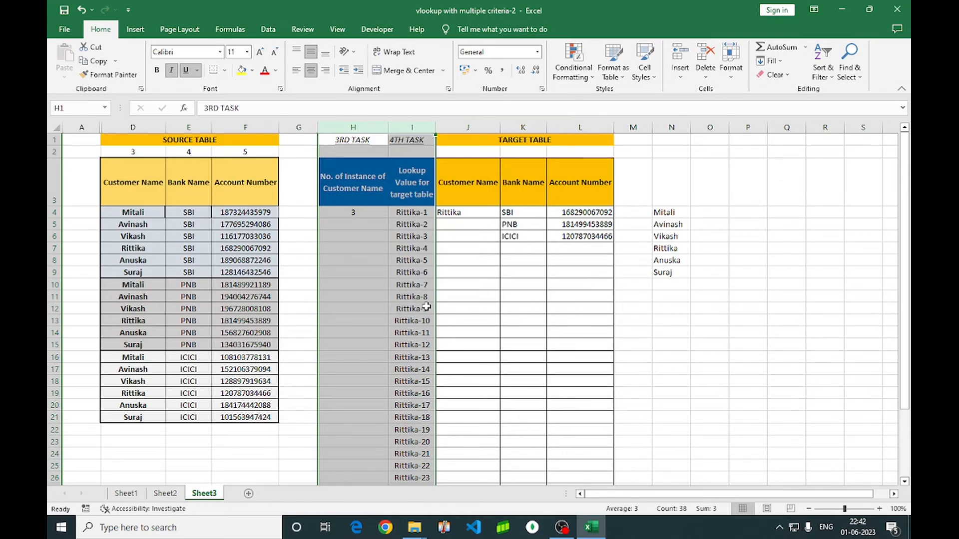
# Hide column N, which holds the customer names used for the dropdown list
pyautogui.click(556, 127)
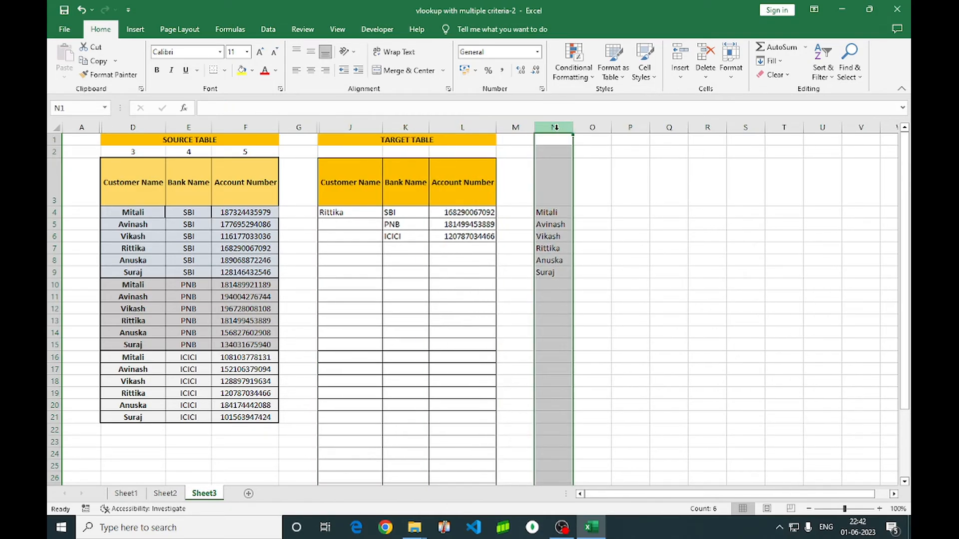
pyautogui.rightClick(556, 129)
pyautogui.click(590, 306)
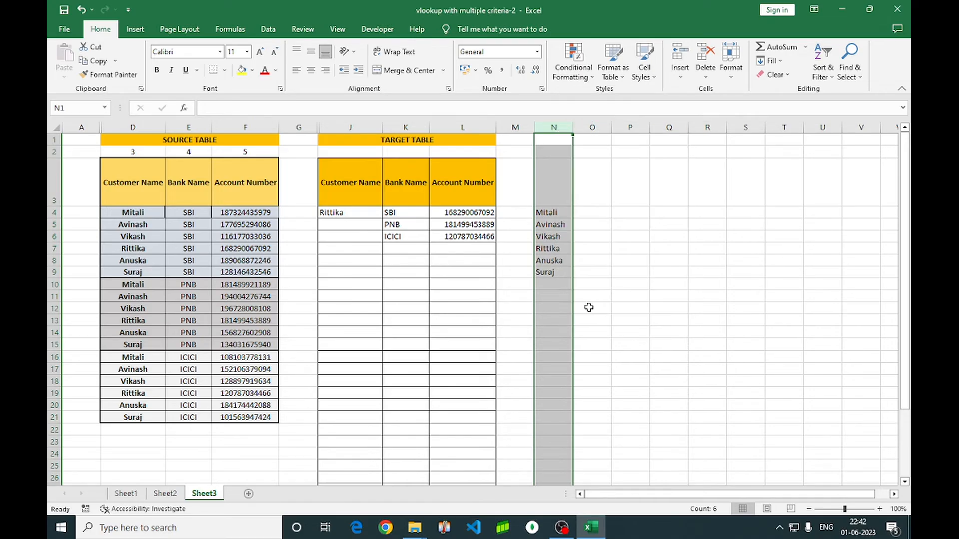
pyautogui.click(594, 262)
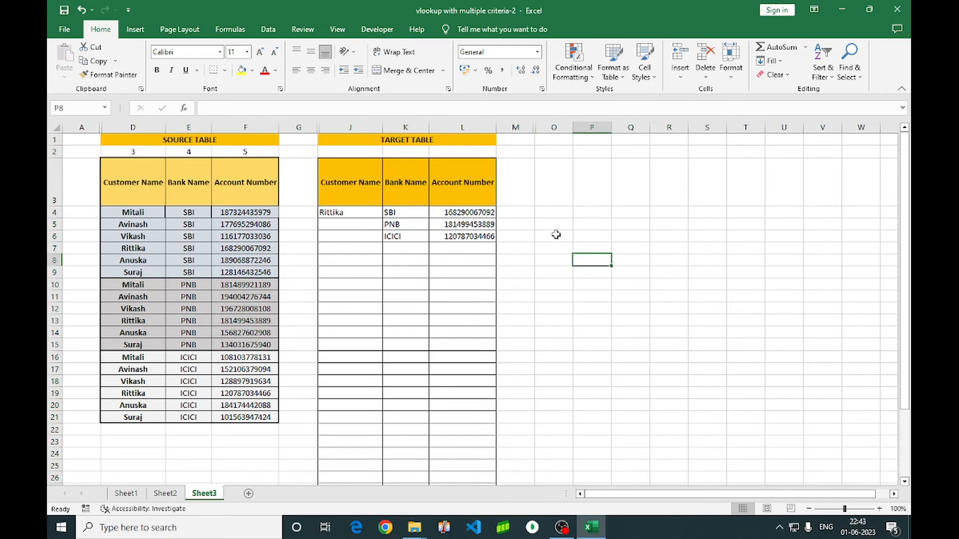
# Inspect the customer dropdown cell J4 and the account number result in L4 with the helper columns hidden
pyautogui.click(361, 214)
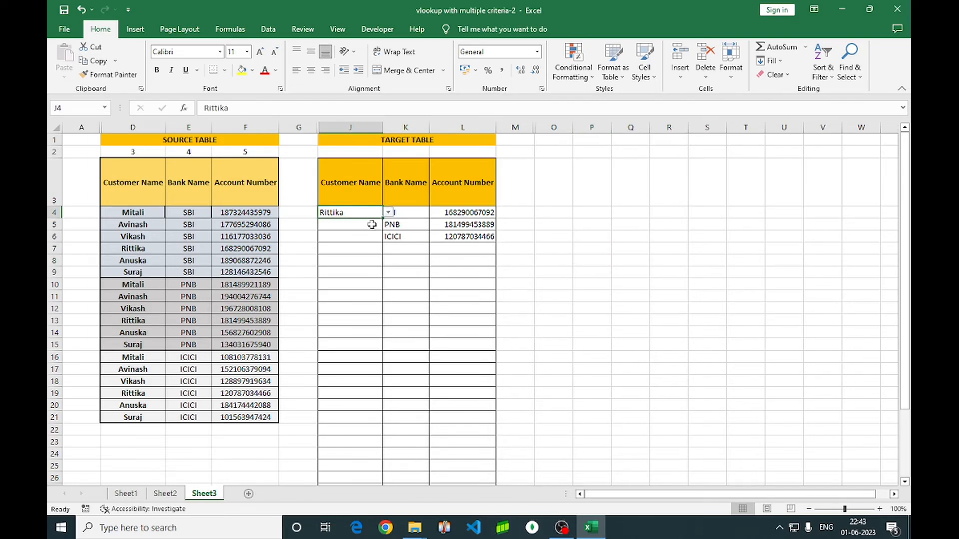
pyautogui.click(483, 215)
pyautogui.click(536, 244)
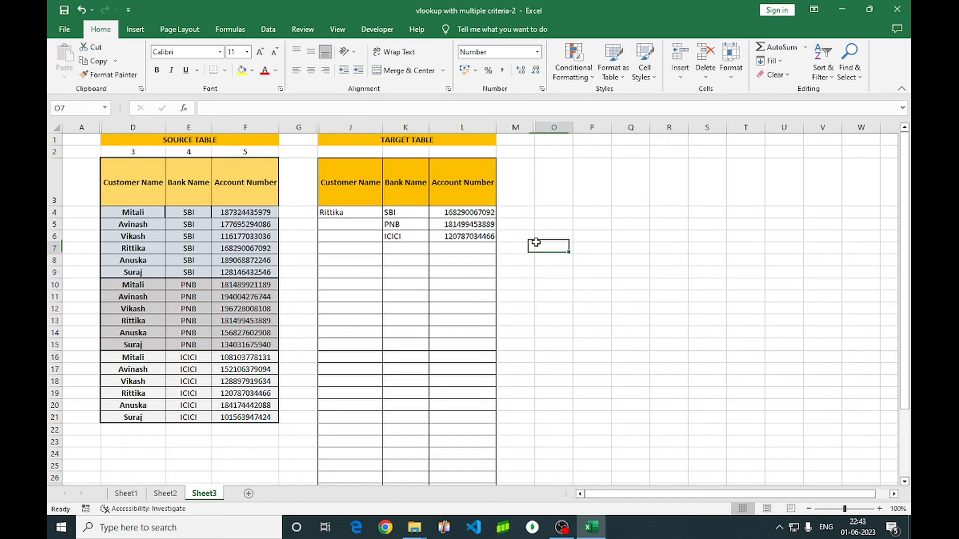